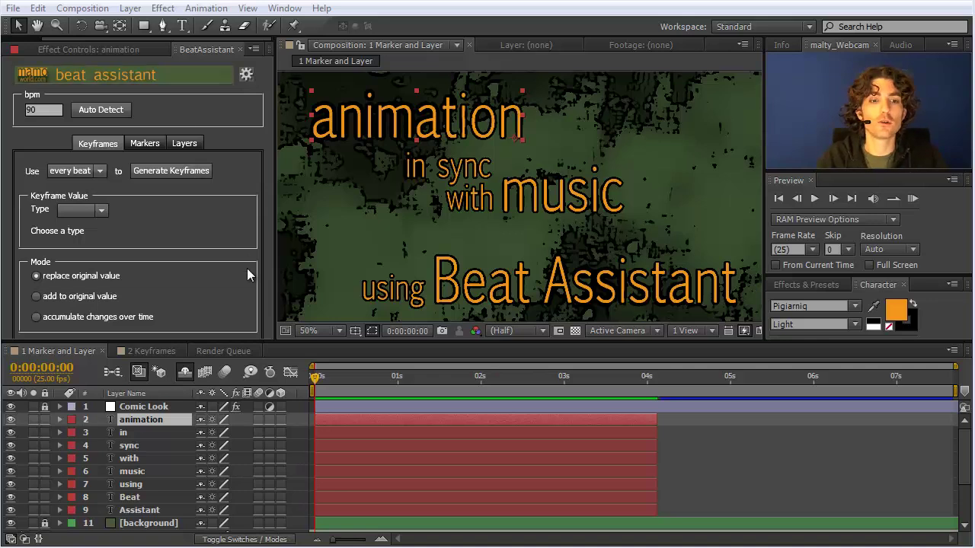
Auto-detect the beats per minute from the mp3 music layer with Beat Assistant
{"action": "scroll", "coordinate": [961, 449], "scroll_direction": "down", "scroll_amount": 5}
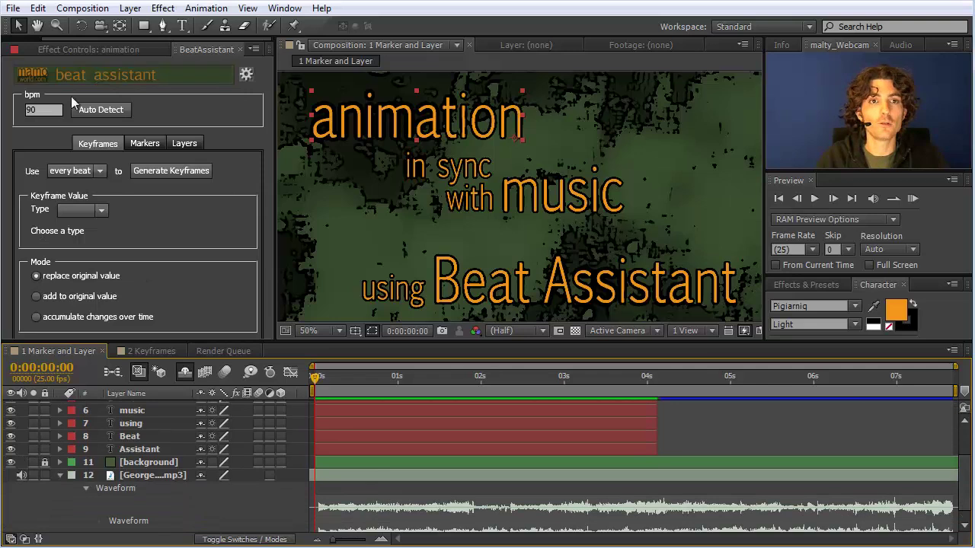
{"action": "left_click", "coordinate": [27, 111]}
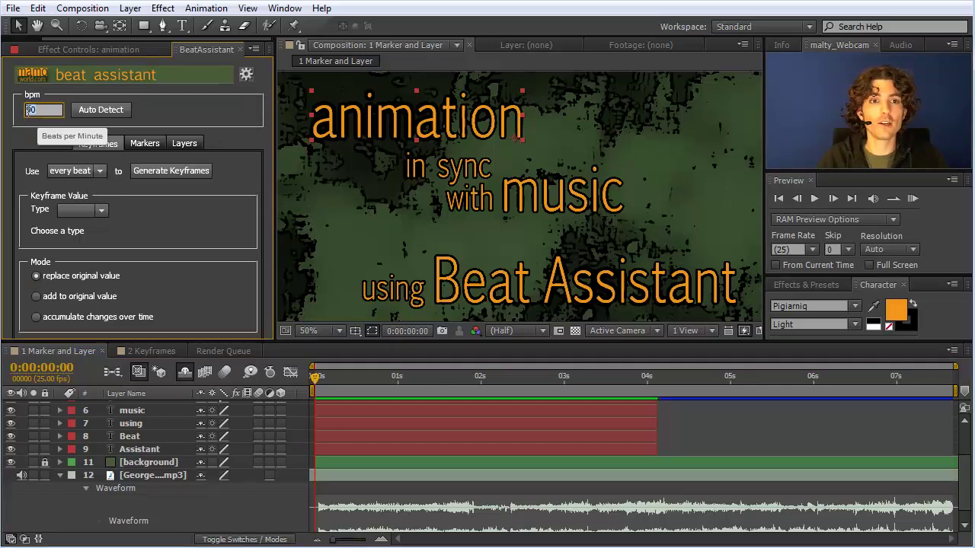
{"action": "left_click", "coordinate": [159, 475]}
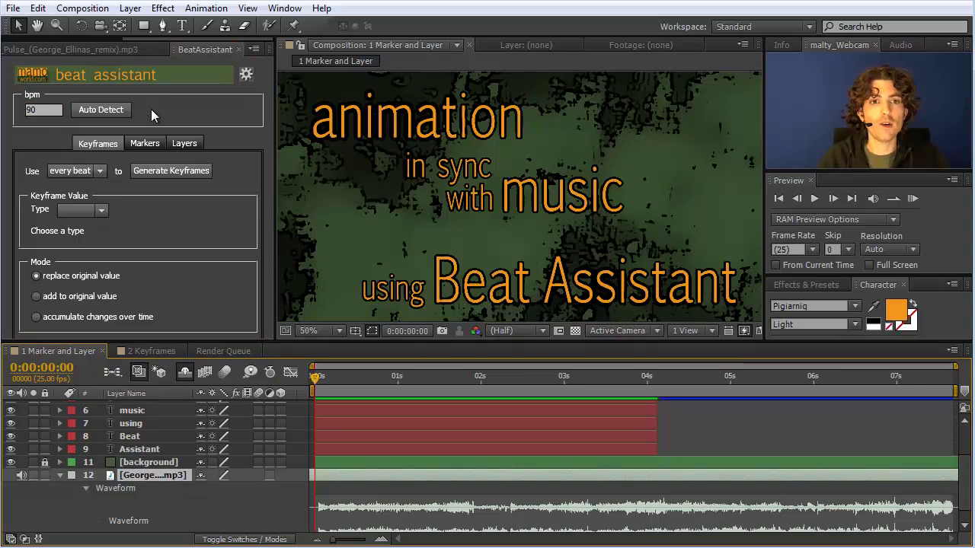
{"action": "left_click", "coordinate": [109, 110]}
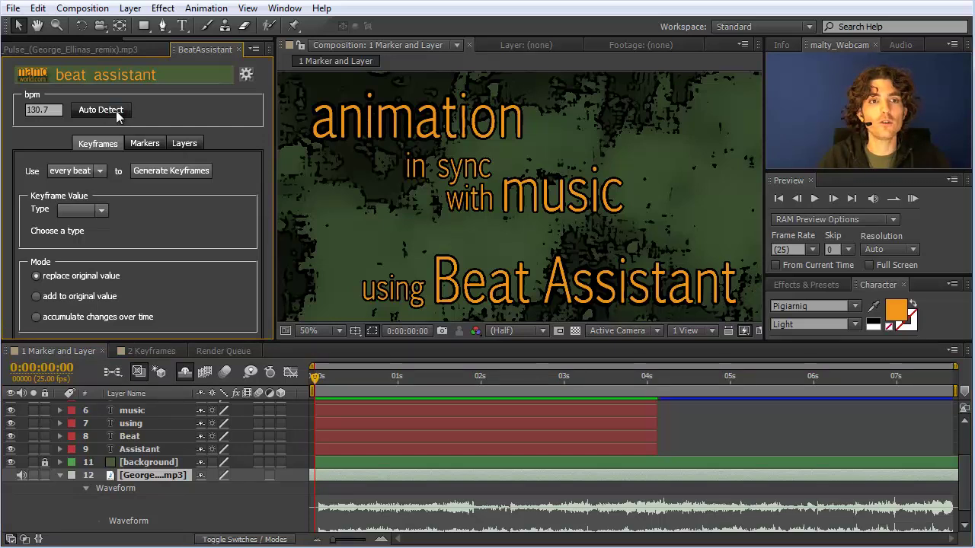
{"action": "double_click", "coordinate": [36, 111]}
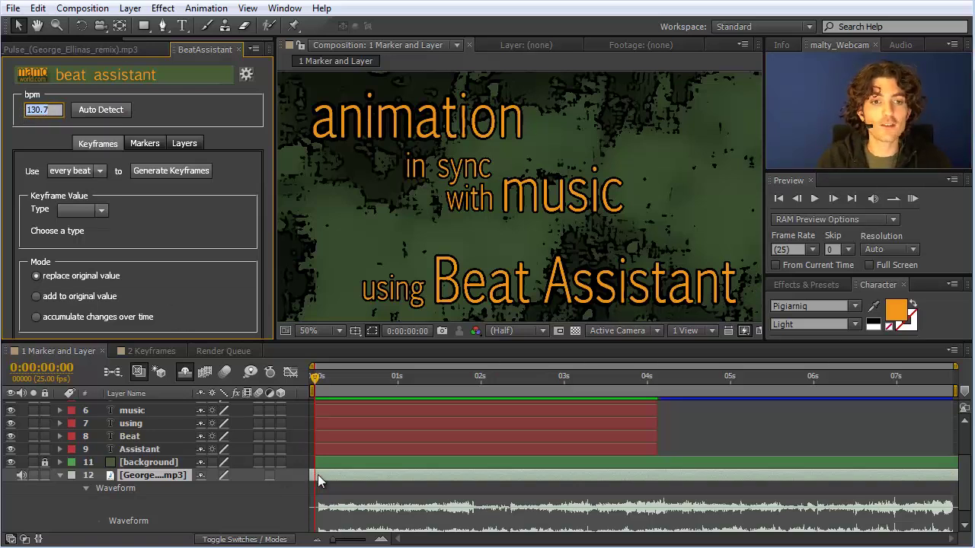
Generate markers without comments on every beat of the mp3 music layer
{"action": "left_click", "coordinate": [153, 474]}
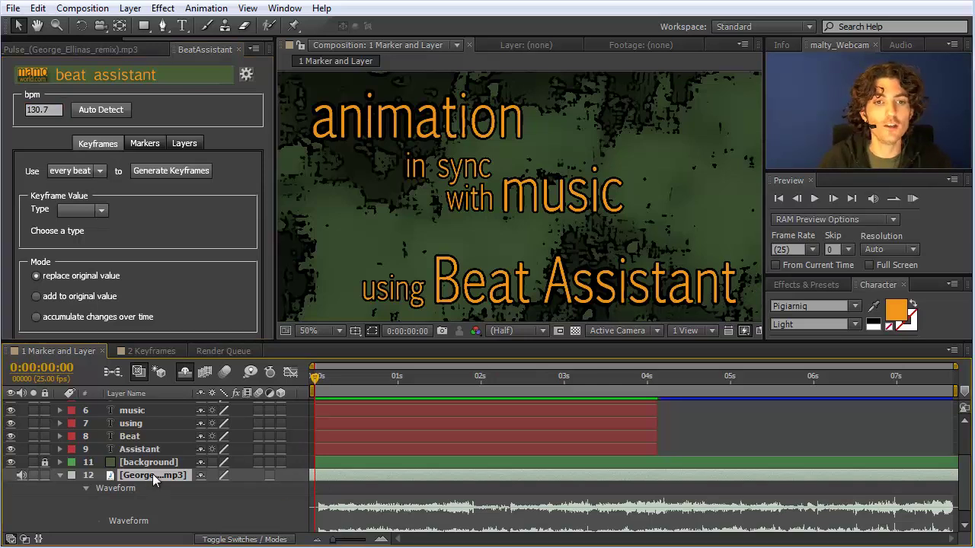
{"action": "left_click", "coordinate": [145, 144]}
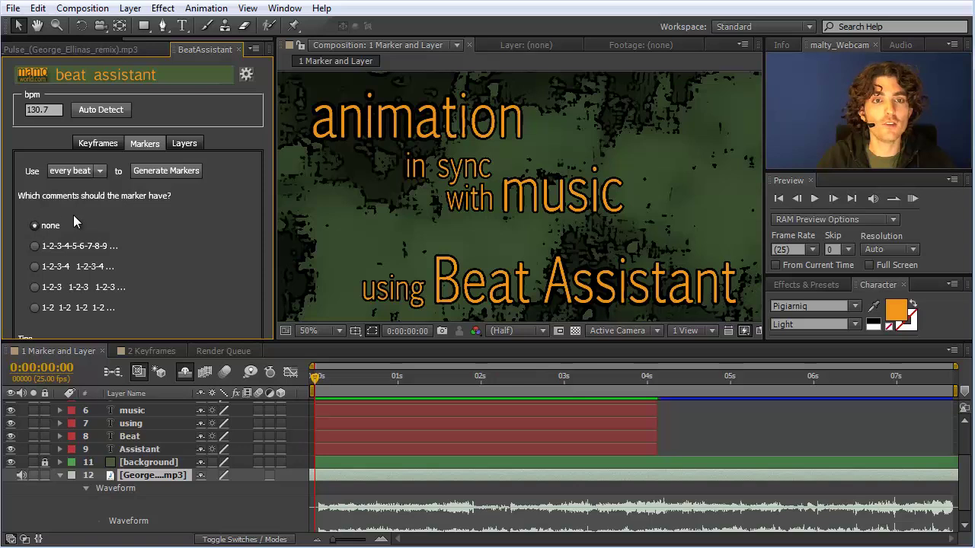
{"action": "left_click", "coordinate": [153, 173]}
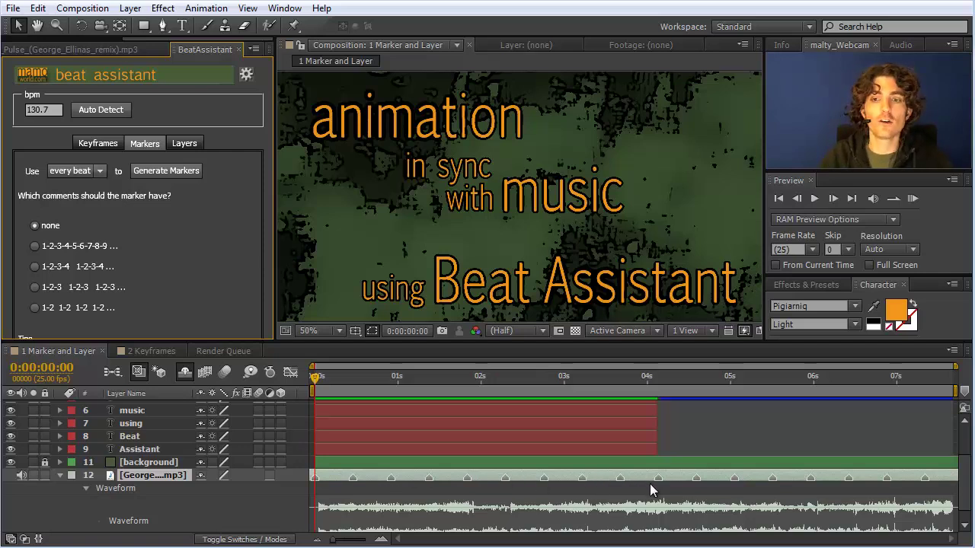
{"action": "left_click_drag", "start_coordinate": [49, 110], "coordinate": [24, 110]}
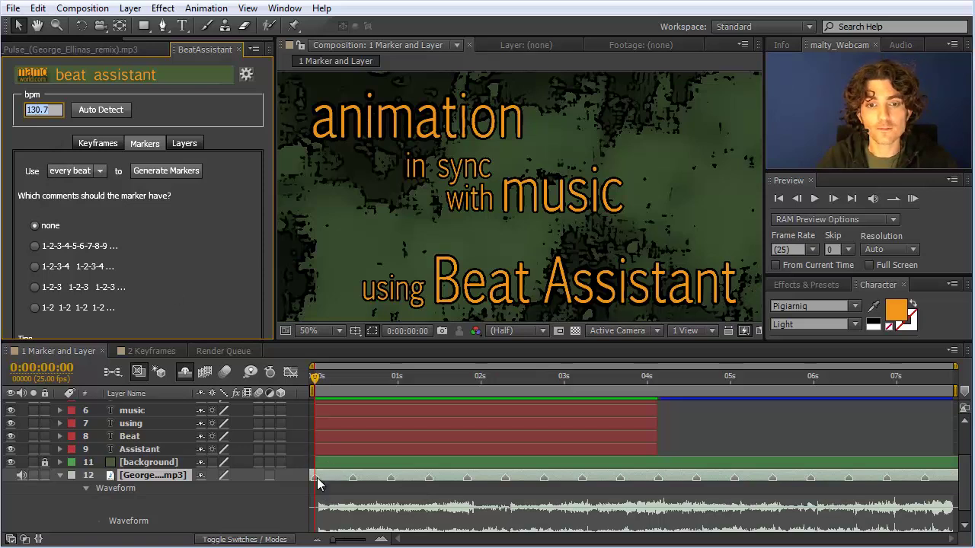
Move the current time to 0:00:00:05, then unlock and select the background layer
{"action": "left_click", "coordinate": [328, 378]}
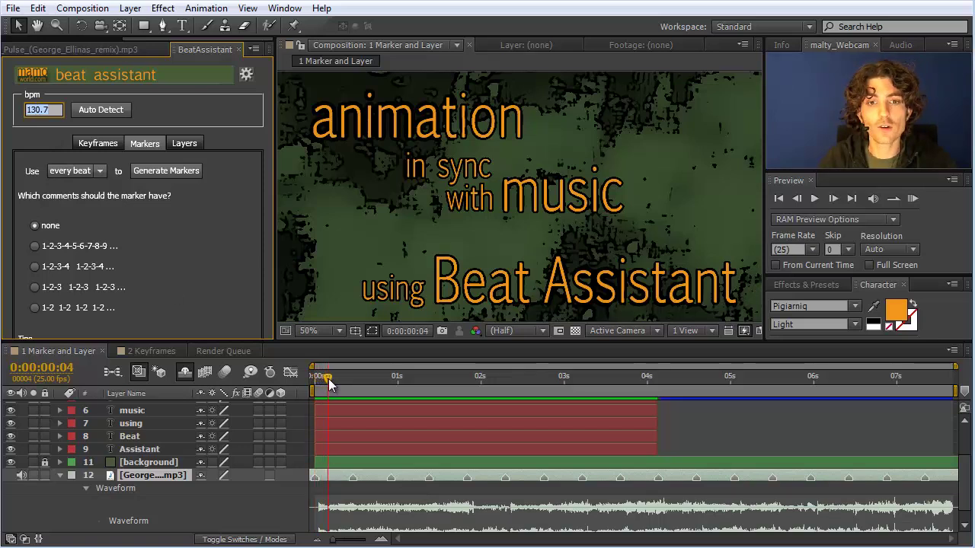
{"action": "left_click", "coordinate": [329, 378]}
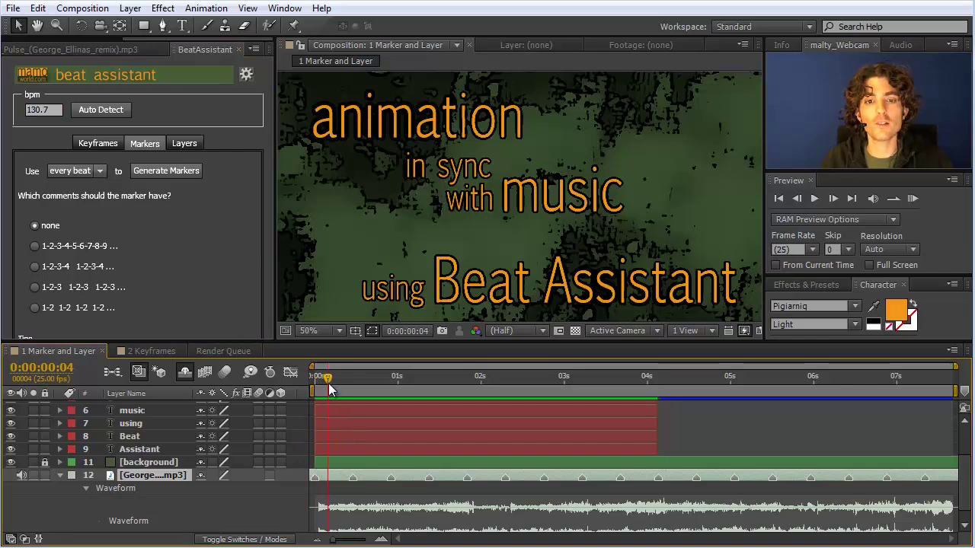
{"action": "left_click_drag", "start_coordinate": [329, 375], "coordinate": [333, 376]}
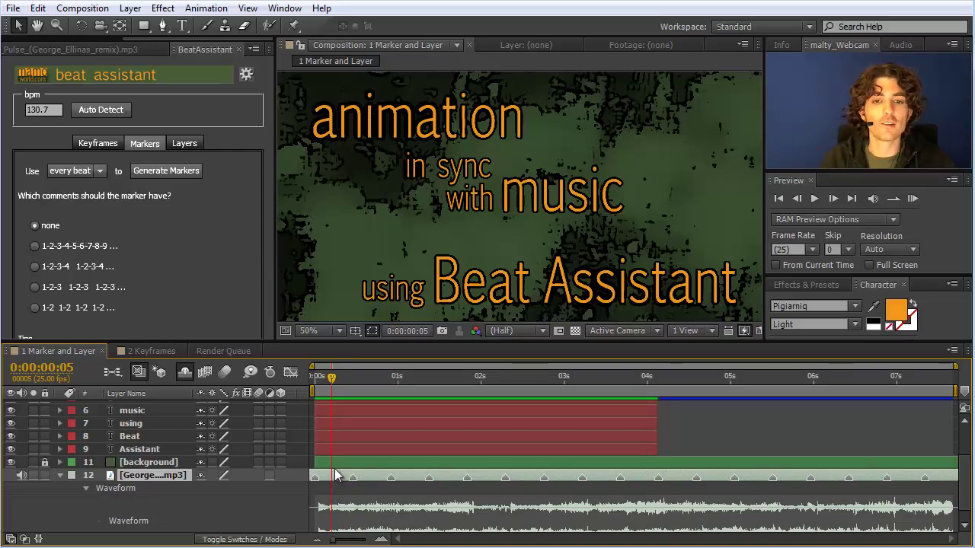
{"action": "left_click_drag", "start_coordinate": [181, 473], "coordinate": [157, 464]}
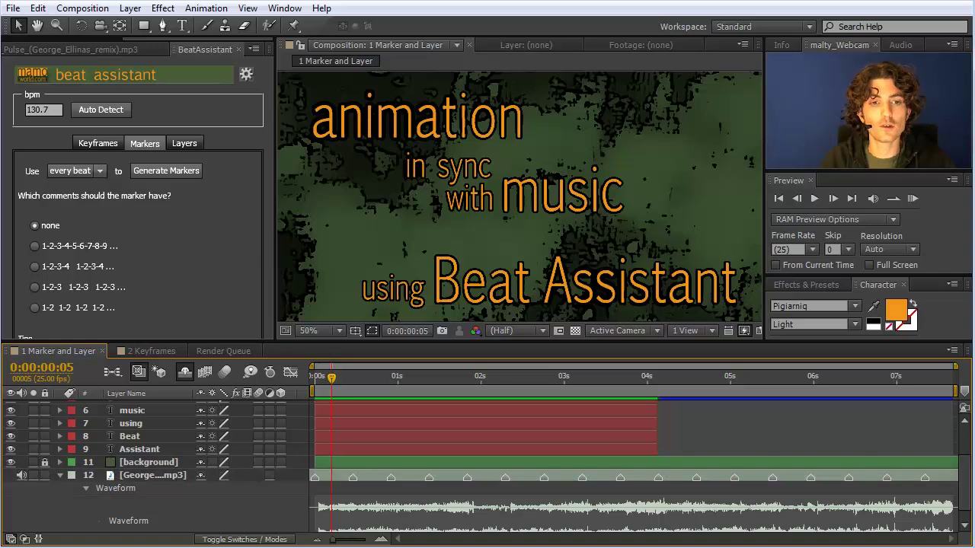
{"action": "left_click", "coordinate": [137, 461]}
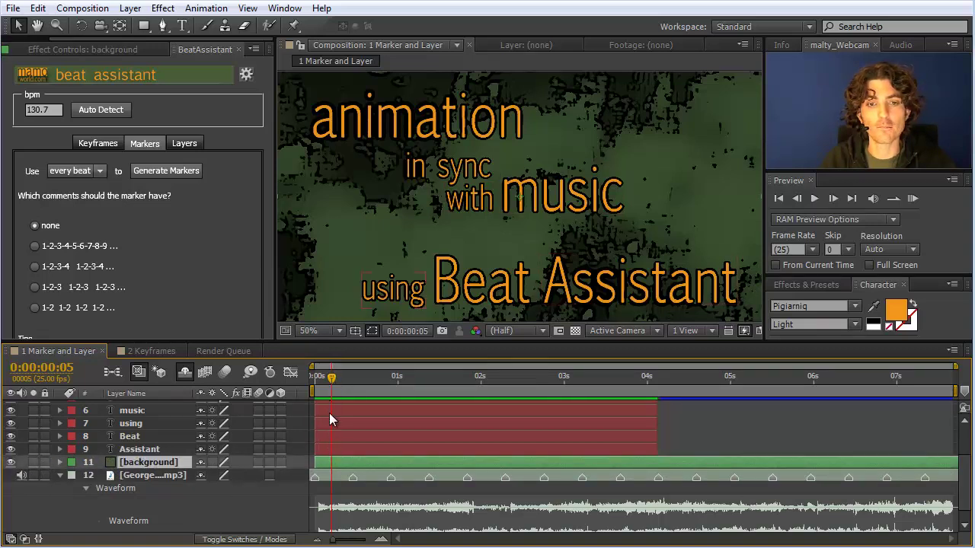
Try generating every-beat markers on the background layer from the current time, compare them with the music markers, and undo them
{"action": "left_click", "coordinate": [166, 171]}
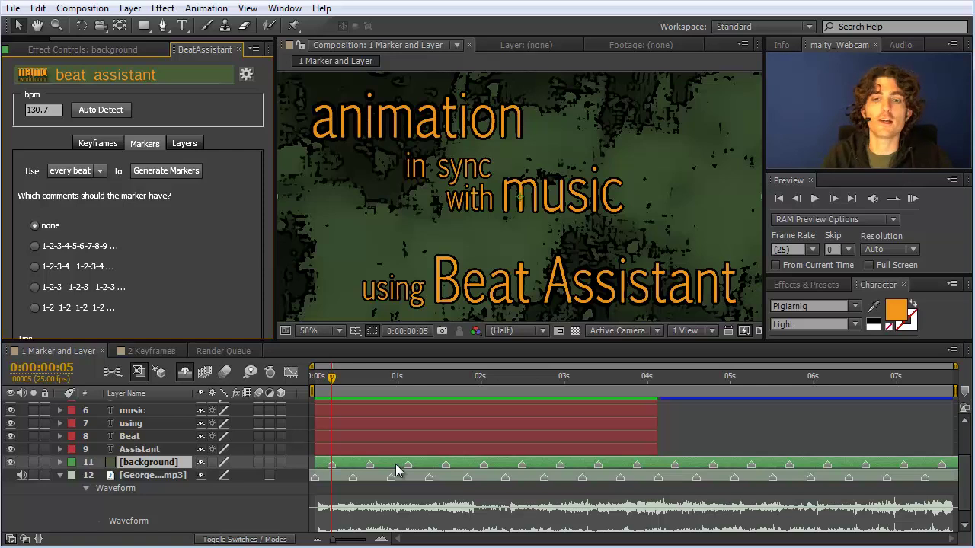
{"action": "left_click_drag", "start_coordinate": [332, 379], "coordinate": [356, 384]}
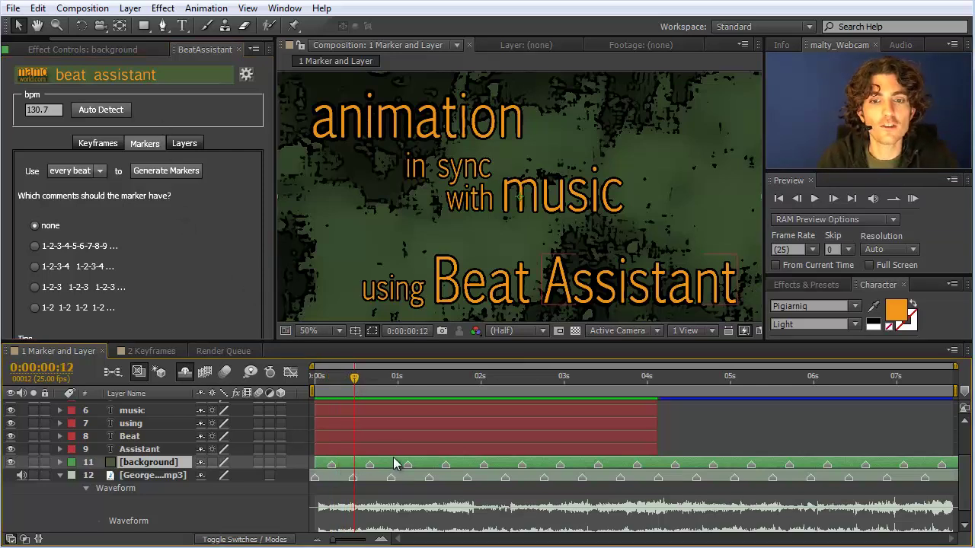
{"action": "left_click", "coordinate": [352, 384]}
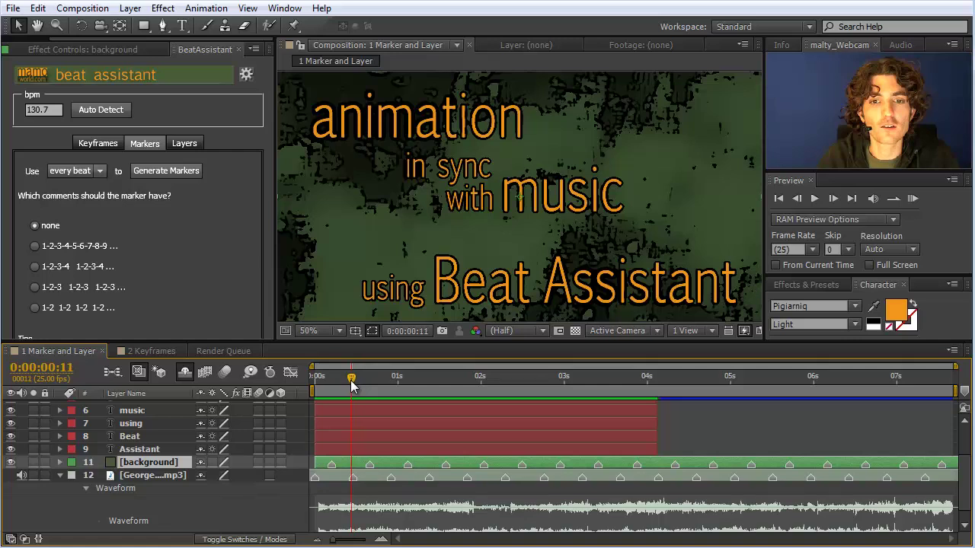
{"action": "left_click", "coordinate": [42, 14]}
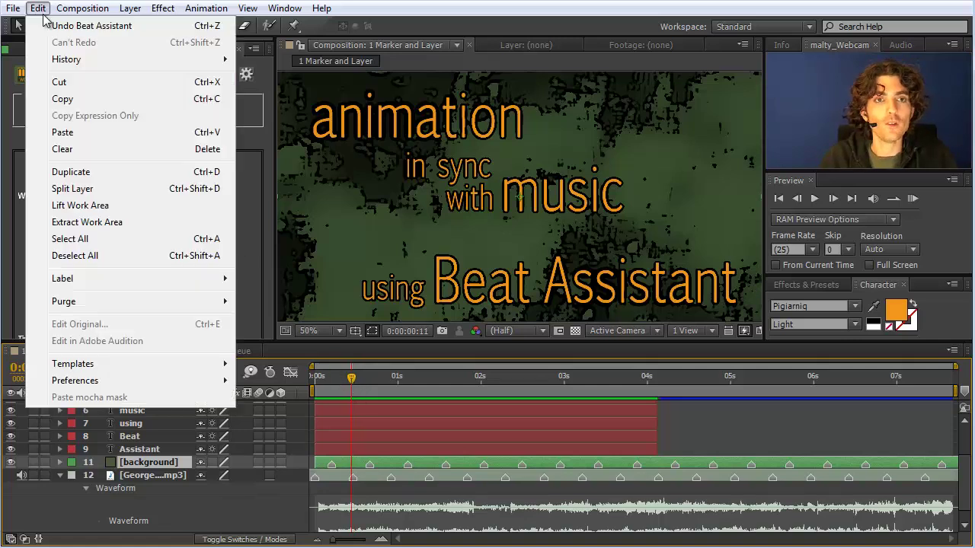
{"action": "left_click", "coordinate": [52, 25]}
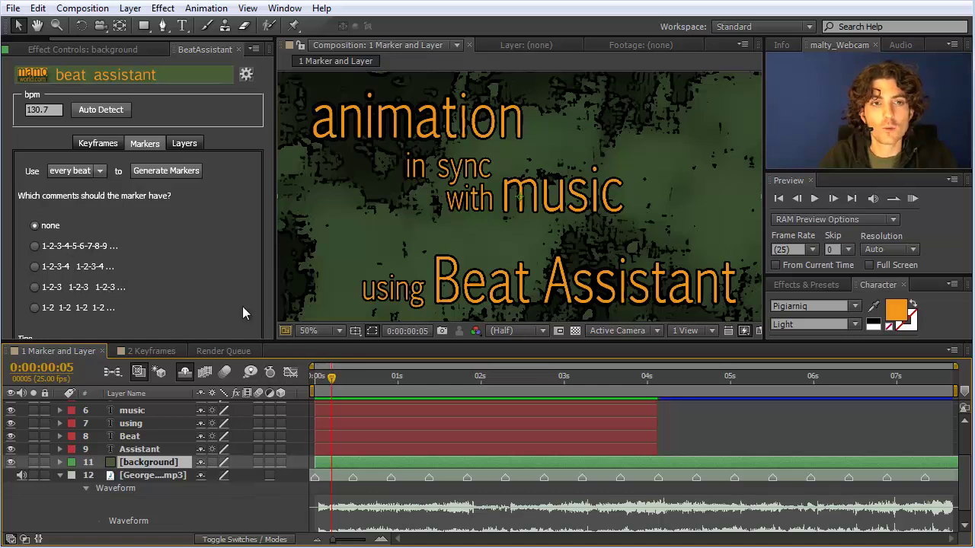
Generate uncommented markers on every 4th beat of the background layer, starting at 0:00:00:00
{"action": "left_click_drag", "start_coordinate": [331, 376], "coordinate": [314, 378]}
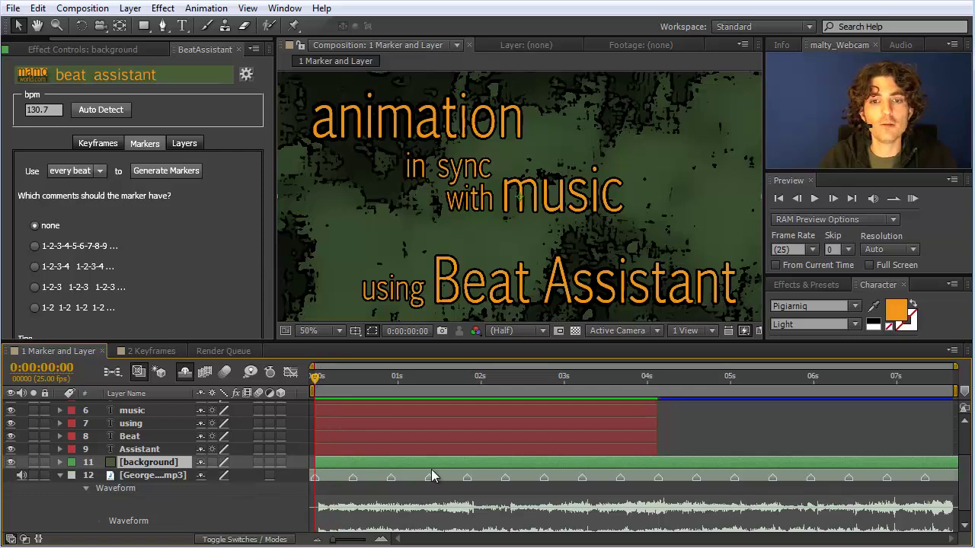
{"action": "left_click", "coordinate": [100, 173]}
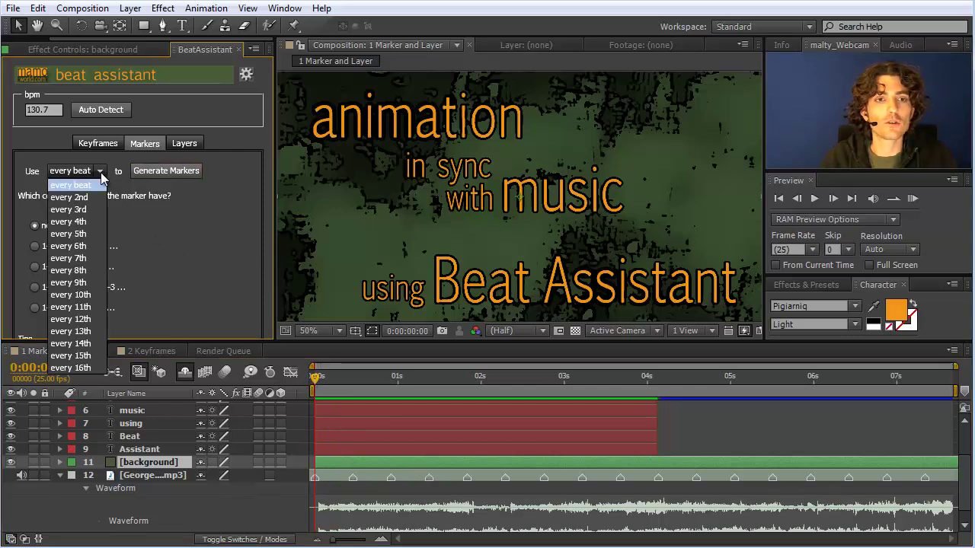
{"action": "left_click", "coordinate": [92, 222]}
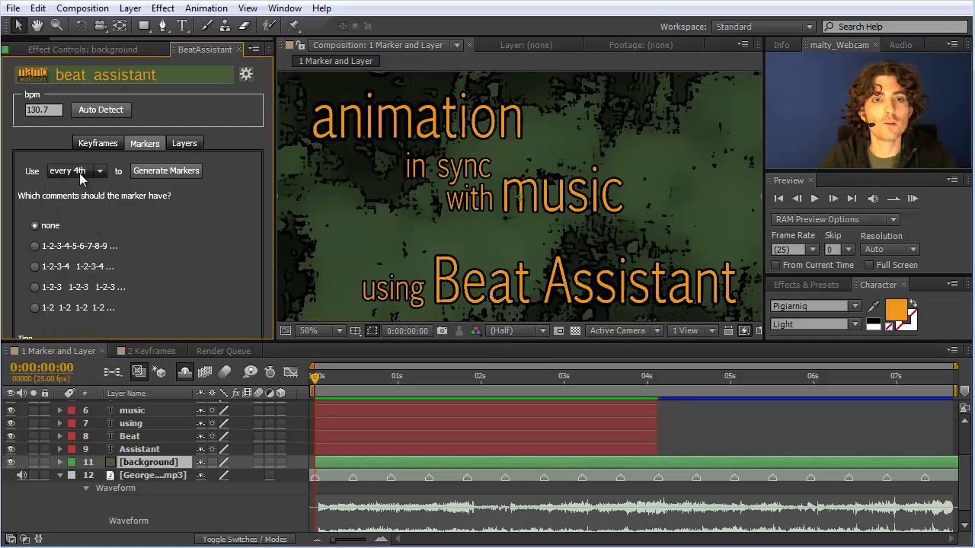
{"action": "left_click", "coordinate": [146, 169]}
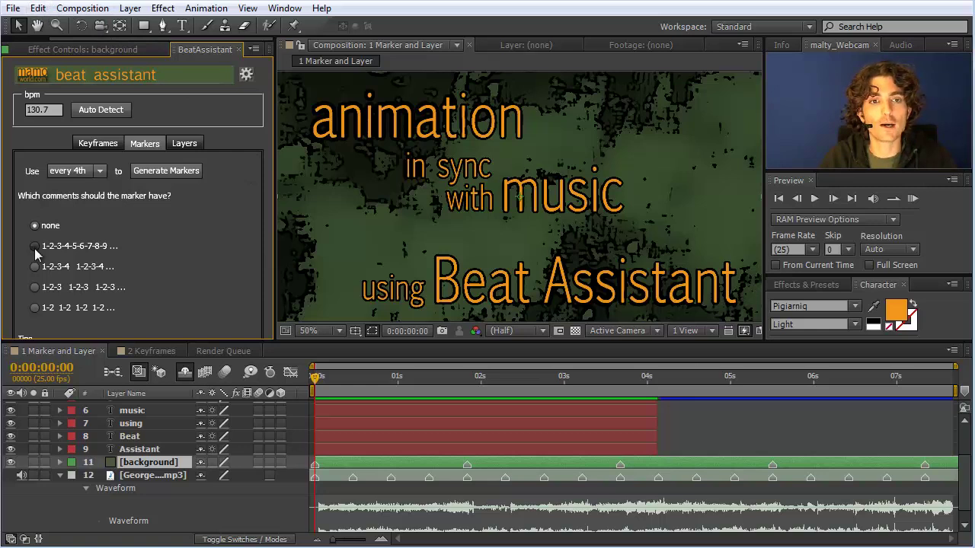
Undo the background markers and regenerate them on every 4th beat with 1-2-3-4-5-6-7-8-9 comments
{"action": "left_click", "coordinate": [37, 9]}
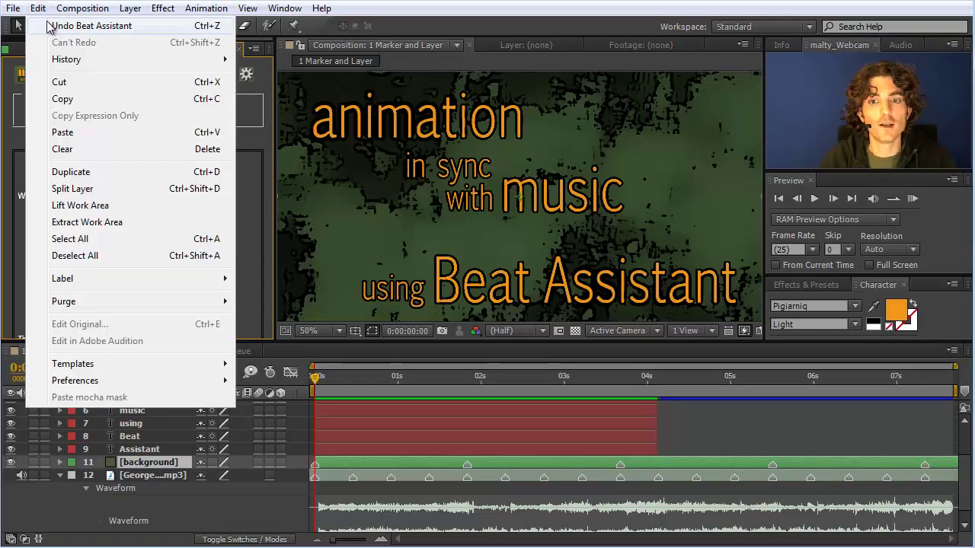
{"action": "left_click", "coordinate": [51, 25]}
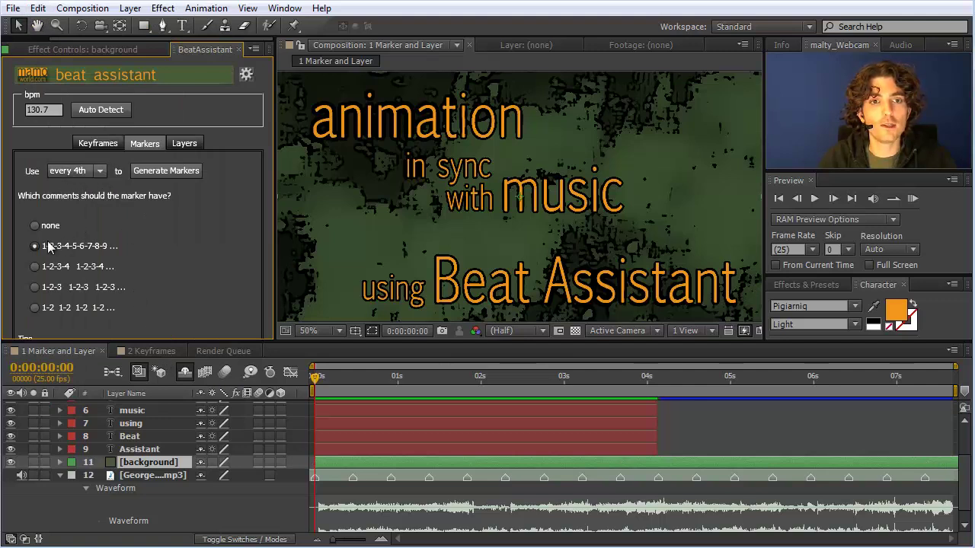
{"action": "left_click", "coordinate": [170, 172]}
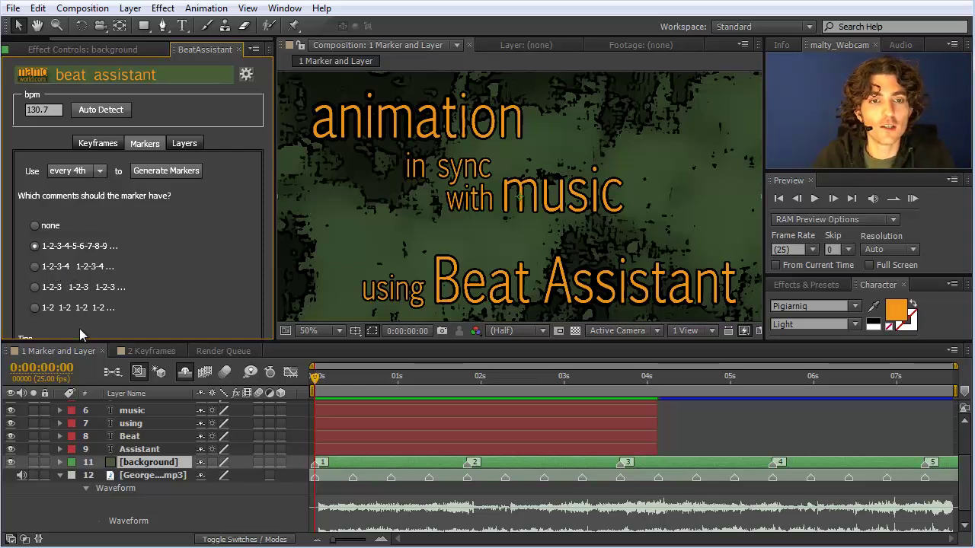
Add the numbered every-4th-beat markers to the mp3 music layer and delete all markers from the background layer
{"action": "left_click", "coordinate": [180, 479]}
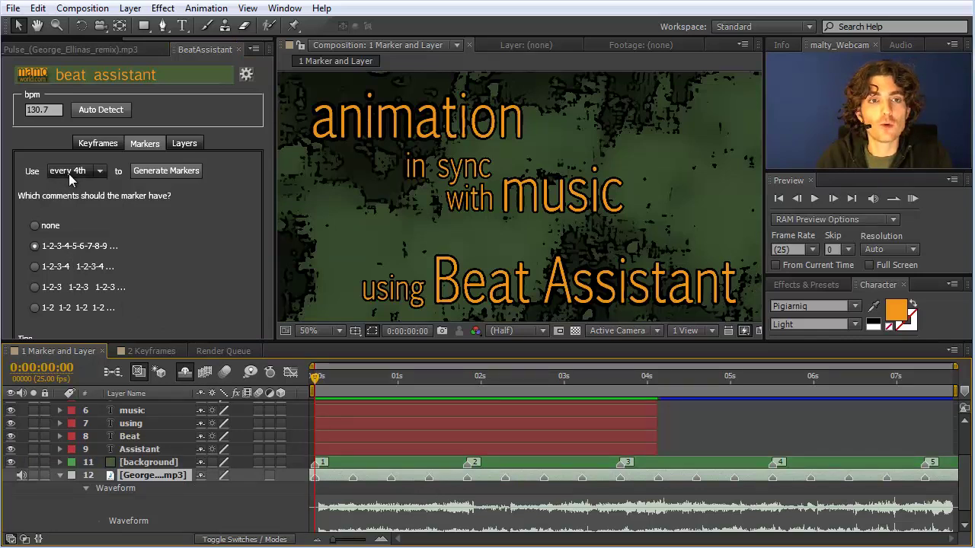
{"action": "left_click", "coordinate": [165, 172]}
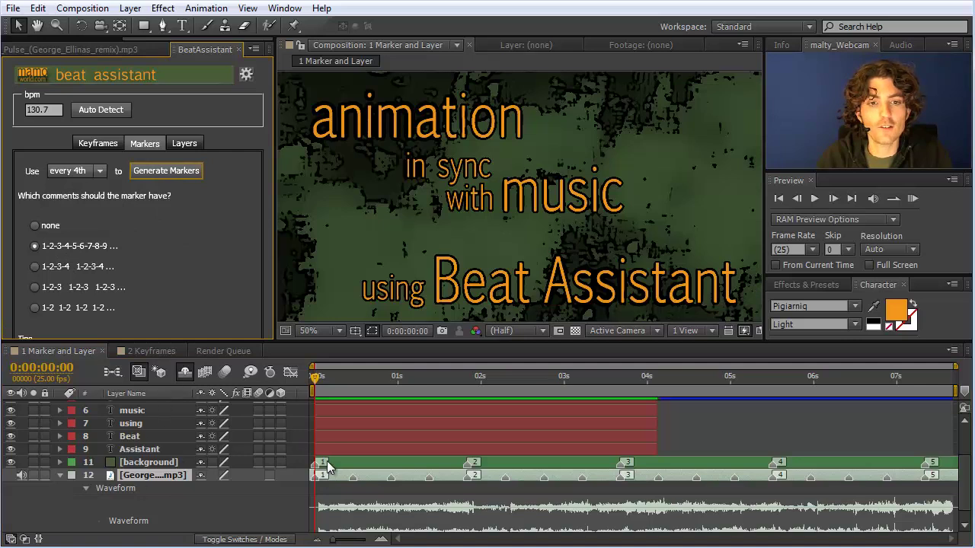
{"action": "left_click", "coordinate": [468, 463]}
{"action": "right_click", "coordinate": [470, 471]}
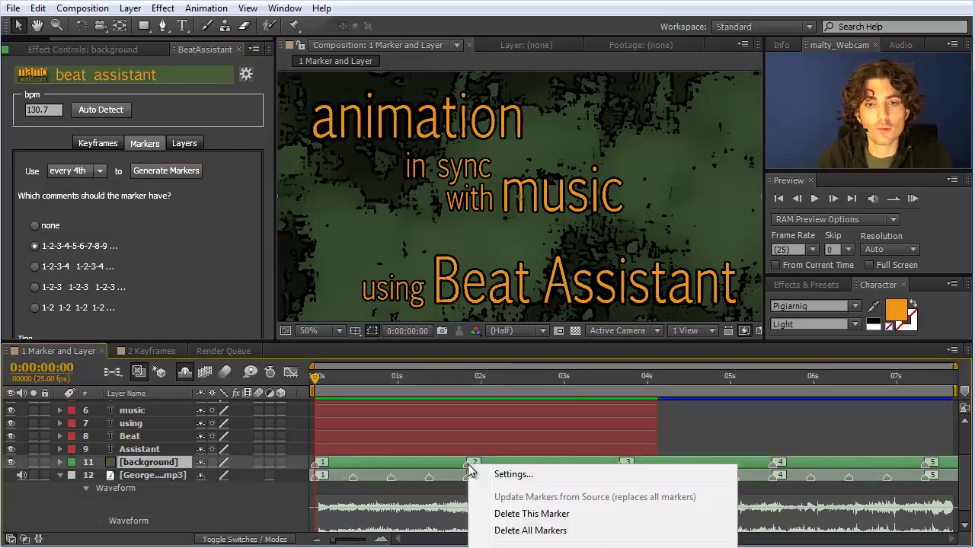
{"action": "left_click", "coordinate": [502, 533]}
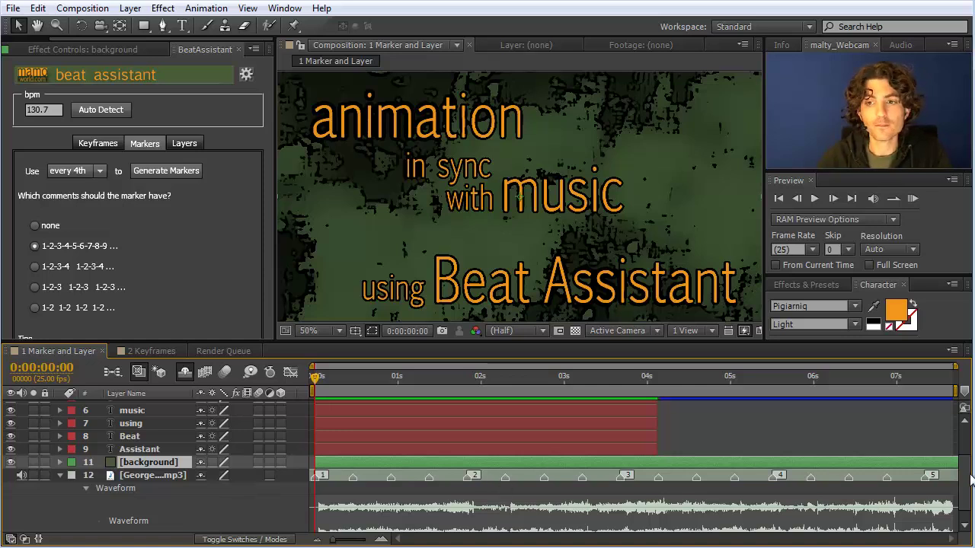
Stagger the text layers from animation through Assistant on every beat, moving the whole layers
{"action": "scroll", "coordinate": [967, 461], "scroll_direction": "up", "scroll_amount": 3}
{"action": "scroll", "coordinate": [969, 457], "scroll_direction": "down", "scroll_amount": 2}
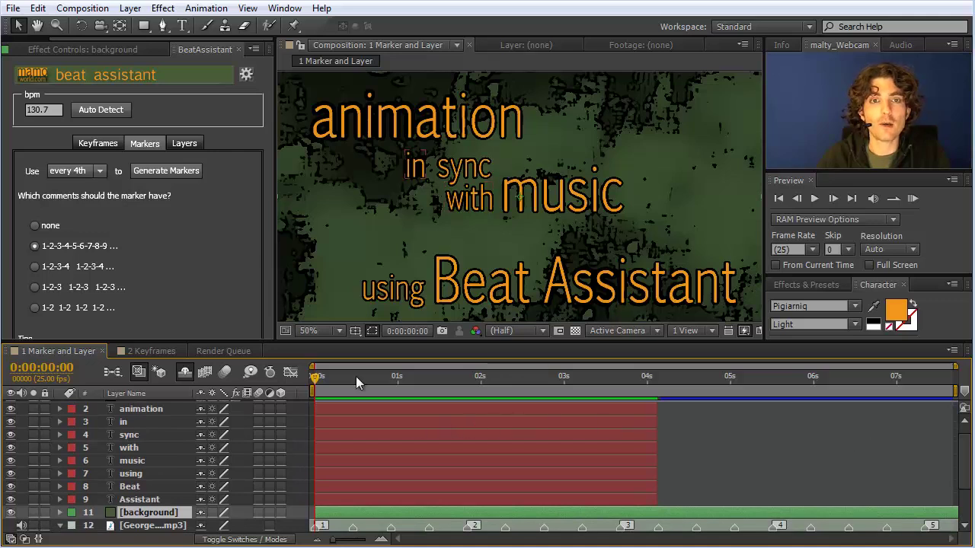
{"action": "left_click", "coordinate": [195, 144]}
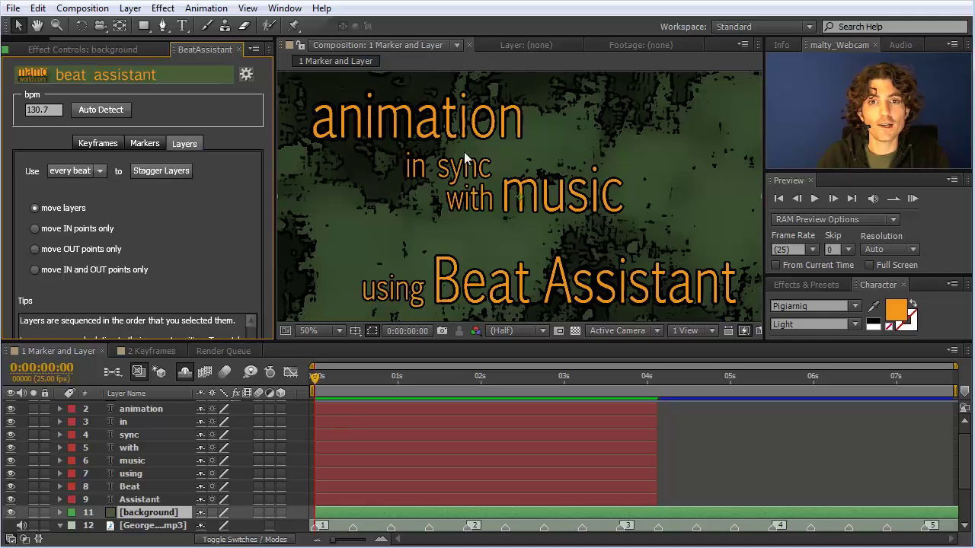
{"action": "left_click", "coordinate": [151, 411]}
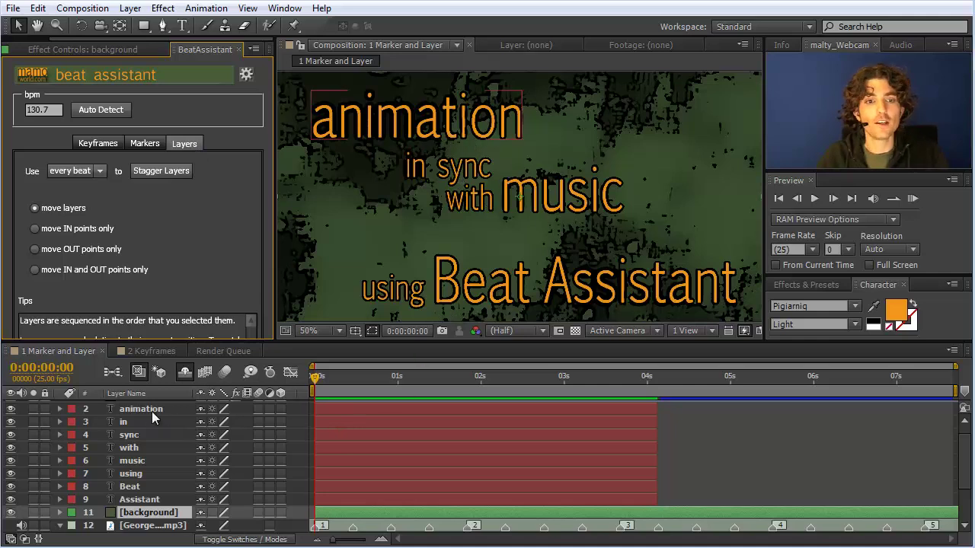
{"action": "scroll", "coordinate": [196, 452], "scroll_direction": "up", "scroll_amount": 1}
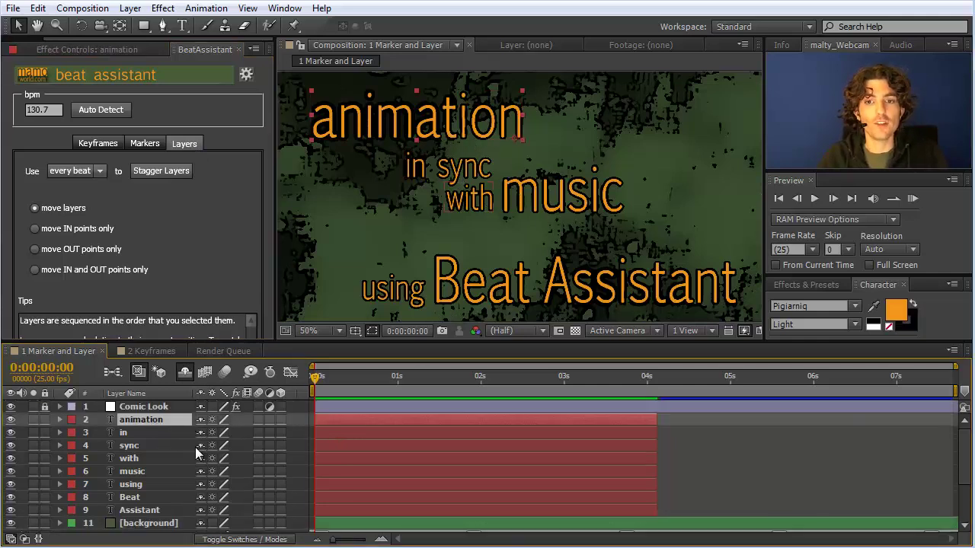
{"action": "left_click", "coordinate": [147, 512], "text": "shift"}
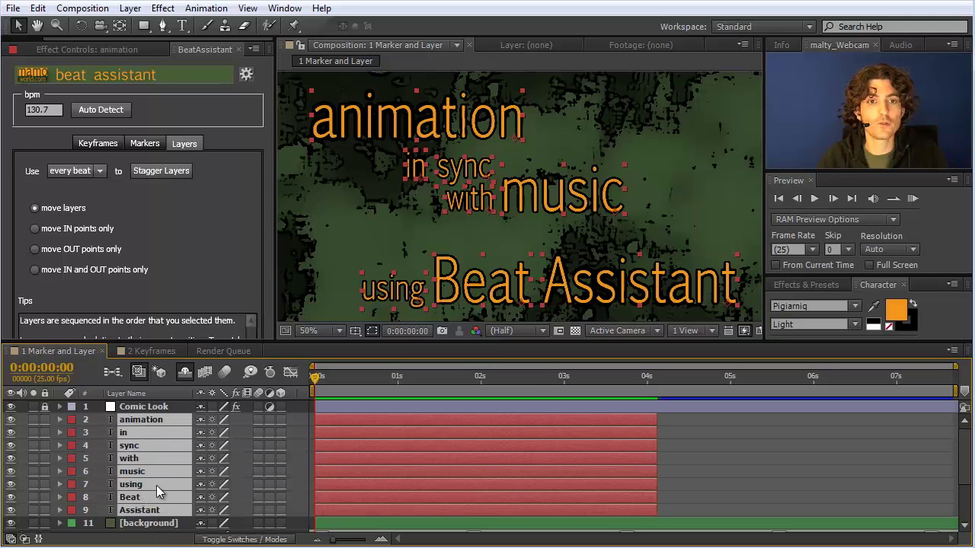
{"action": "left_click", "coordinate": [173, 173]}
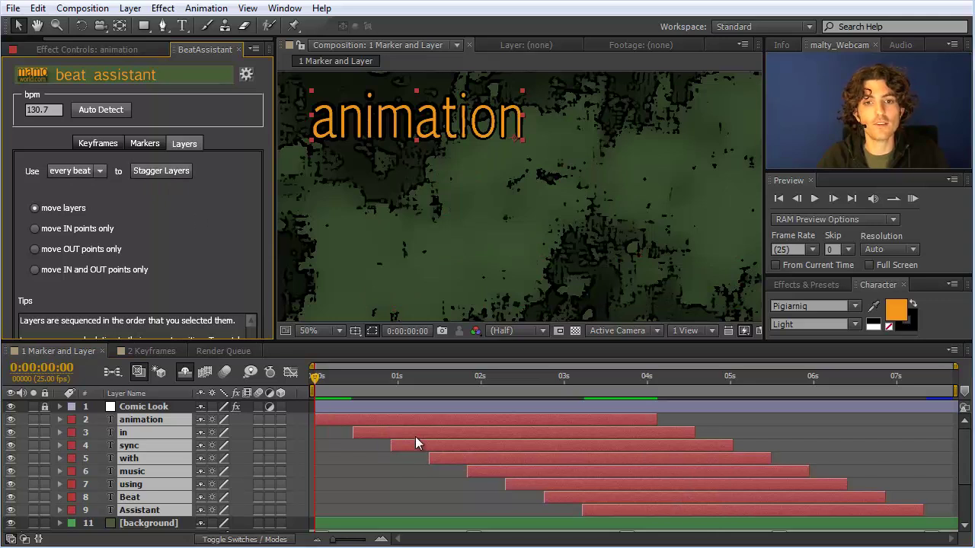
Compare the staggered text layers with the music beat markers and preview the animation with sound
{"action": "scroll", "coordinate": [532, 468], "scroll_direction": "down", "scroll_amount": 3}
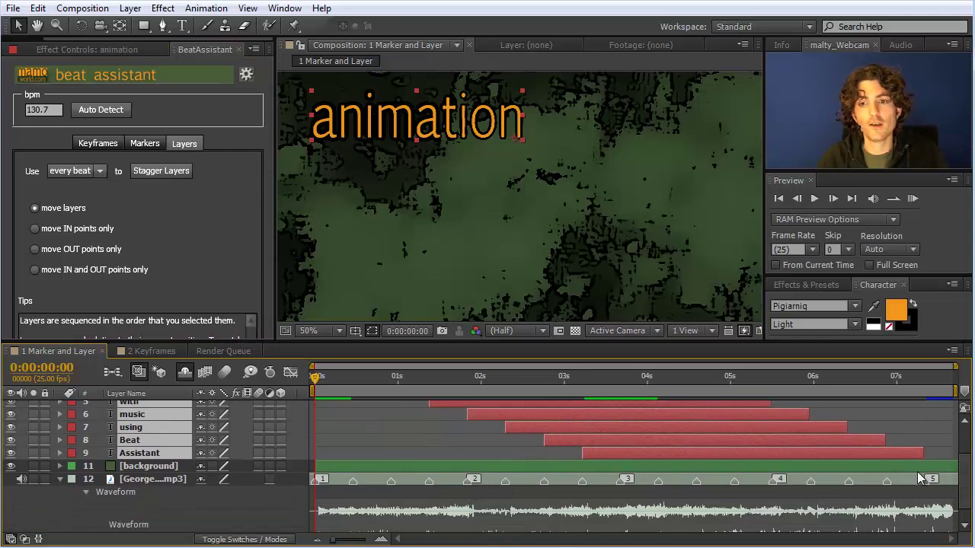
{"action": "left_click", "coordinate": [500, 267]}
{"action": "key", "text": "KP_0"}
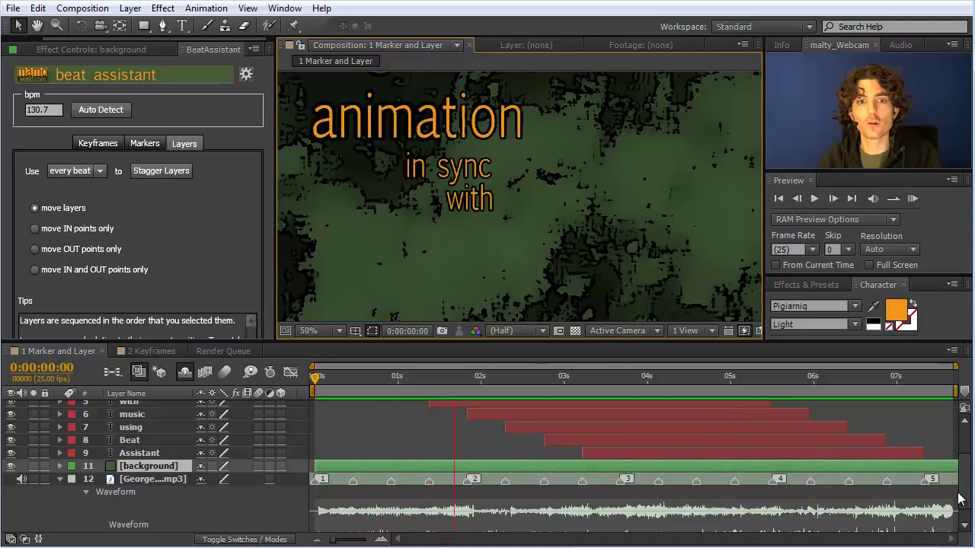
{"action": "scroll", "coordinate": [965, 493], "scroll_direction": "up", "scroll_amount": 3}
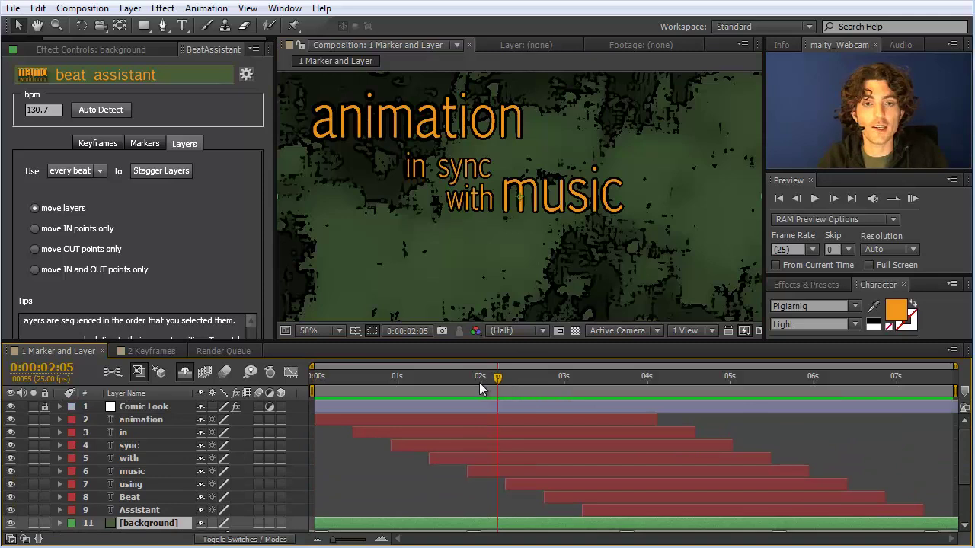
Move the current time to 0:00:00:10 and examine the options for staggering whole layers or only their IN and OUT points
{"action": "left_click_drag", "start_coordinate": [498, 377], "coordinate": [348, 377]}
{"action": "left_click", "coordinate": [388, 417]}
{"action": "key", "text": "ctrl+shift+a"}
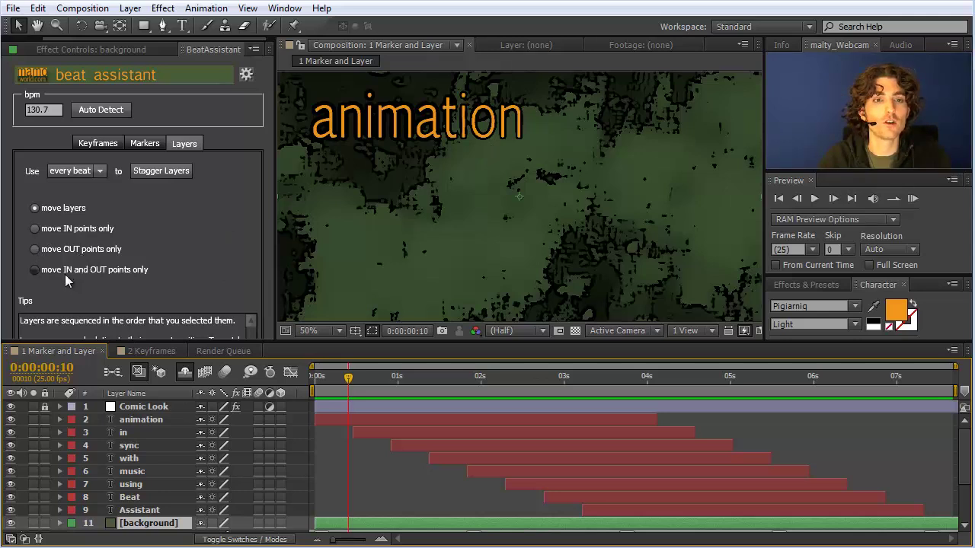
{"action": "mouse_move", "coordinate": [59, 276]}
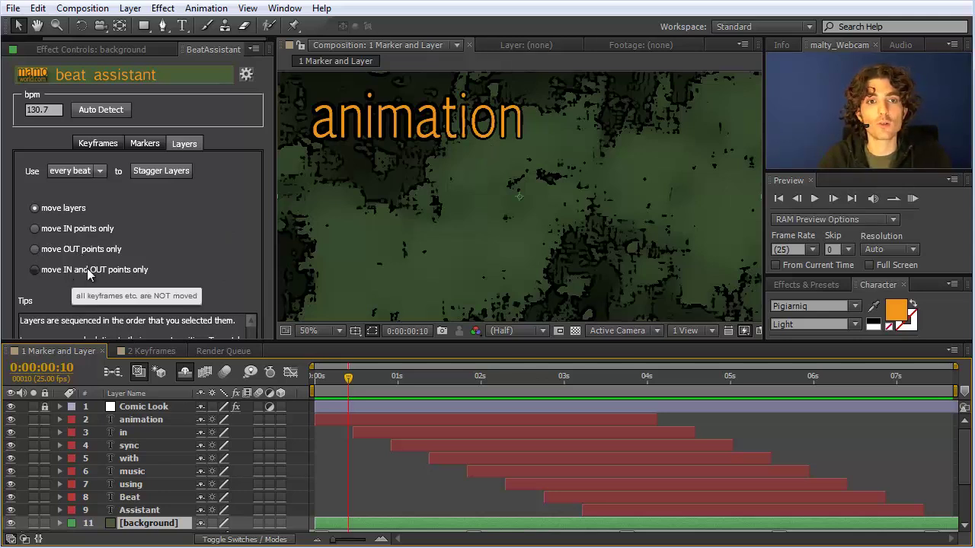
{"action": "mouse_move", "coordinate": [75, 214]}
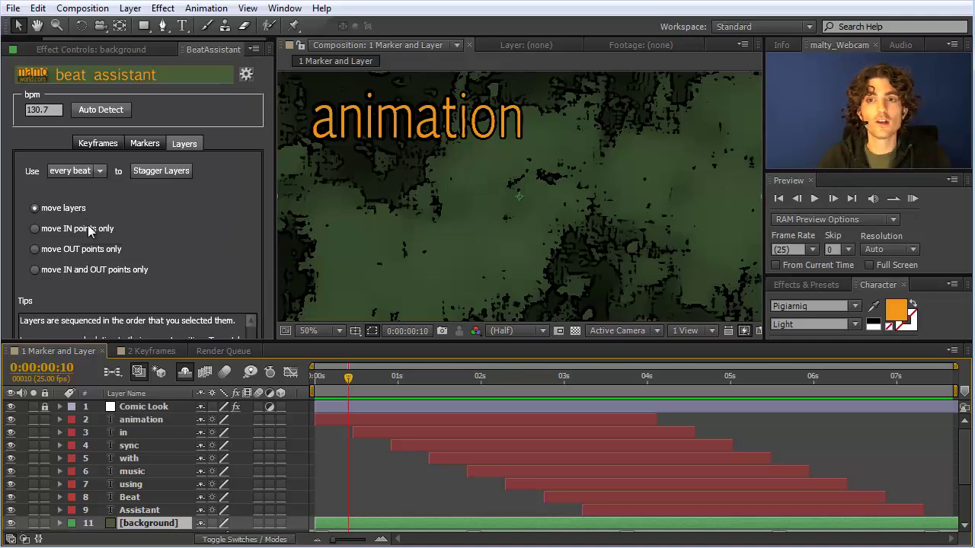
{"action": "mouse_move", "coordinate": [101, 271]}
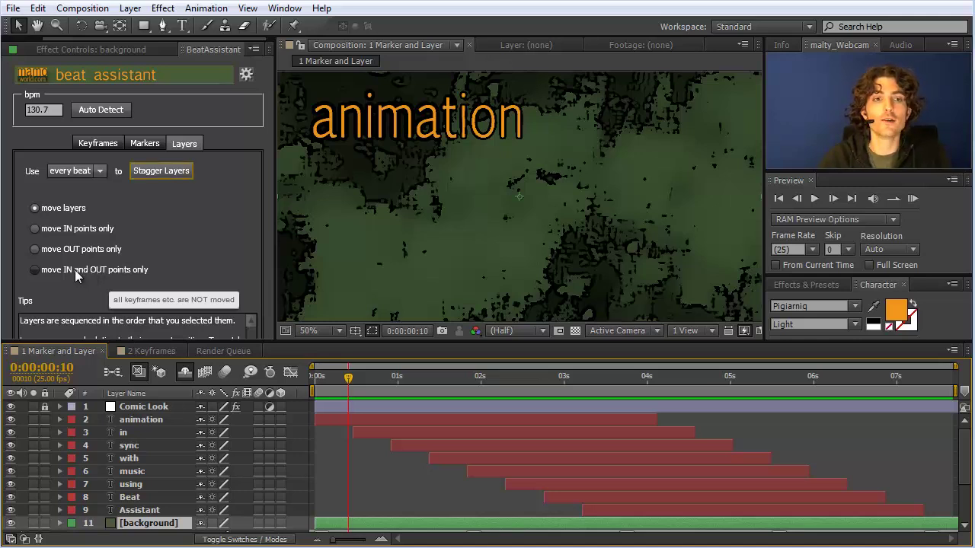
{"action": "left_click", "coordinate": [43, 272]}
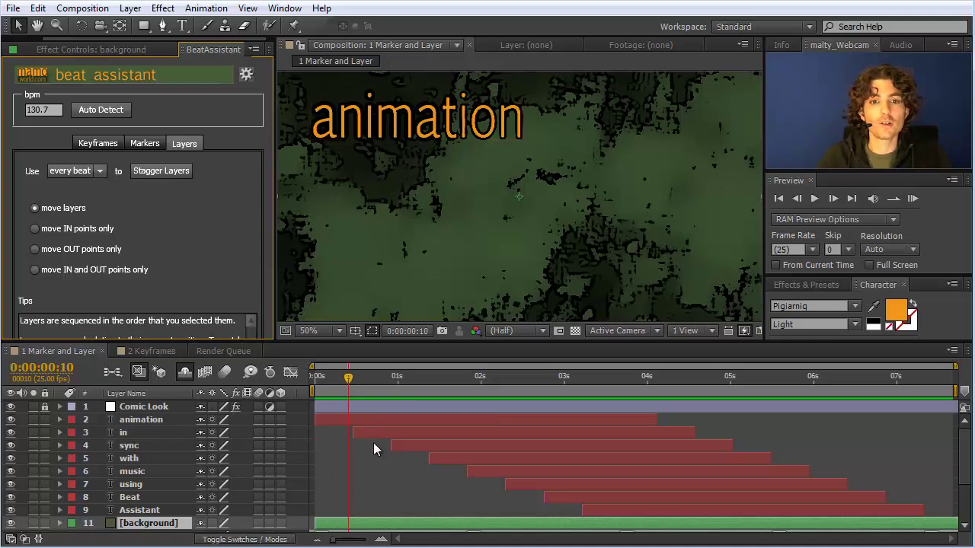
Undo the layer staggering and clear the layer selection
{"action": "left_click", "coordinate": [38, 8]}
{"action": "left_click", "coordinate": [76, 26]}
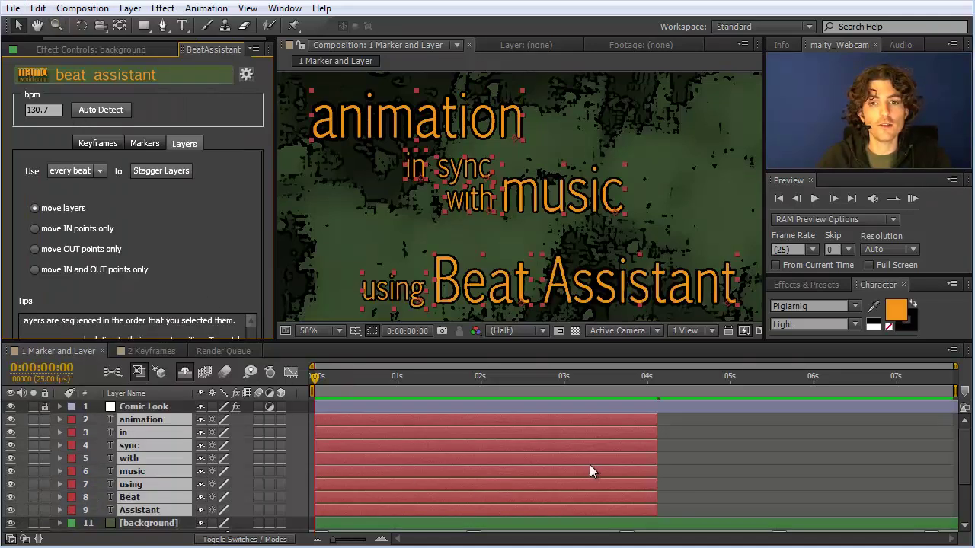
{"action": "key", "text": "ctrl+shift+a"}
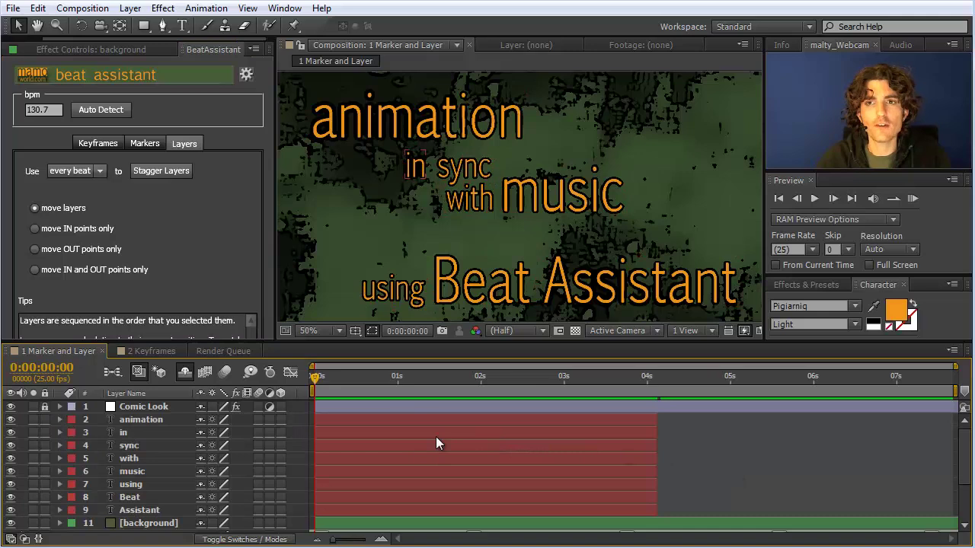
Shift the in, sync, with, music and using layers slightly in time and stagger all eight text layers on every beat
{"action": "left_click_drag", "start_coordinate": [405, 432], "coordinate": [428, 488]}
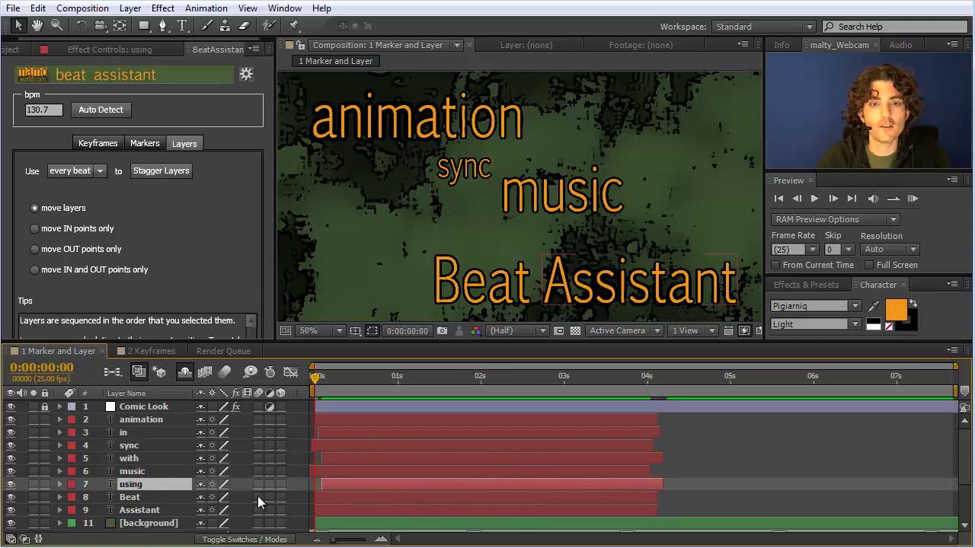
{"action": "left_click", "coordinate": [143, 419]}
{"action": "left_click", "coordinate": [147, 510], "text": "shift"}
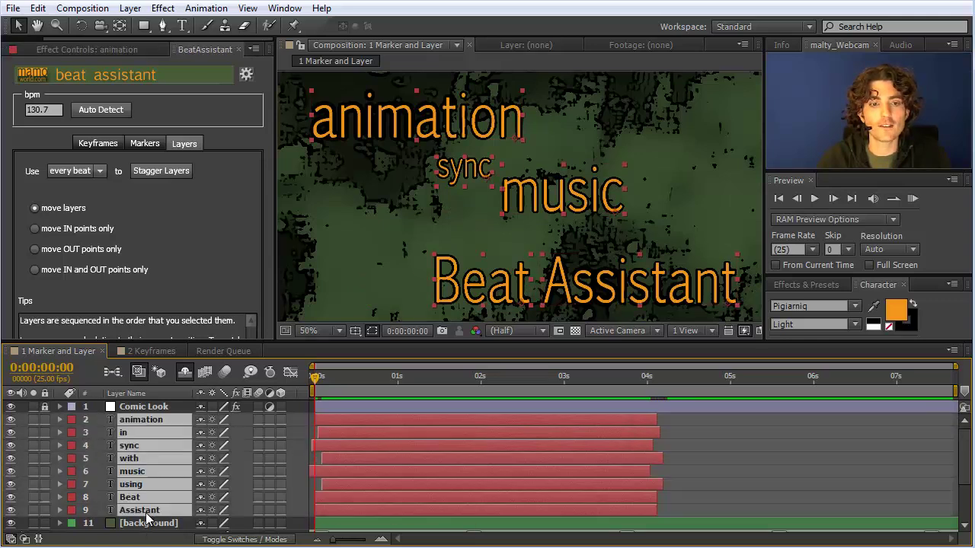
{"action": "left_click", "coordinate": [159, 171]}
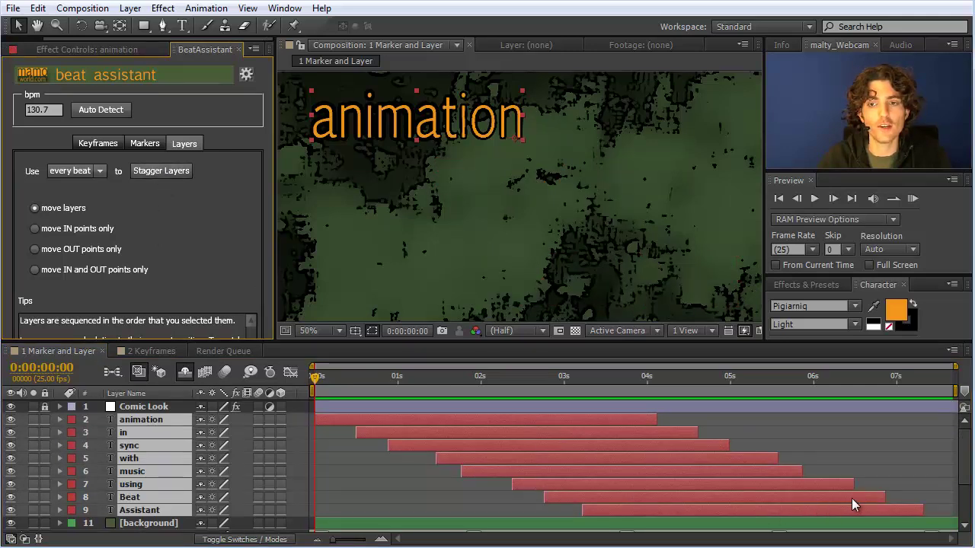
Undo the staggering of the unevenly offset text layers and deselect them
{"action": "left_click", "coordinate": [38, 7]}
{"action": "left_click", "coordinate": [50, 24]}
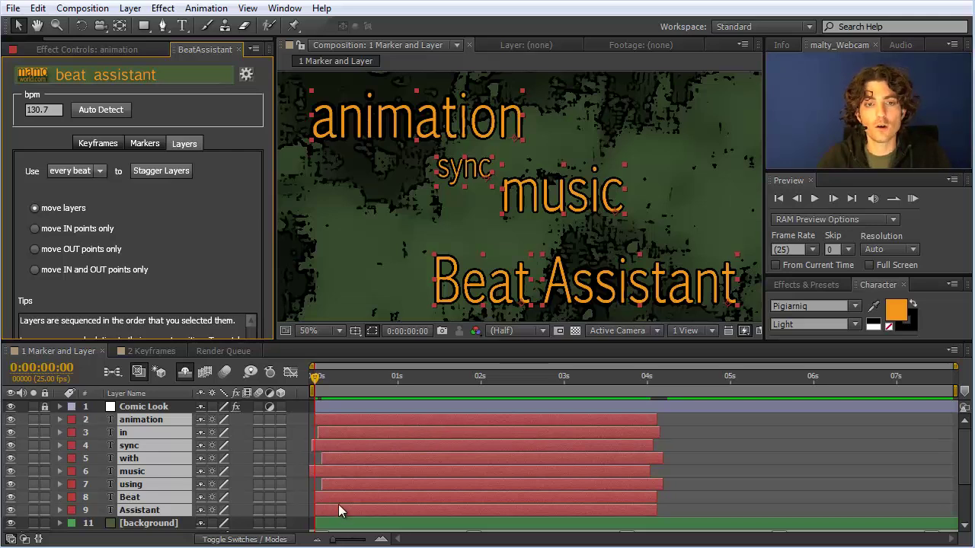
{"action": "left_click", "coordinate": [686, 440]}
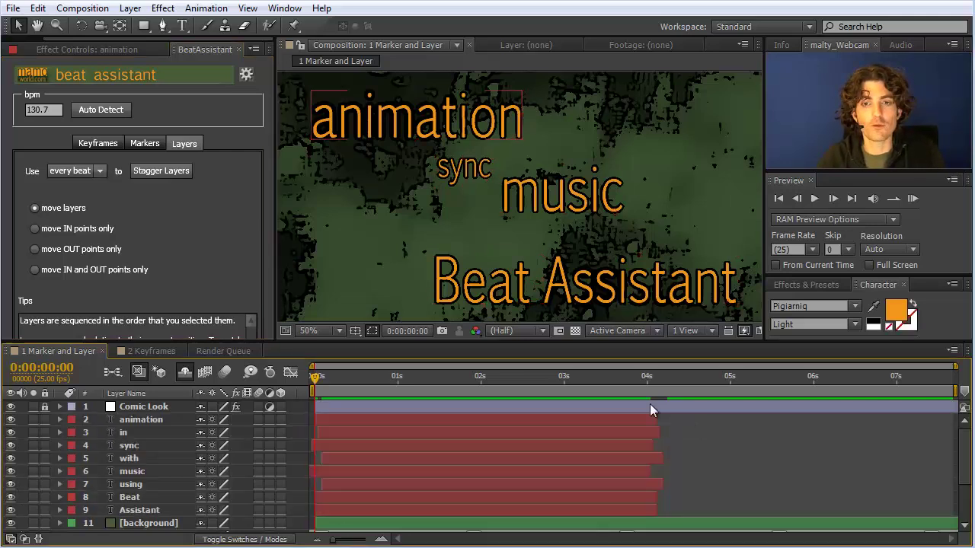
Undo the manual time shifts of the using, music, with, sync and in layers, leaving nothing selected
{"action": "left_click", "coordinate": [38, 9]}
{"action": "left_click", "coordinate": [57, 27]}
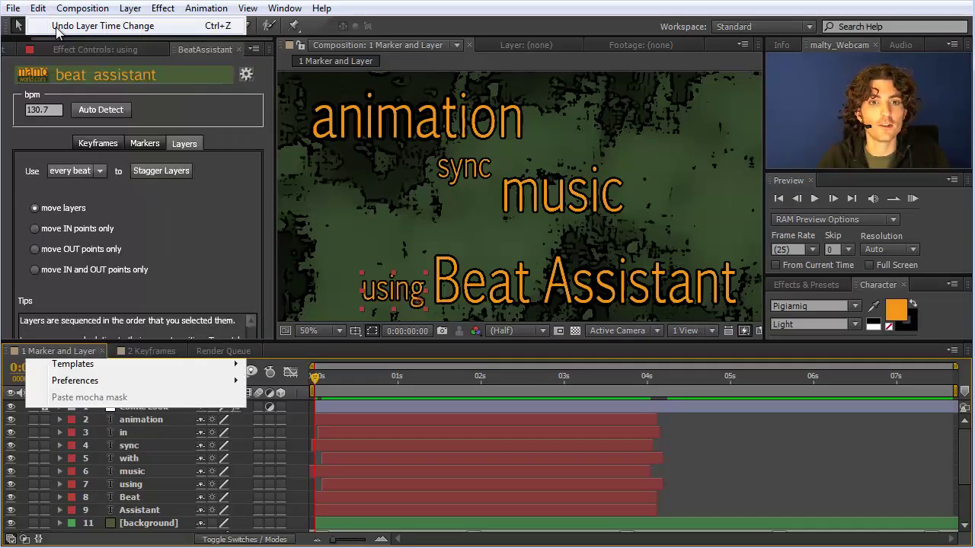
{"action": "left_click", "coordinate": [38, 9]}
{"action": "left_click", "coordinate": [57, 26]}
{"action": "left_click", "coordinate": [38, 10]}
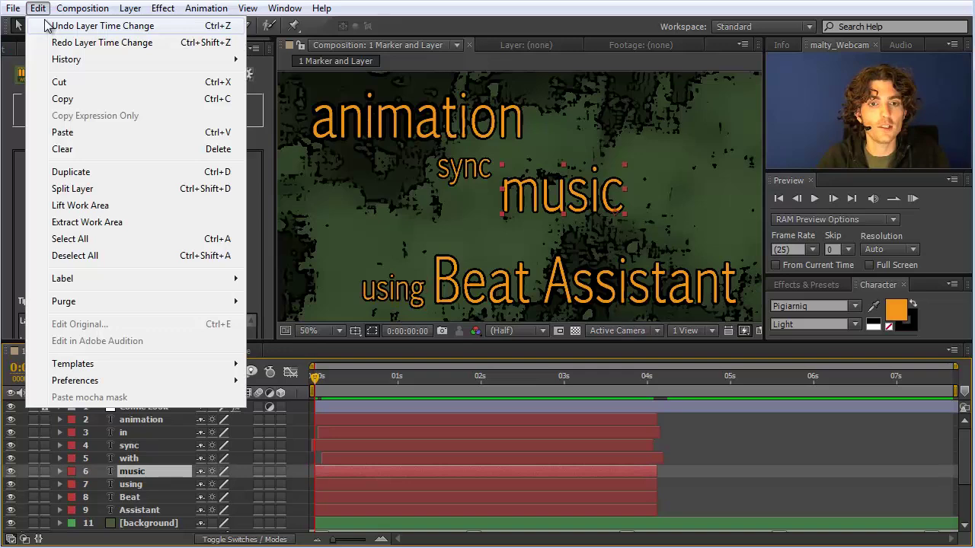
{"action": "left_click", "coordinate": [45, 26]}
{"action": "left_click", "coordinate": [39, 10]}
{"action": "left_click", "coordinate": [54, 25]}
{"action": "left_click", "coordinate": [38, 9]}
{"action": "left_click", "coordinate": [55, 27]}
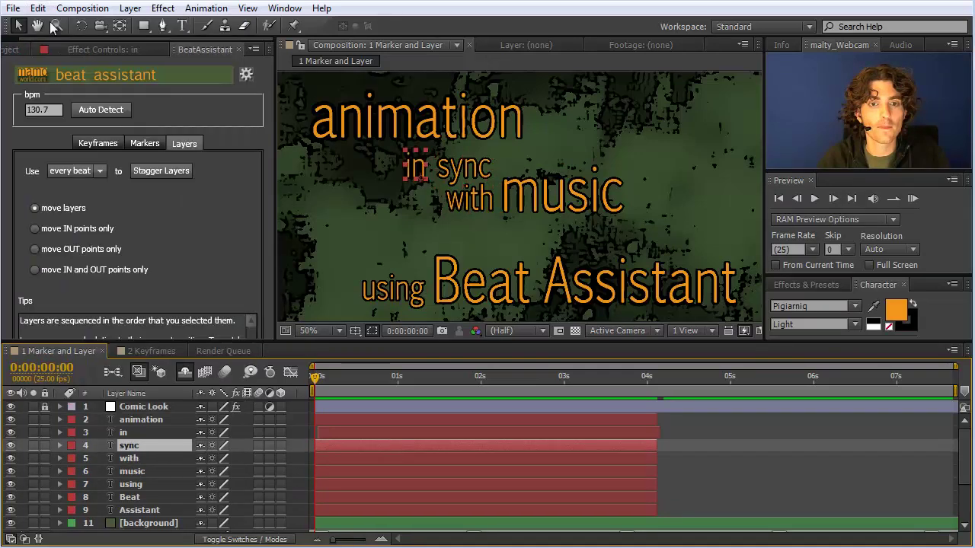
{"action": "left_click", "coordinate": [714, 464]}
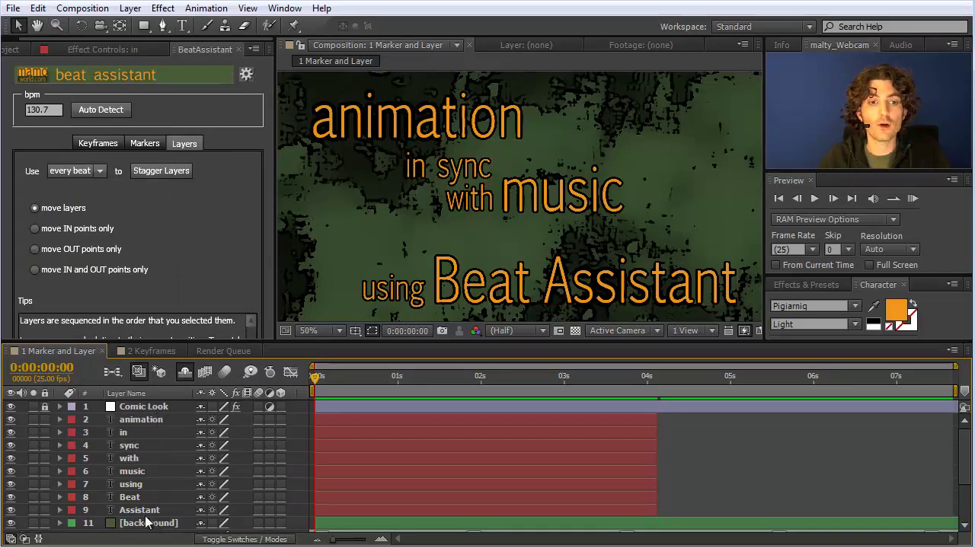
Try staggering the text layers in top-down order from animation to Assistant on every beat, and undo it
{"action": "left_click", "coordinate": [138, 420]}
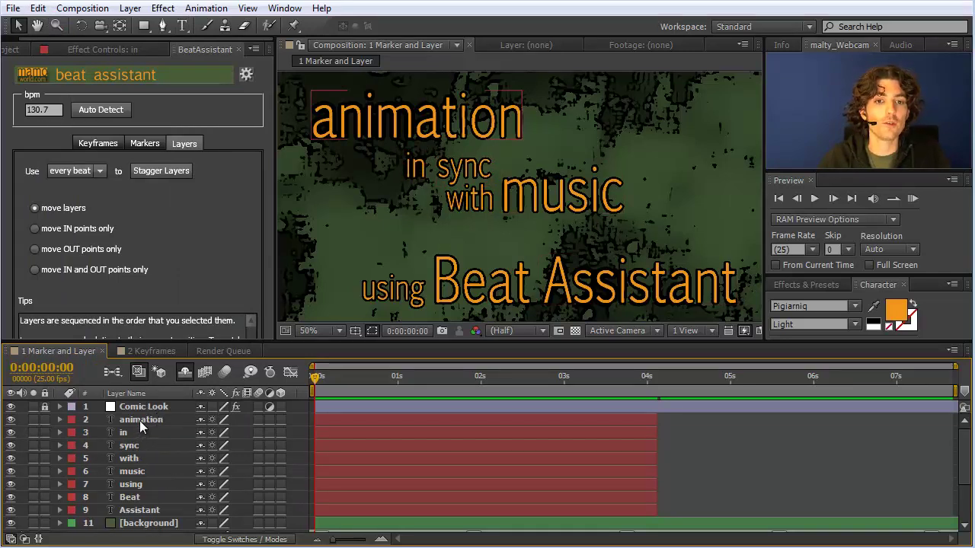
{"action": "left_click", "coordinate": [140, 510], "text": "shift"}
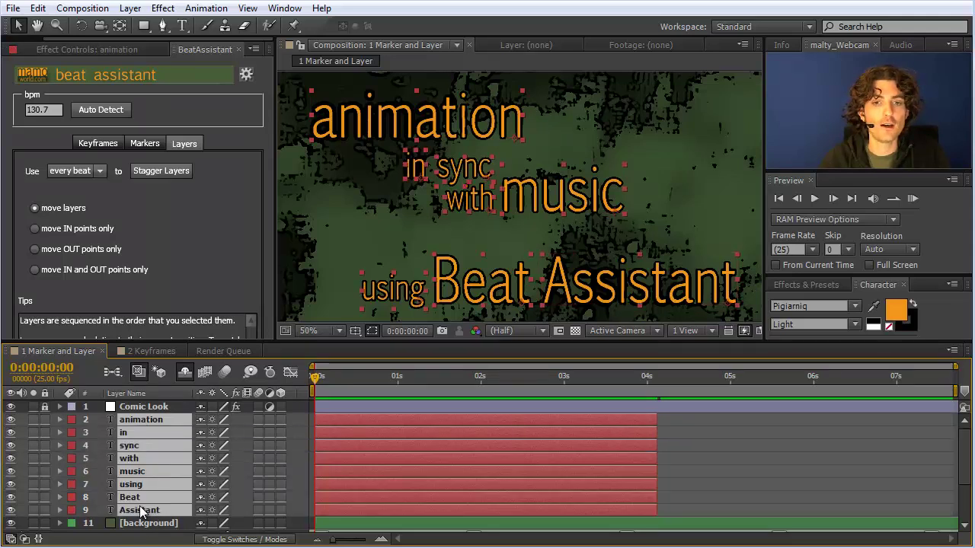
{"action": "left_click", "coordinate": [154, 171]}
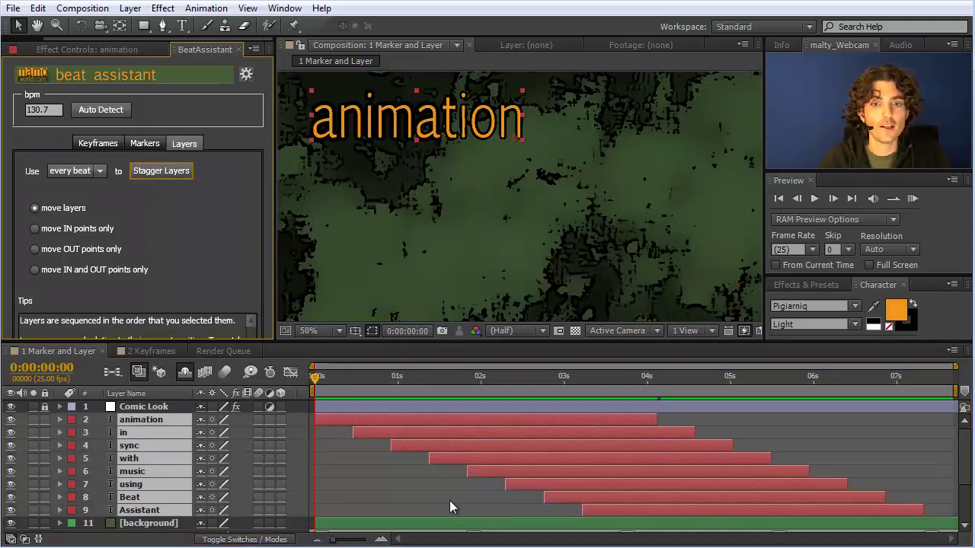
{"action": "left_click", "coordinate": [38, 7]}
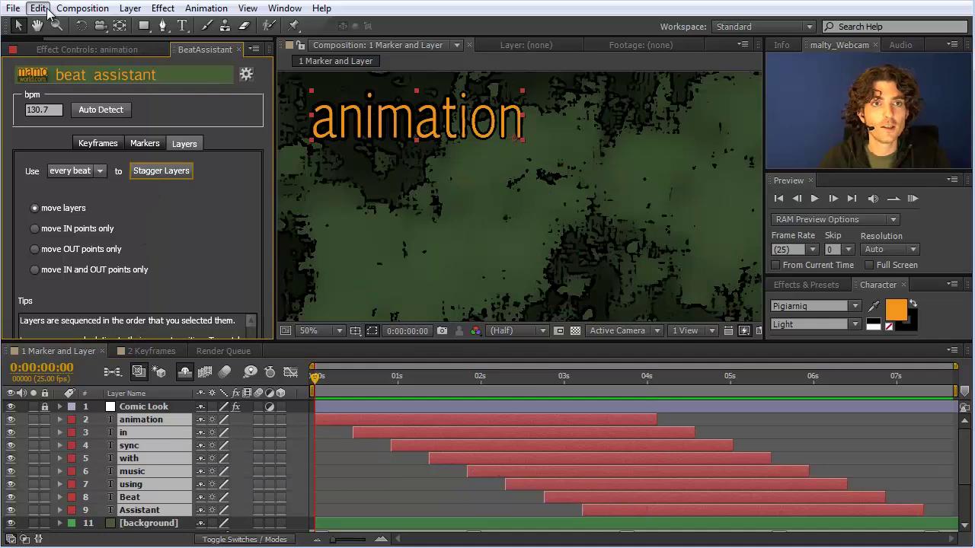
{"action": "left_click", "coordinate": [69, 26]}
{"action": "left_click", "coordinate": [867, 499]}
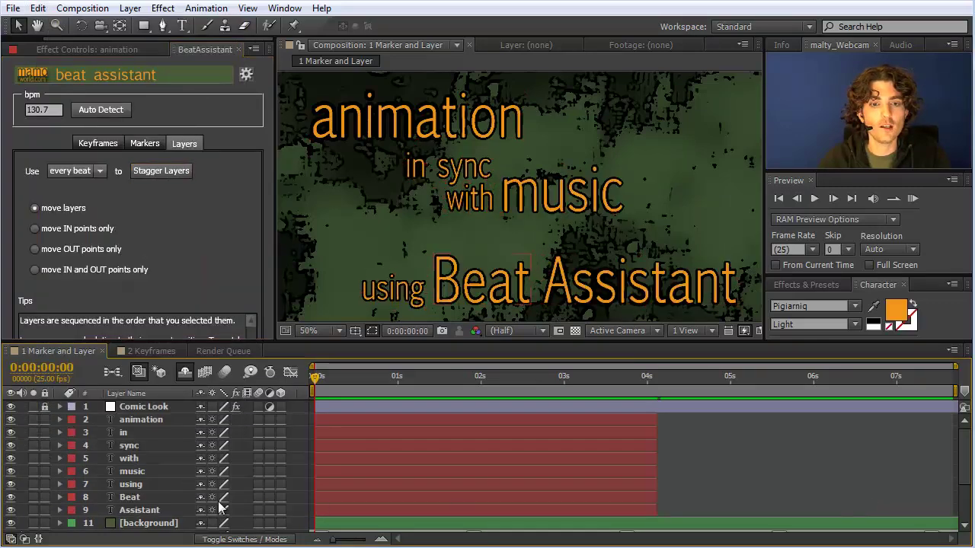
Stagger the text layers in reverse order, from Assistant up to animation, keeping the interval at every beat
{"action": "left_click", "coordinate": [134, 512]}
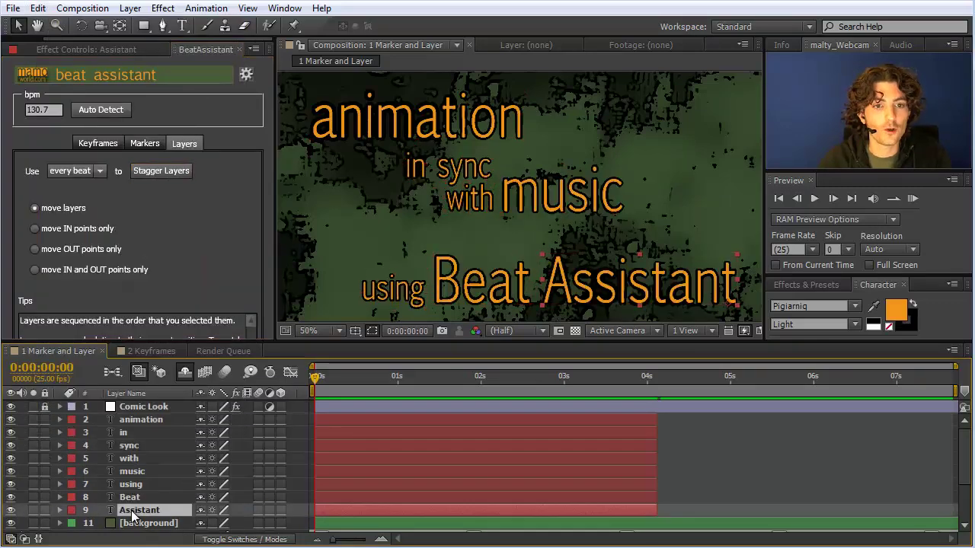
{"action": "left_click", "coordinate": [136, 422], "text": "shift"}
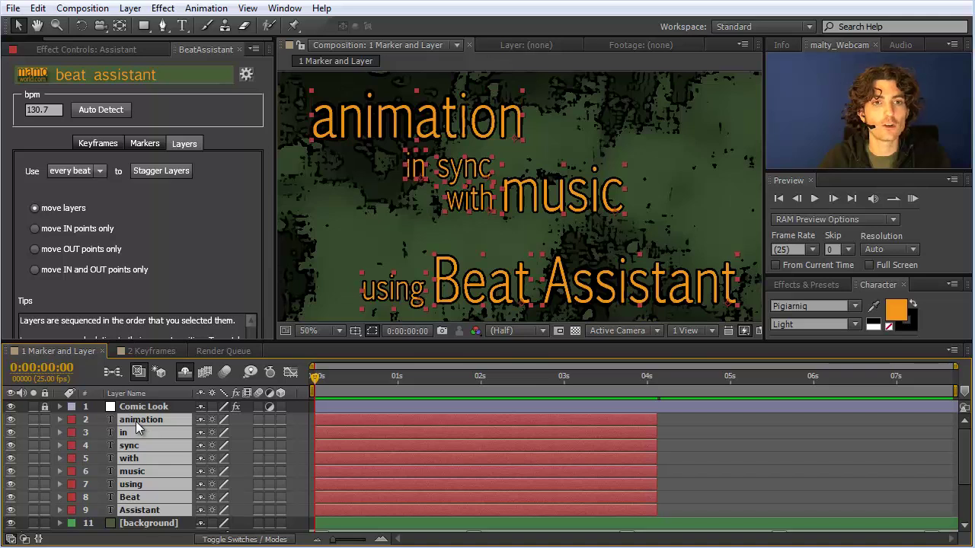
{"action": "left_click", "coordinate": [165, 170]}
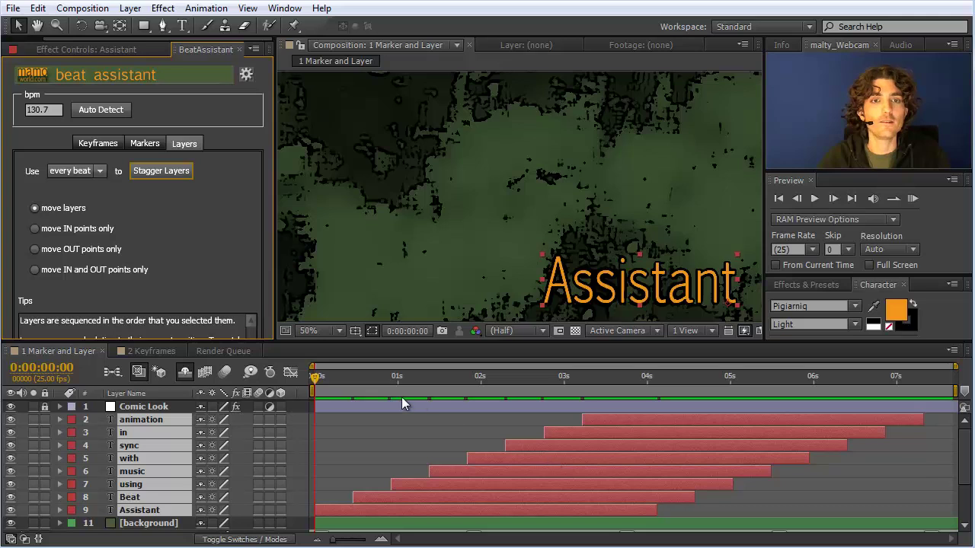
{"action": "left_click", "coordinate": [101, 172]}
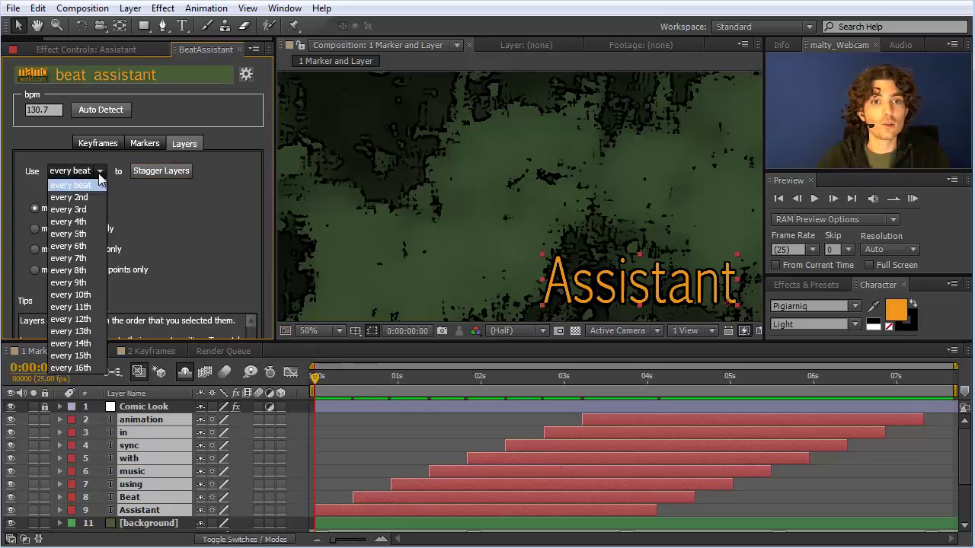
{"action": "left_click", "coordinate": [95, 187]}
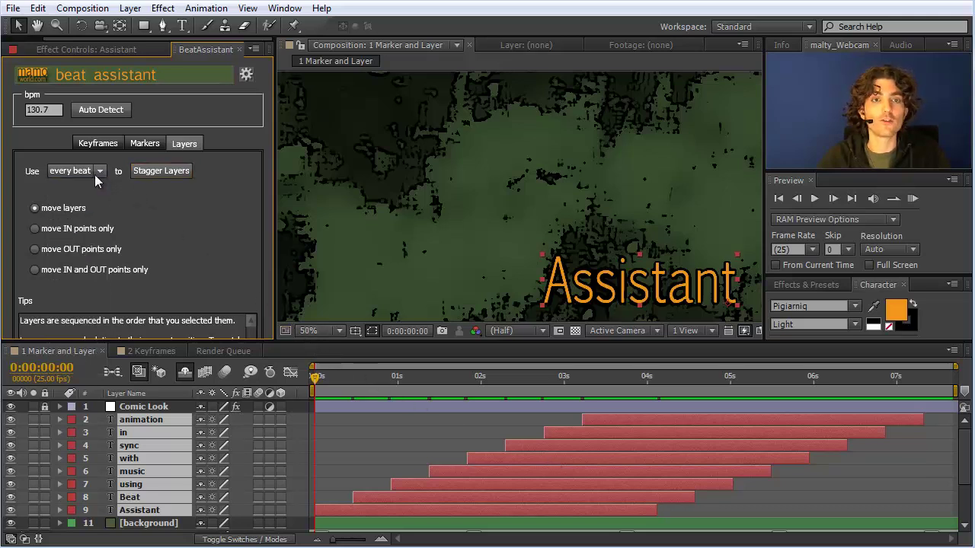
{"action": "left_click", "coordinate": [100, 172]}
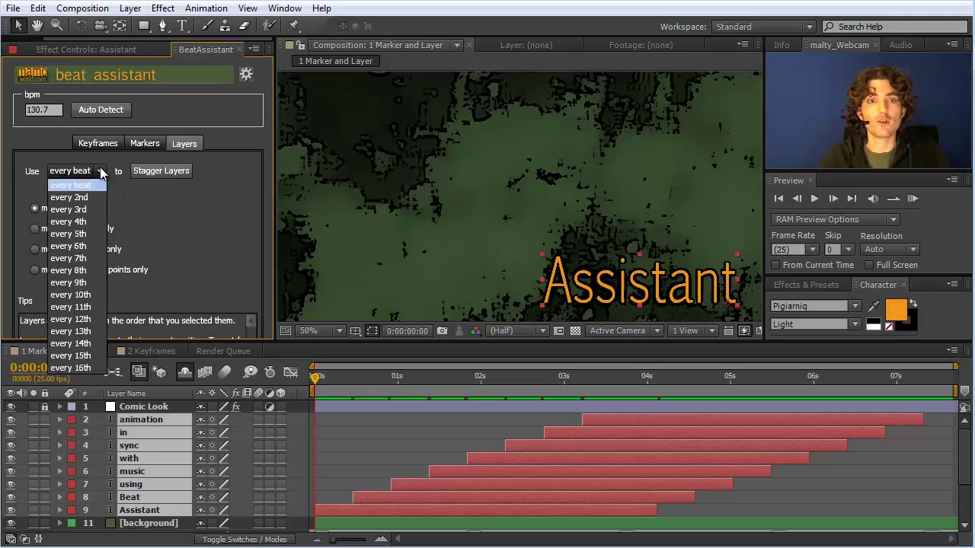
{"action": "left_click", "coordinate": [131, 204]}
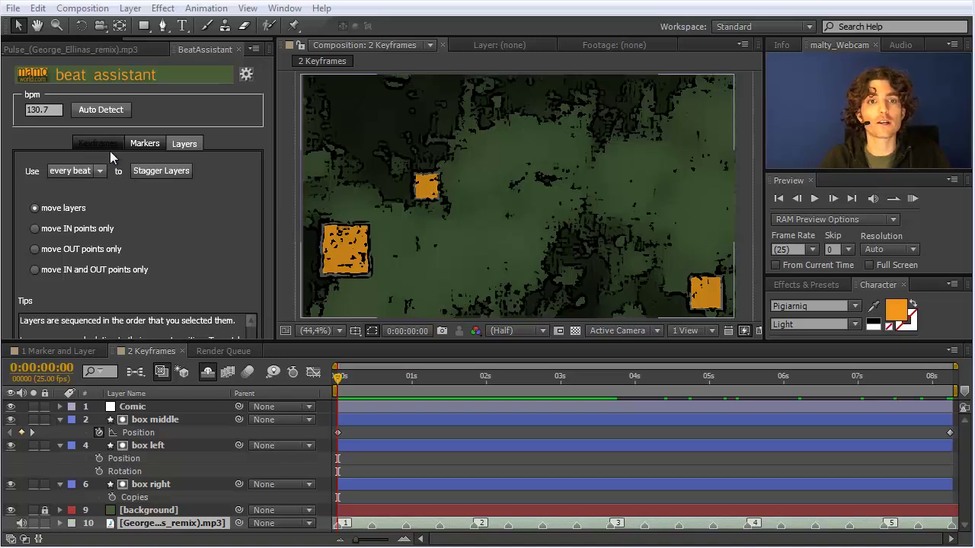
Bring up Beat Assistant's keyframe options and select the box left layer's Rotation property in the 2 Keyframes composition
{"action": "left_click", "coordinate": [100, 145]}
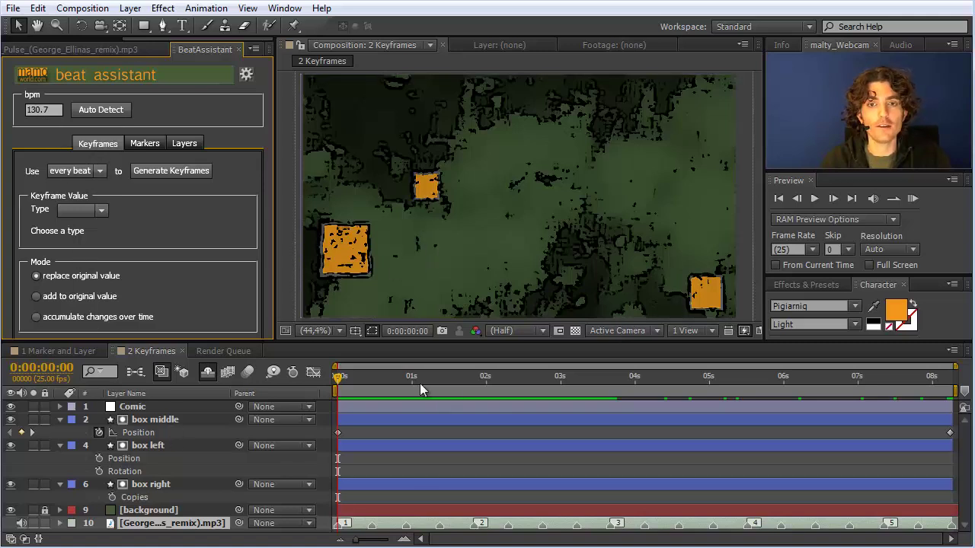
{"action": "mouse_move", "coordinate": [342, 380]}
{"action": "left_mouse_down"}
{"action": "mouse_move", "coordinate": [696, 379]}
{"action": "mouse_move", "coordinate": [339, 377]}
{"action": "mouse_move", "coordinate": [350, 376]}
{"action": "left_mouse_up"}
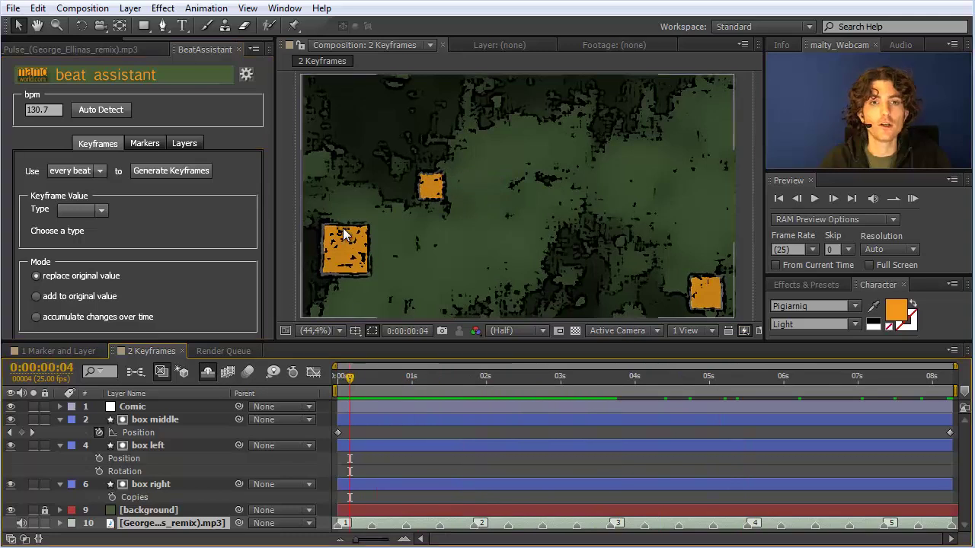
{"action": "left_click", "coordinate": [153, 445]}
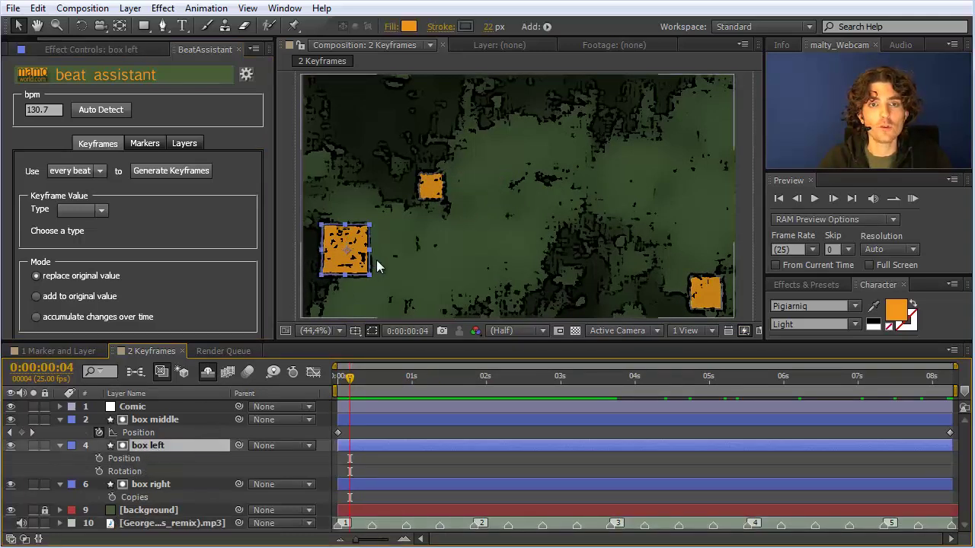
{"action": "left_click", "coordinate": [126, 472]}
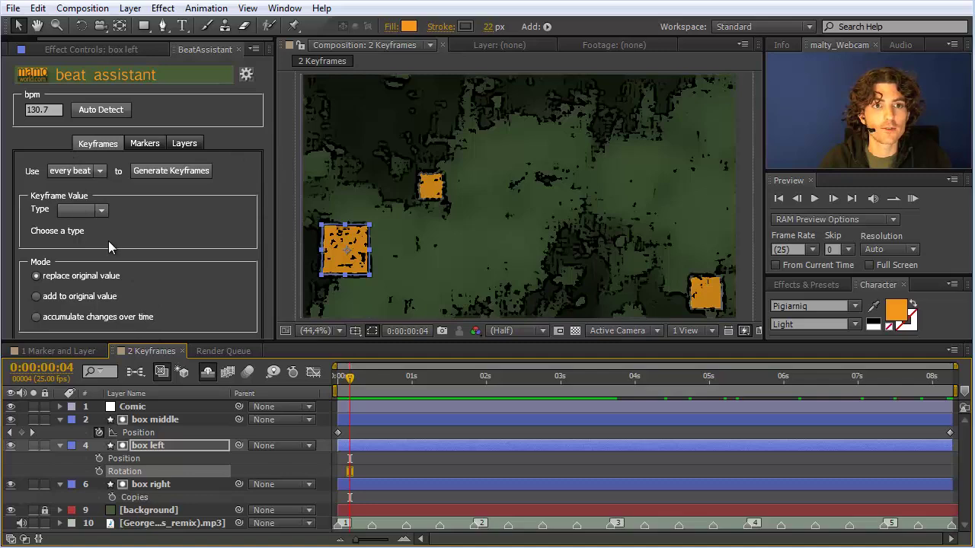
Undock Beat Assistant as a floating window and enlarge it until all keyframe and fade options fit
{"action": "left_click_drag", "start_coordinate": [175, 49], "coordinate": [706, 187]}
{"action": "left_click_drag", "start_coordinate": [191, 23], "coordinate": [66, 6]}
{"action": "left_click_drag", "start_coordinate": [144, 299], "coordinate": [162, 543]}
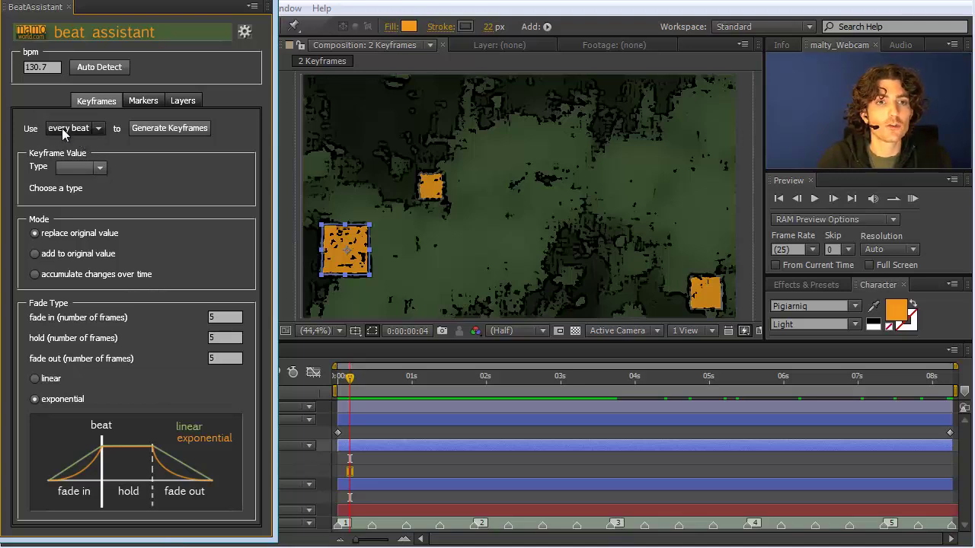
Set the keyframe value type to 1D value, keeping the interval at every beat
{"action": "left_click", "coordinate": [102, 128]}
{"action": "left_click", "coordinate": [103, 128]}
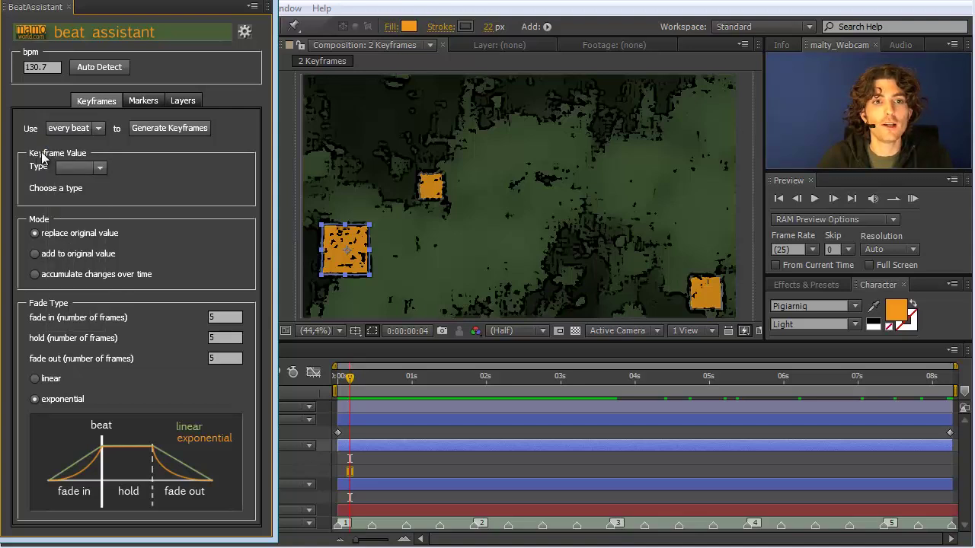
{"action": "left_click", "coordinate": [94, 167]}
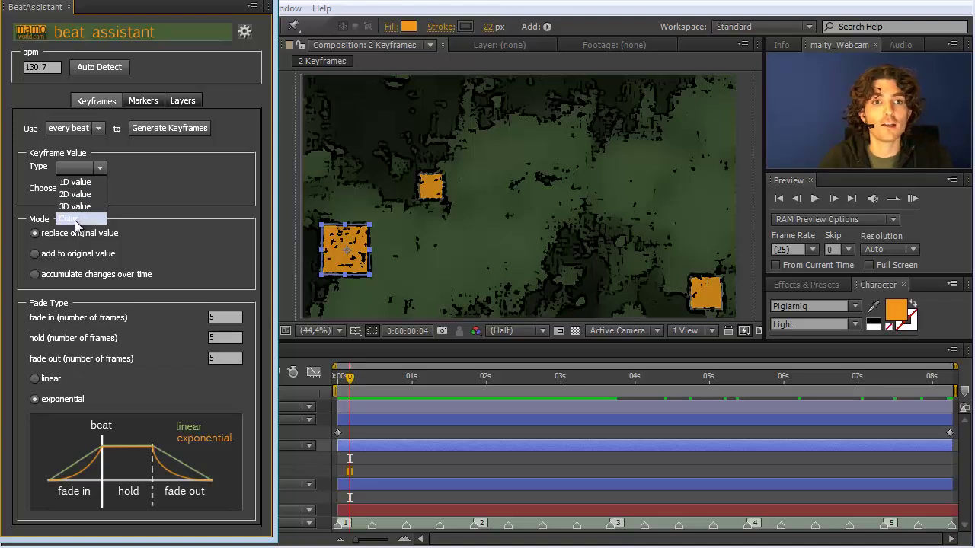
{"action": "left_click", "coordinate": [86, 185]}
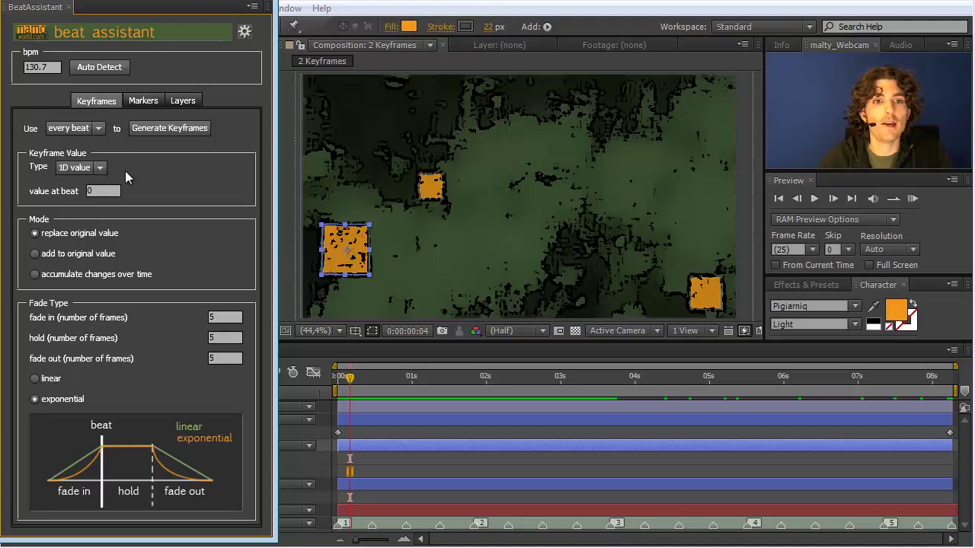
Reveal and select the box left layer's Opacity property, and return the current time to the start of the composition
{"action": "left_click_drag", "start_coordinate": [218, 5], "coordinate": [706, 22]}
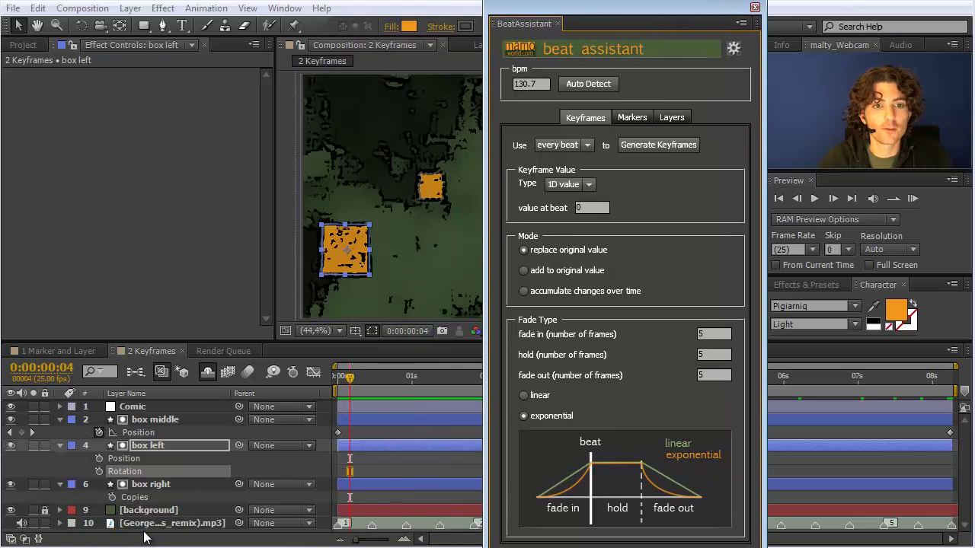
{"action": "left_click", "coordinate": [150, 448]}
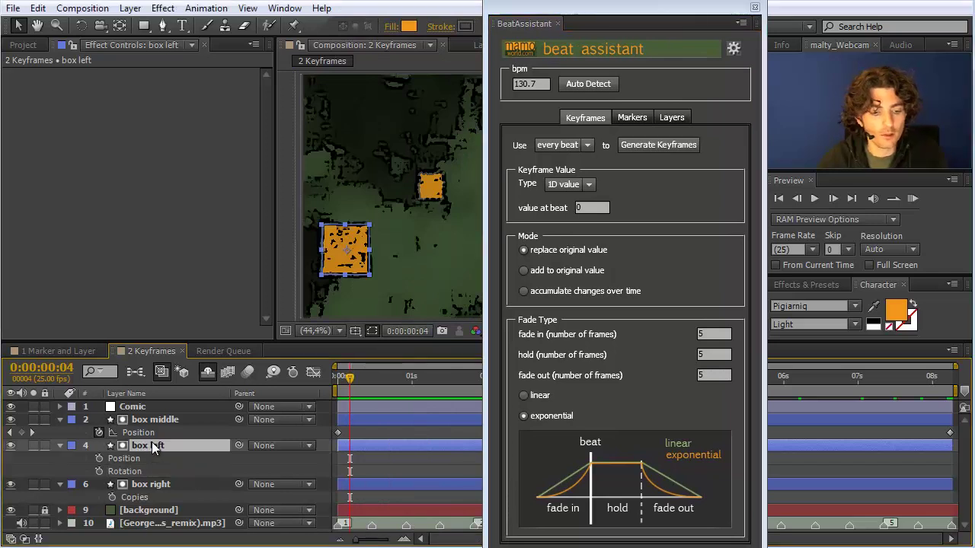
{"action": "key", "text": "alt+shift+t"}
{"action": "left_click", "coordinate": [123, 484]}
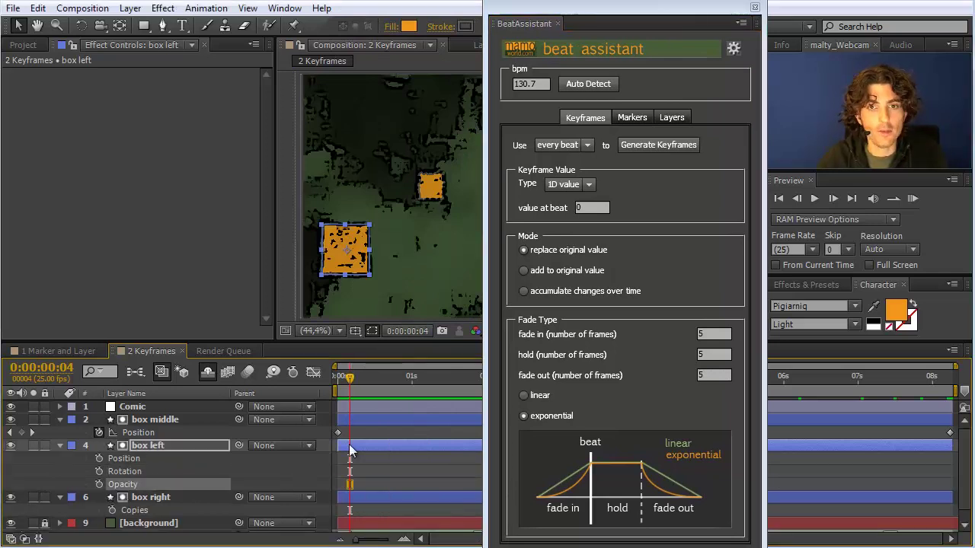
{"action": "left_click_drag", "start_coordinate": [344, 384], "coordinate": [332, 385]}
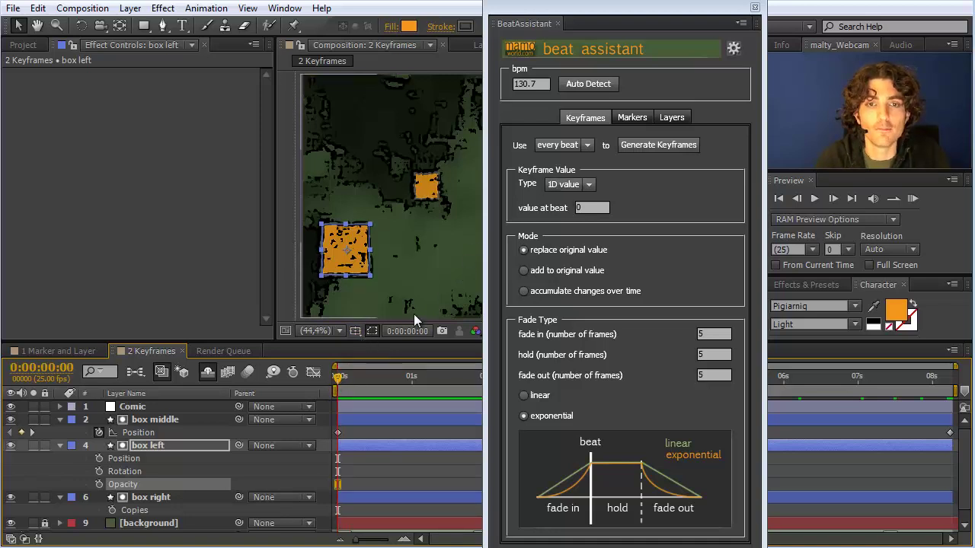
Try generating Opacity keyframes for box left on every beat with value 0 and 5-frame exponential fades, and preview the animation
{"action": "left_click", "coordinate": [589, 210]}
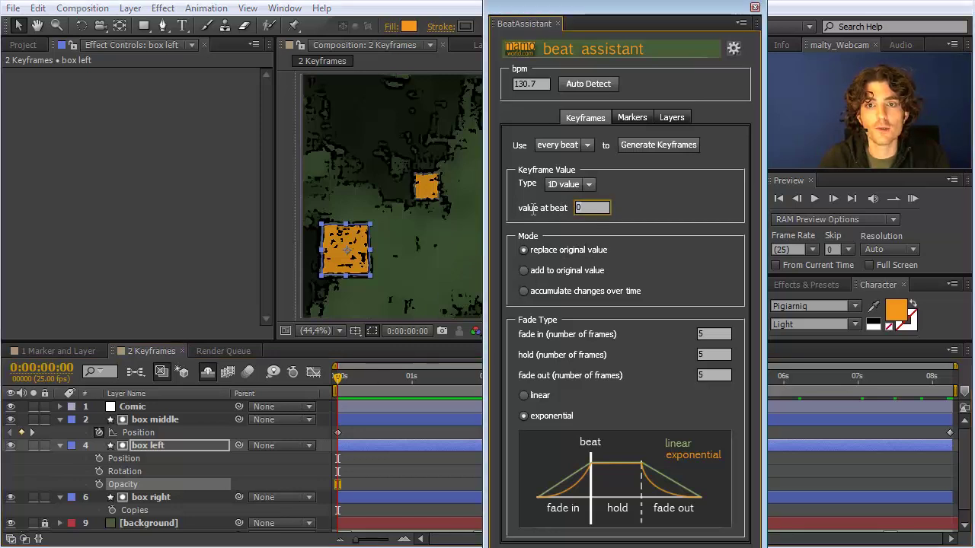
{"action": "left_click", "coordinate": [647, 149]}
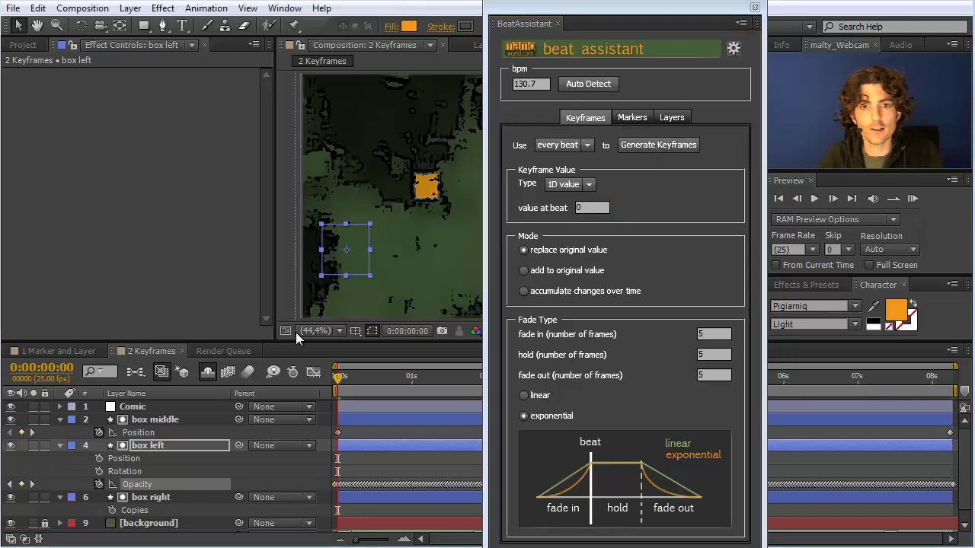
{"action": "key", "text": "space"}
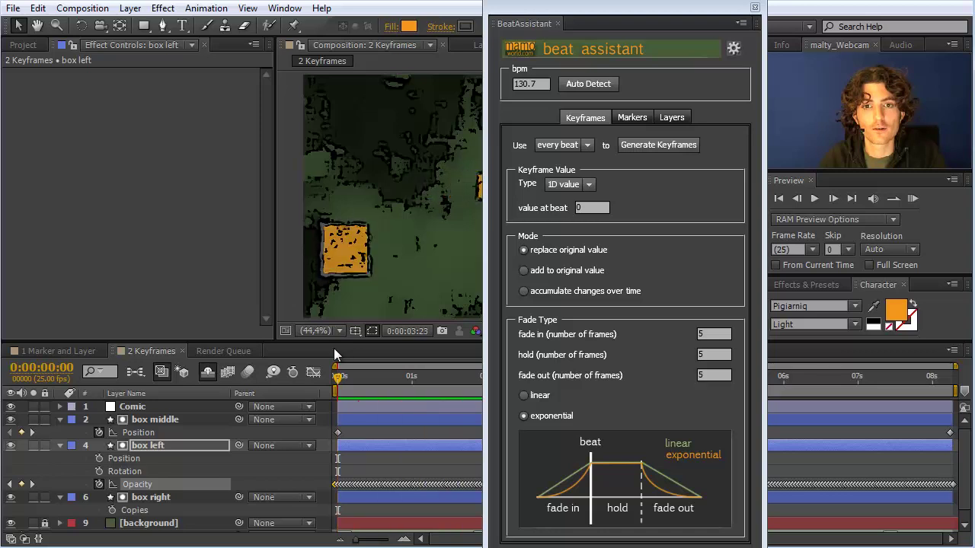
Set the fade in and fade out lengths to 0 frames, keeping the hold at 5 frames
{"action": "left_click", "coordinate": [642, 45]}
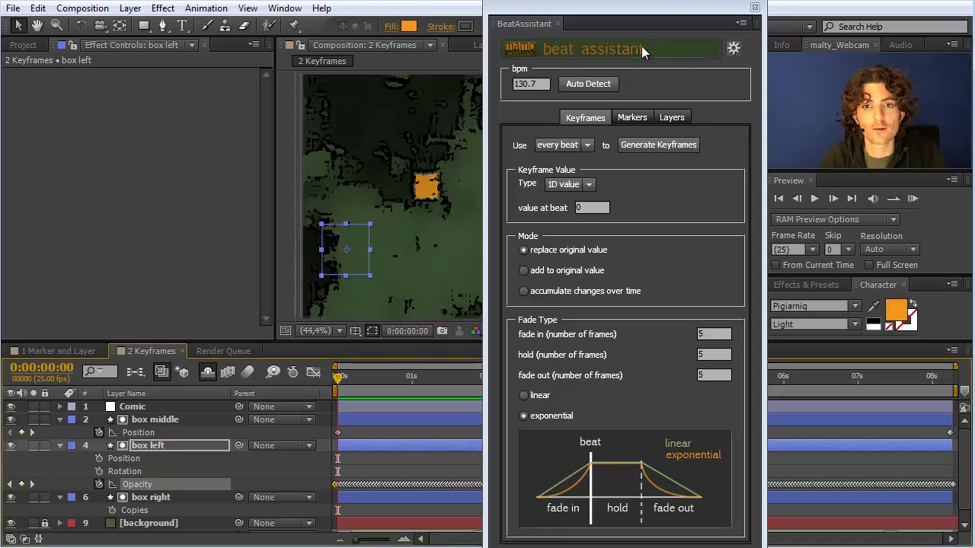
{"action": "left_click_drag", "start_coordinate": [642, 14], "coordinate": [14, 26]}
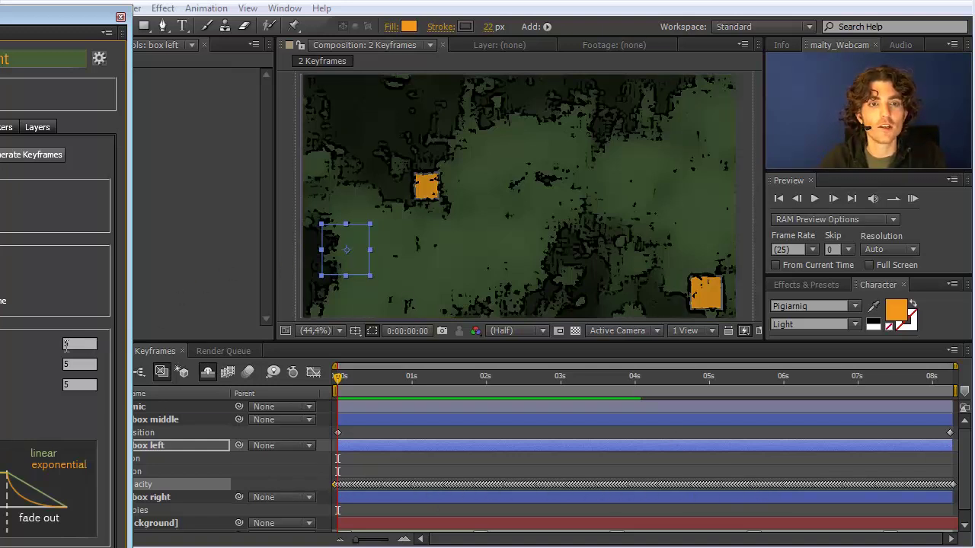
{"action": "left_click_drag", "start_coordinate": [41, 7], "coordinate": [194, 15]}
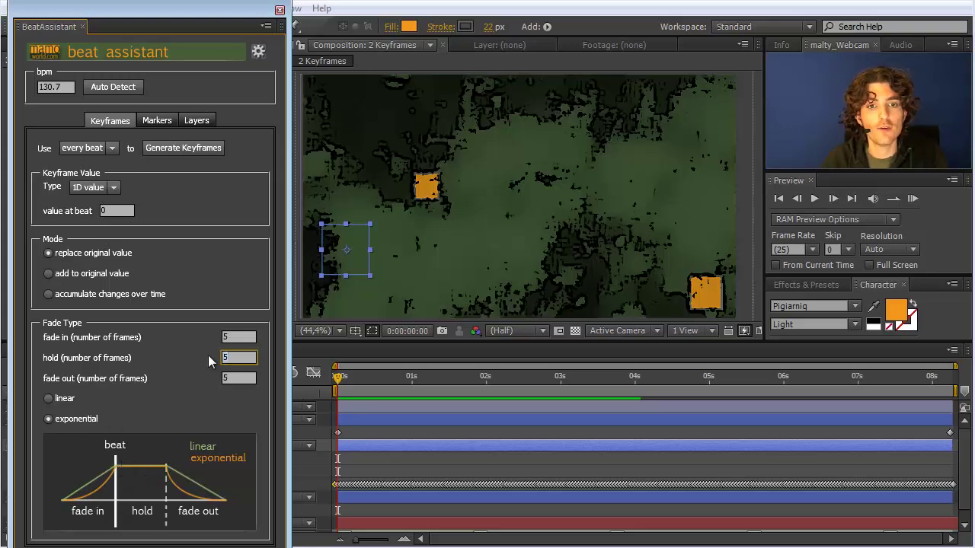
{"action": "left_click_drag", "start_coordinate": [47, 358], "coordinate": [126, 359]}
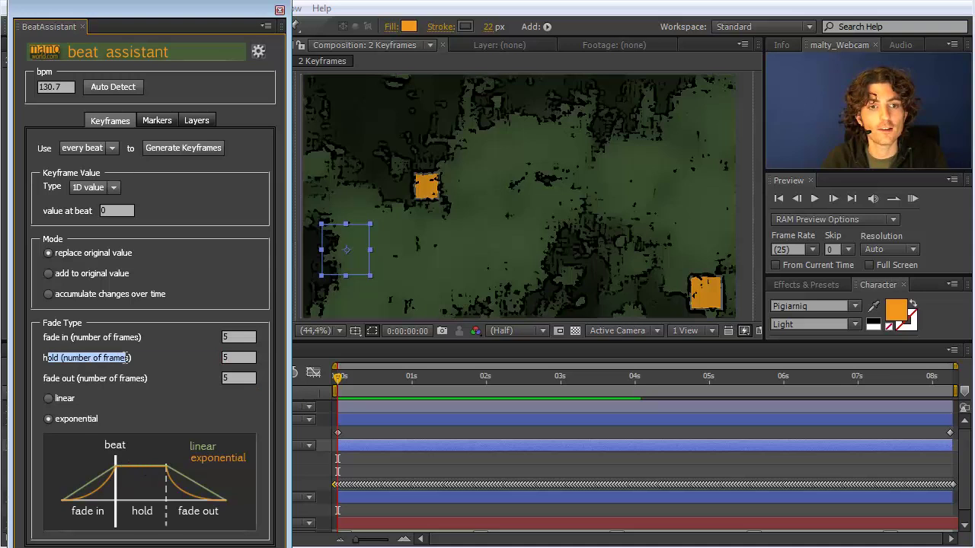
{"action": "left_click", "coordinate": [229, 378]}
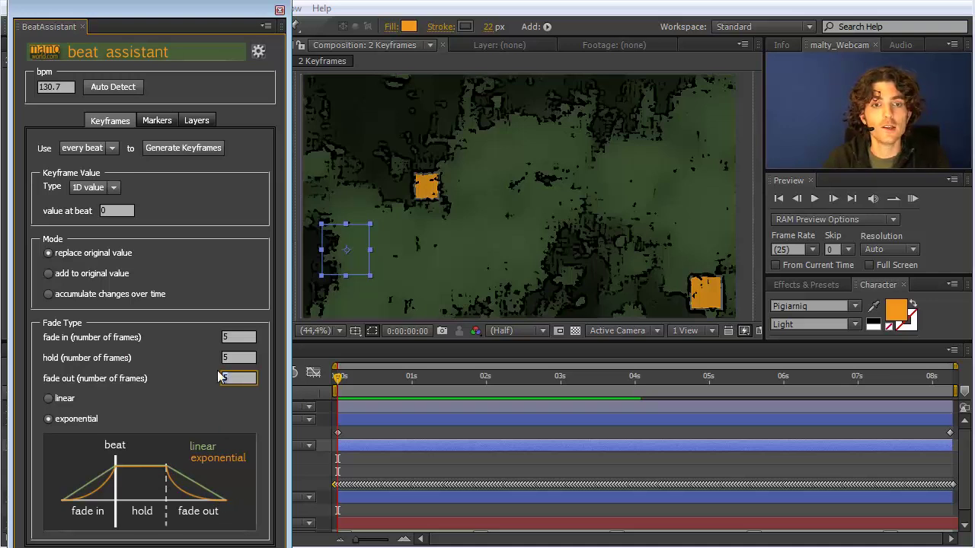
{"action": "left_click", "coordinate": [234, 338]}
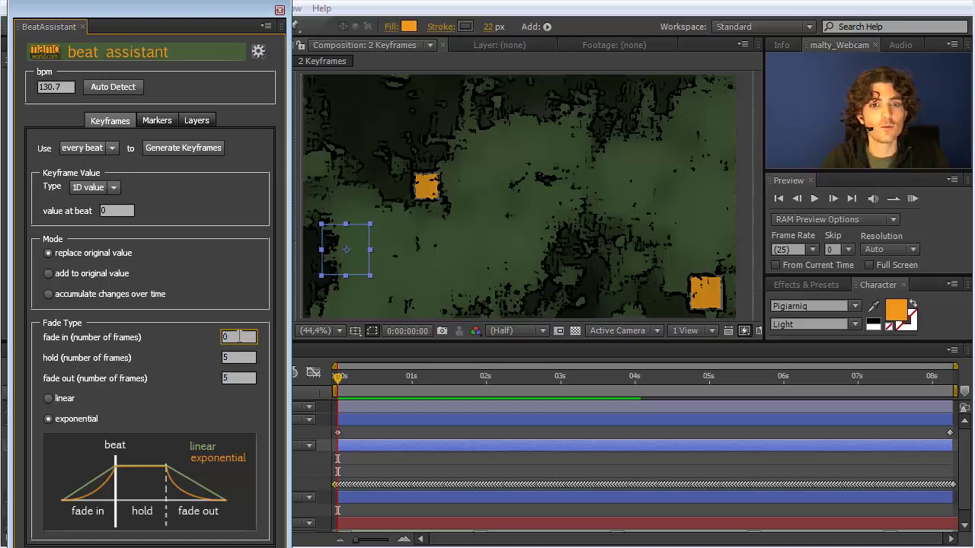
{"action": "left_click", "coordinate": [236, 358]}
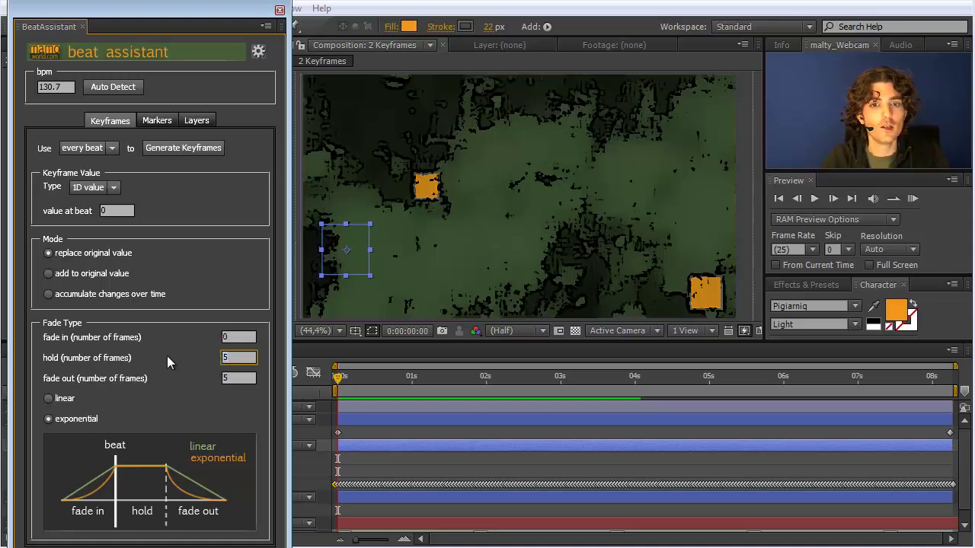
{"action": "left_click", "coordinate": [233, 378]}
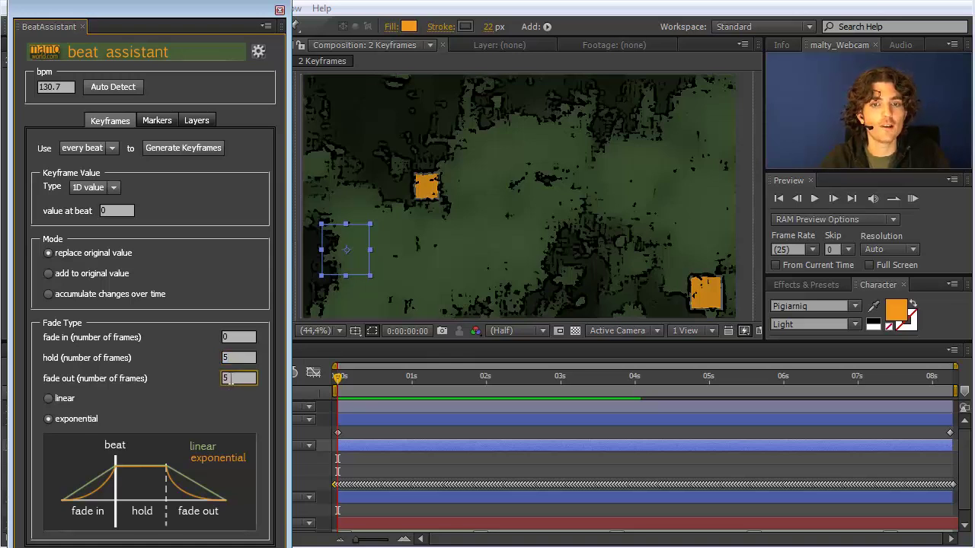
{"action": "type", "text": "0"}
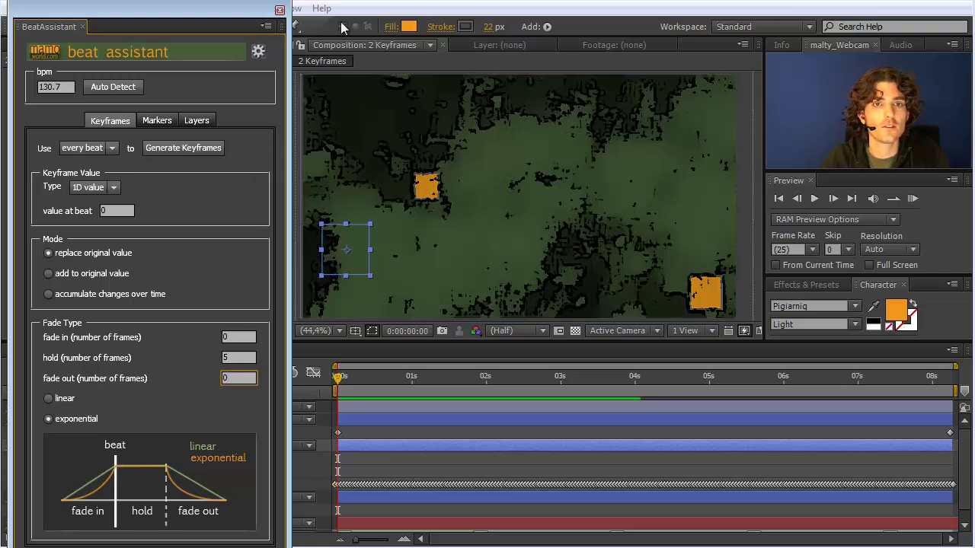
Undo the Opacity keyframes generated on the box left layer
{"action": "left_click_drag", "start_coordinate": [244, 9], "coordinate": [596, 5]}
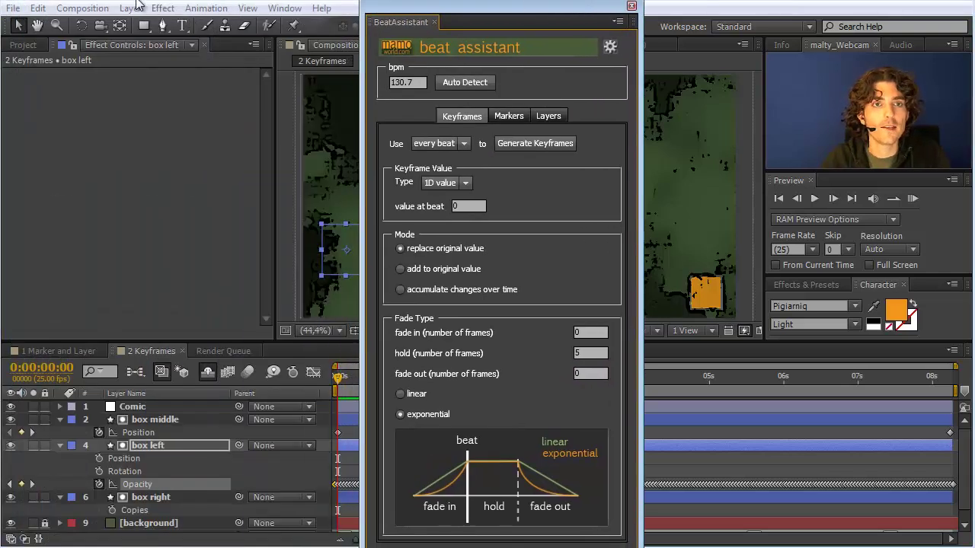
{"action": "left_click", "coordinate": [38, 8]}
{"action": "left_click", "coordinate": [55, 17]}
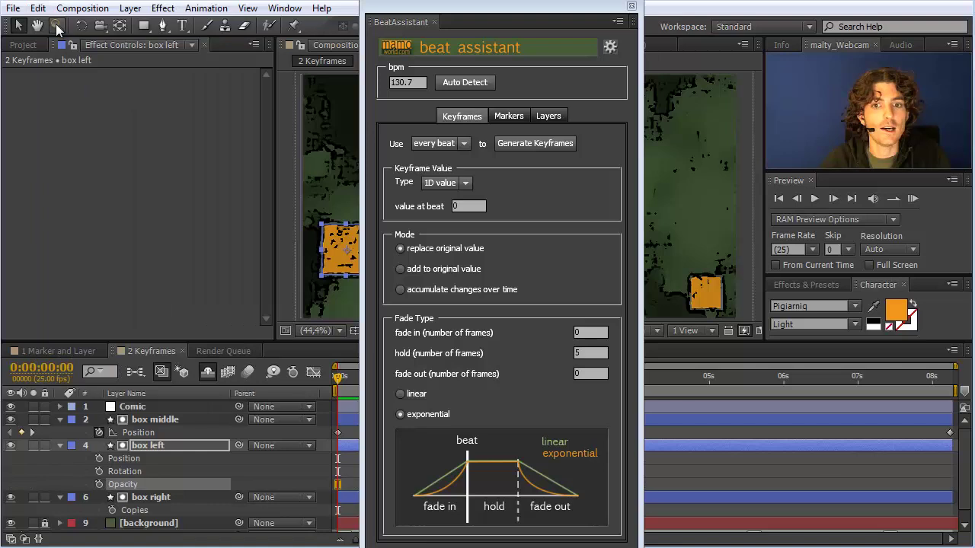
Try generating box left's Opacity keyframes on every beat with value 0, a 5-frame hold and no fades, and preview the animation
{"action": "left_click", "coordinate": [122, 481]}
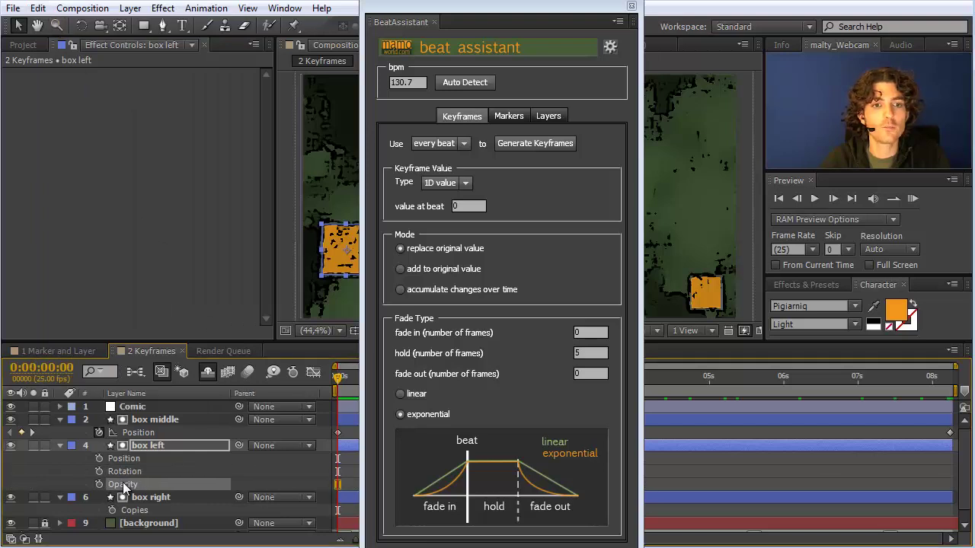
{"action": "left_click", "coordinate": [526, 144]}
{"action": "left_click_drag", "start_coordinate": [487, 9], "coordinate": [33, 13]}
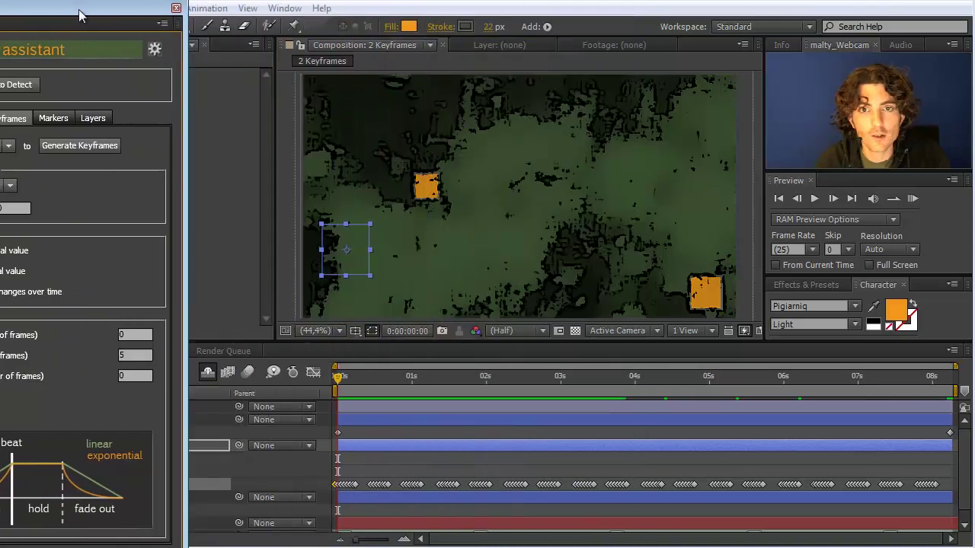
{"action": "left_click_drag", "start_coordinate": [338, 378], "coordinate": [430, 383]}
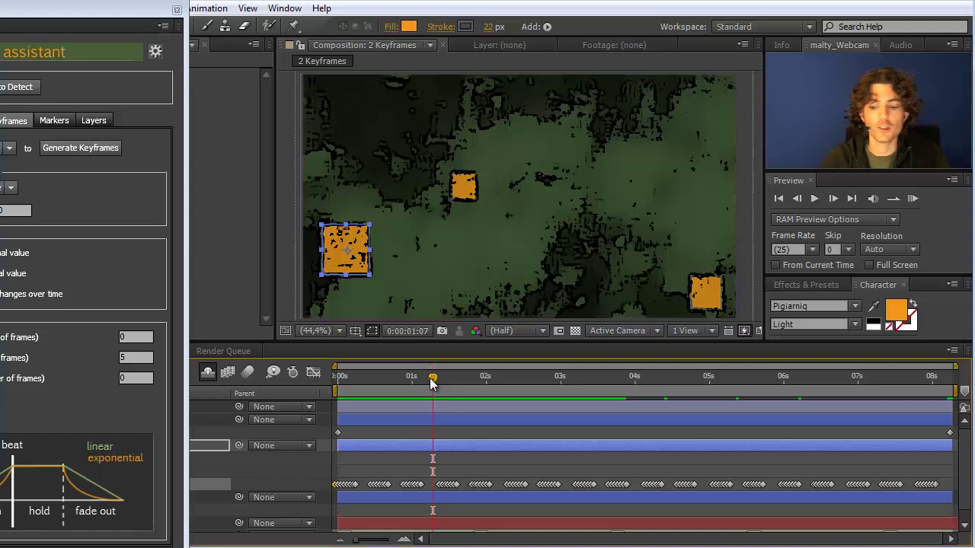
{"action": "key", "text": "space"}
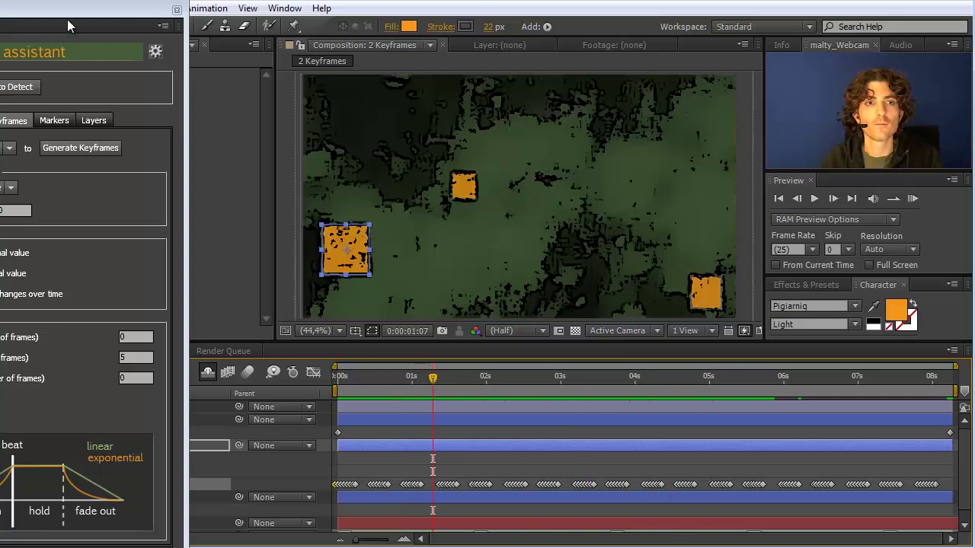
{"action": "key", "text": "space"}
Try generating box left's Rotation keyframes on every beat, replacing the original value with 45 and holding 5 frames, and preview the animation
{"action": "left_click_drag", "start_coordinate": [141, 24], "coordinate": [271, 20]}
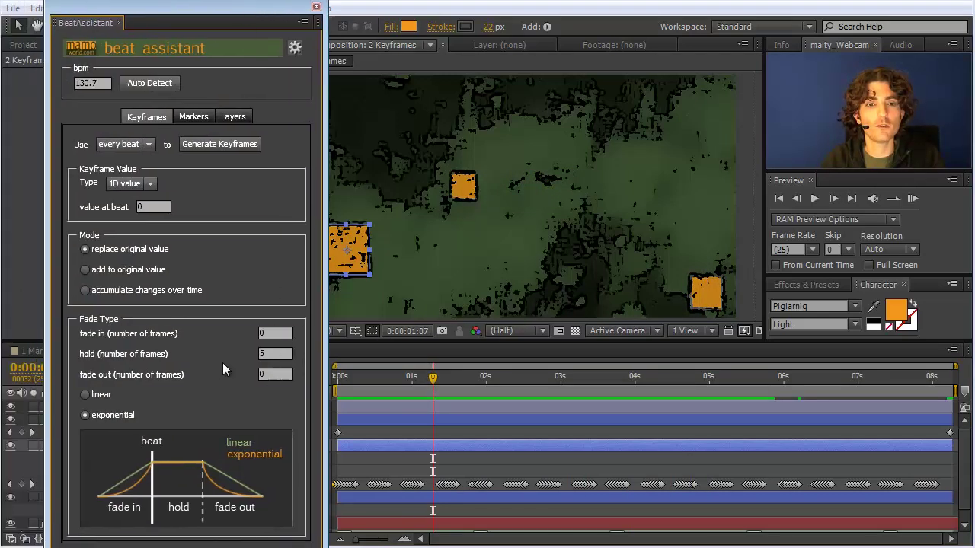
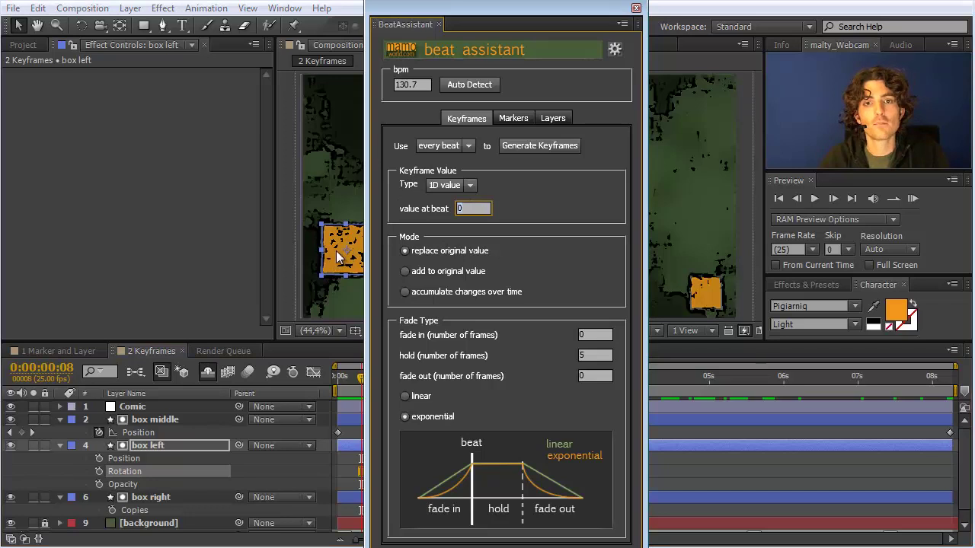
{"action": "type", "text": "45"}
{"action": "left_click_drag", "start_coordinate": [503, 14], "coordinate": [702, 7]}
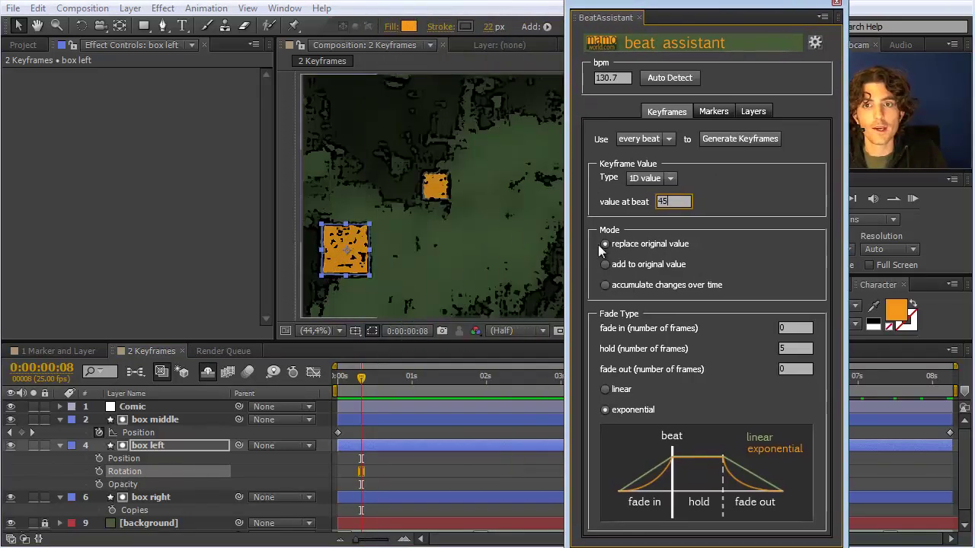
{"action": "left_click", "coordinate": [727, 142]}
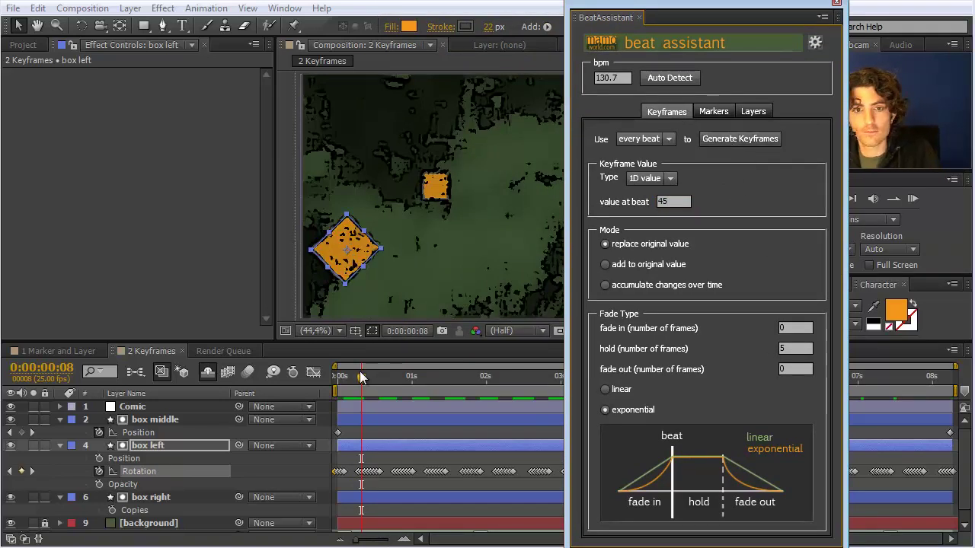
{"action": "left_click_drag", "start_coordinate": [367, 376], "coordinate": [316, 376]}
{"action": "key", "text": "space"}
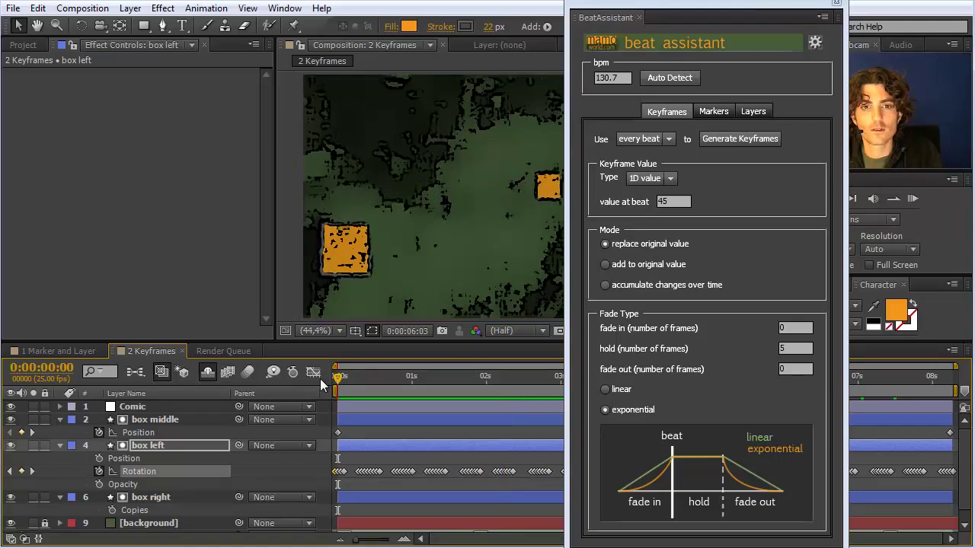
{"action": "key", "text": "space"}
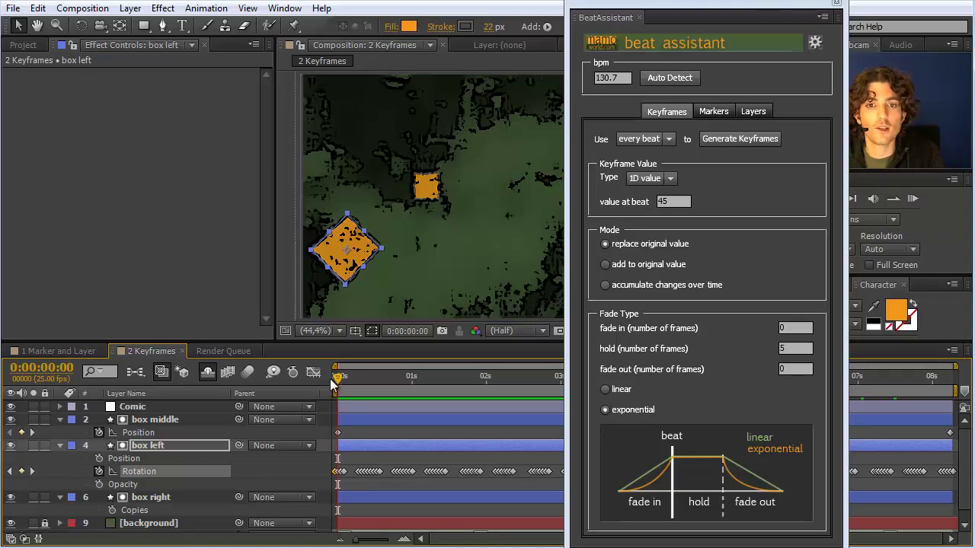
{"action": "mouse_move", "coordinate": [337, 384]}
{"action": "left_mouse_down"}
{"action": "mouse_move", "coordinate": [354, 384]}
{"action": "mouse_move", "coordinate": [337, 385]}
{"action": "left_mouse_up"}
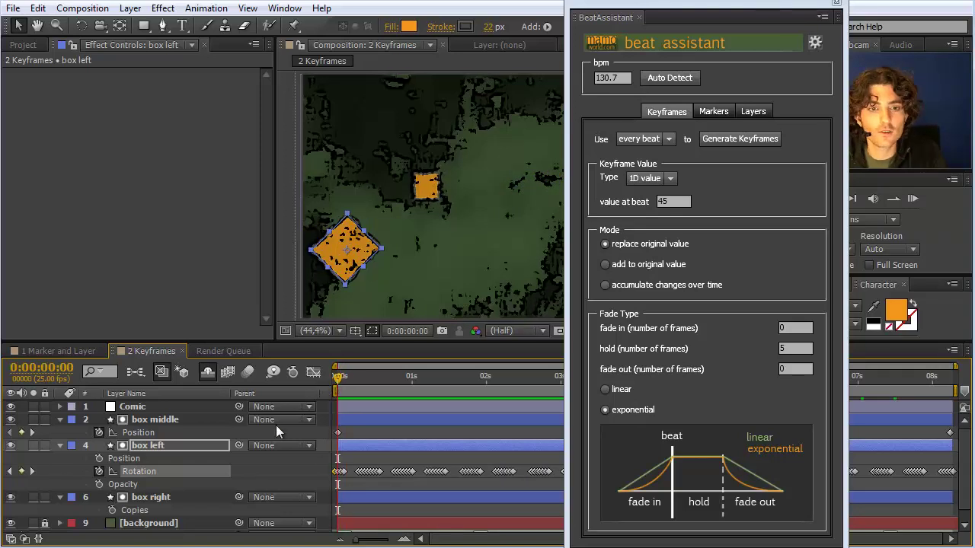
Show the layers' blend mode and track matte columns, and undo the Rotation keyframes generated on box left
{"action": "left_click", "coordinate": [25, 539]}
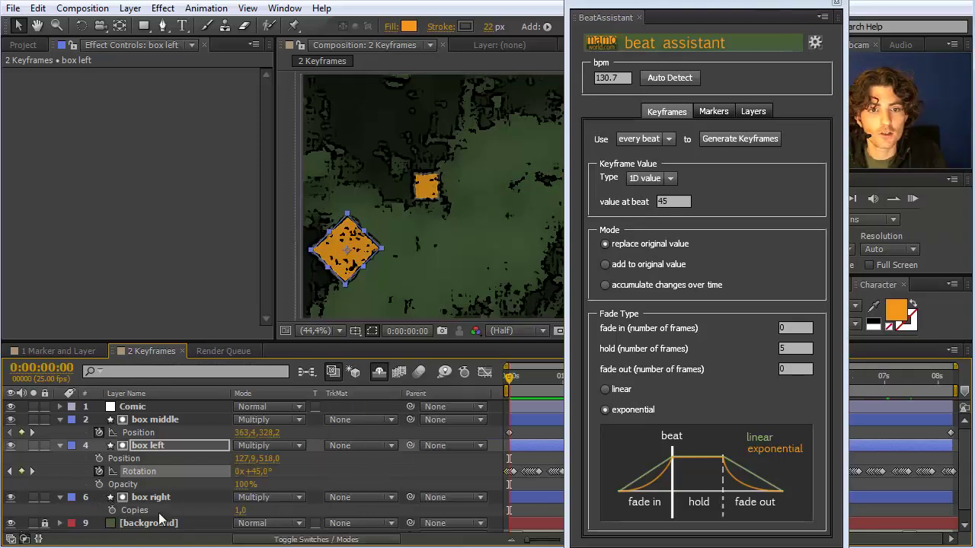
{"action": "left_click_drag", "start_coordinate": [502, 380], "coordinate": [473, 386]}
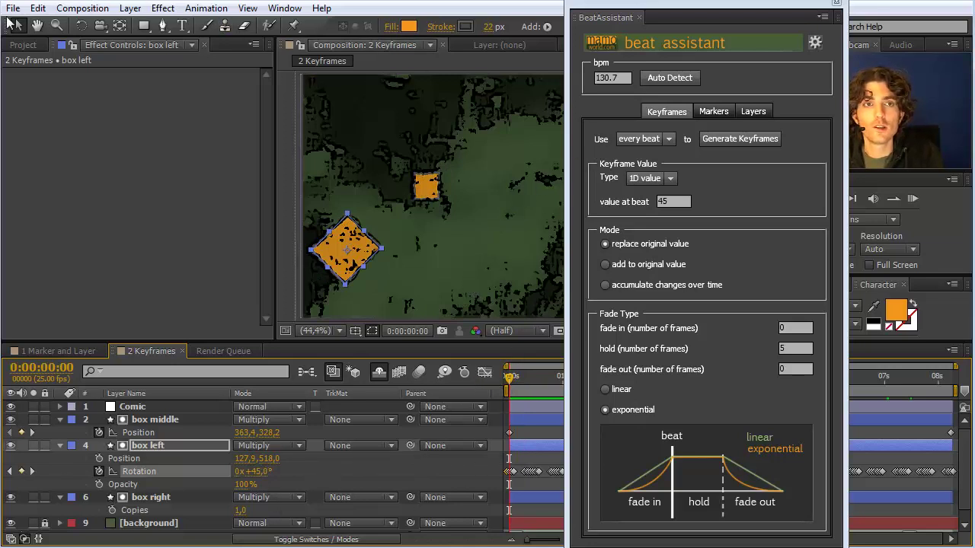
{"action": "left_click", "coordinate": [38, 8]}
{"action": "left_click", "coordinate": [55, 24]}
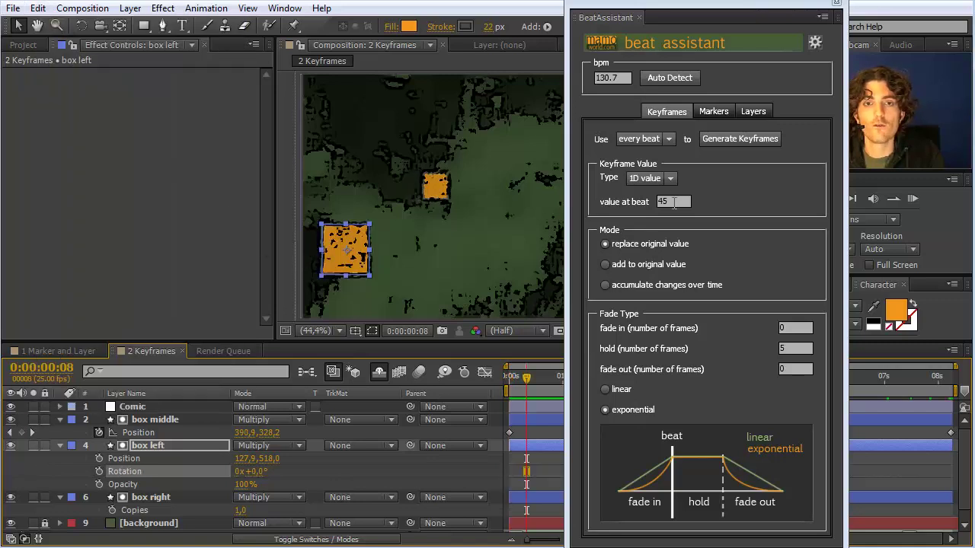
Set the value at beat to 20 and the keyframe mode to accumulate changes over time
{"action": "left_click", "coordinate": [674, 203]}
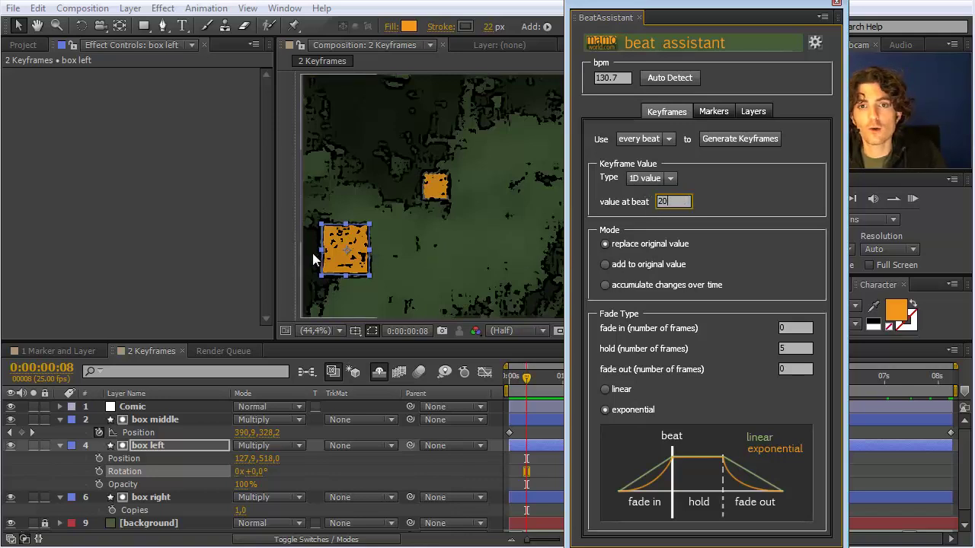
{"action": "left_click_drag", "start_coordinate": [677, 11], "coordinate": [629, 10]}
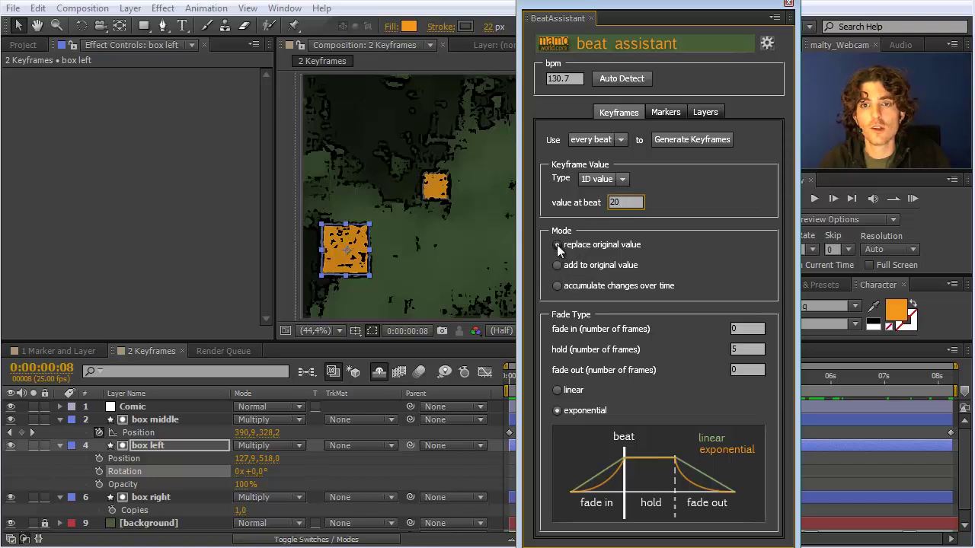
{"action": "left_click", "coordinate": [557, 266]}
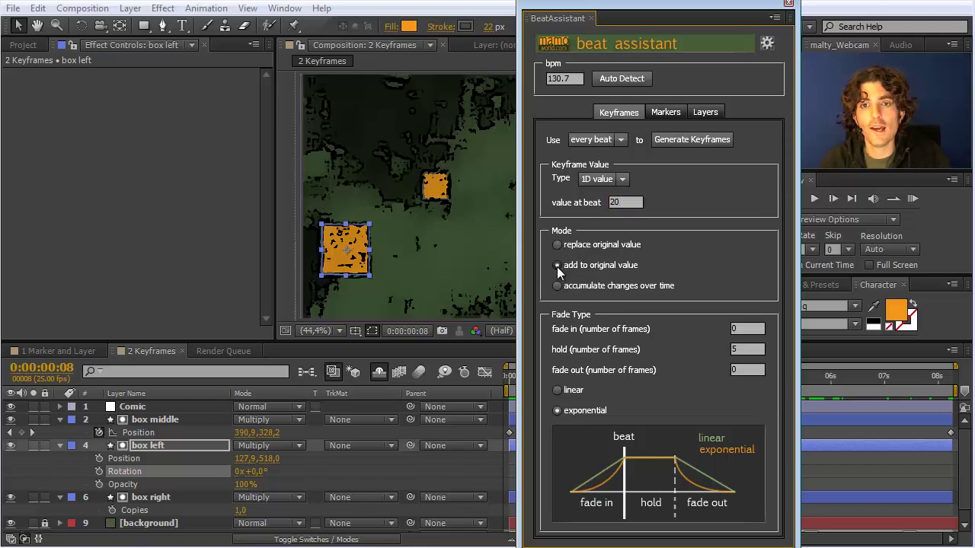
{"action": "left_click", "coordinate": [556, 286]}
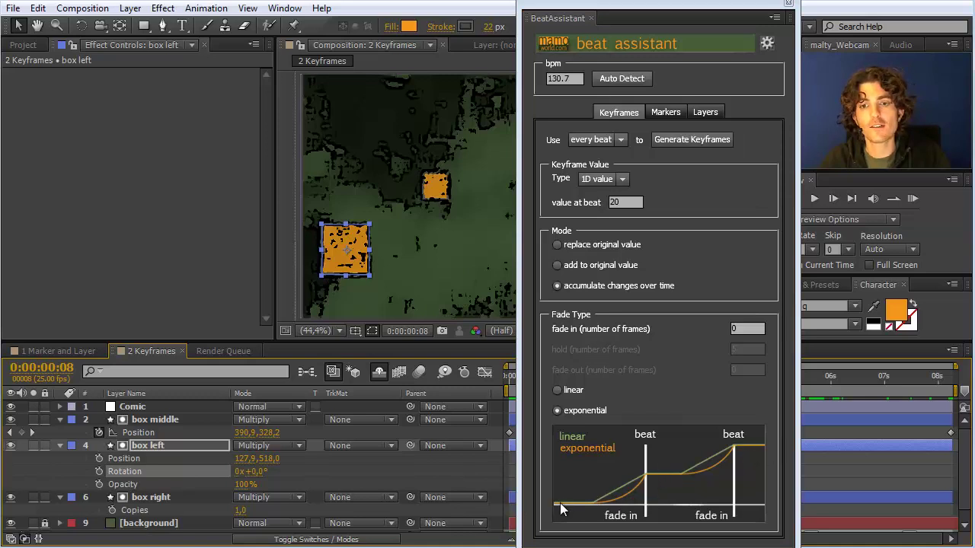
Try generating accumulating Rotation keyframes for box left on every beat with value 20 and no fade in, and preview the animation
{"action": "left_click", "coordinate": [705, 139]}
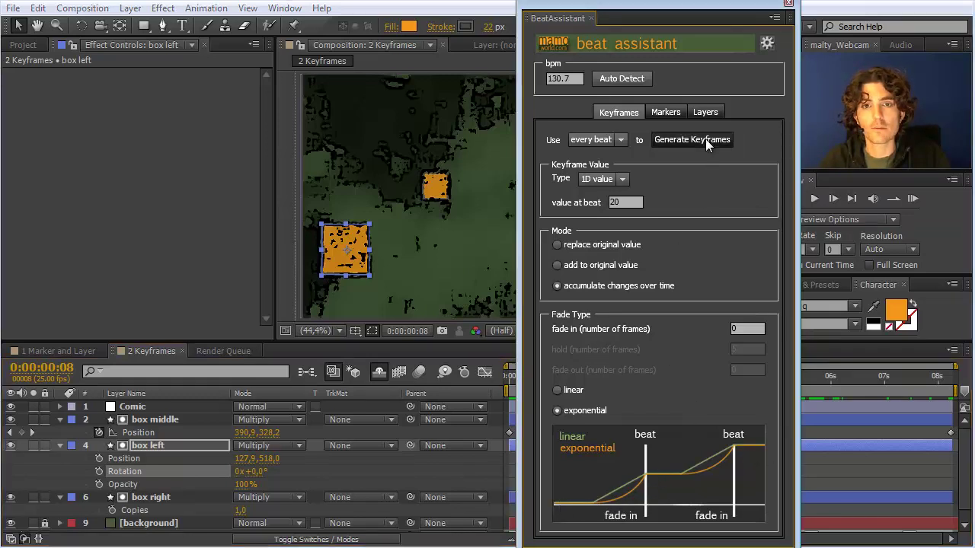
{"action": "left_click_drag", "start_coordinate": [655, 5], "coordinate": [121, 9]}
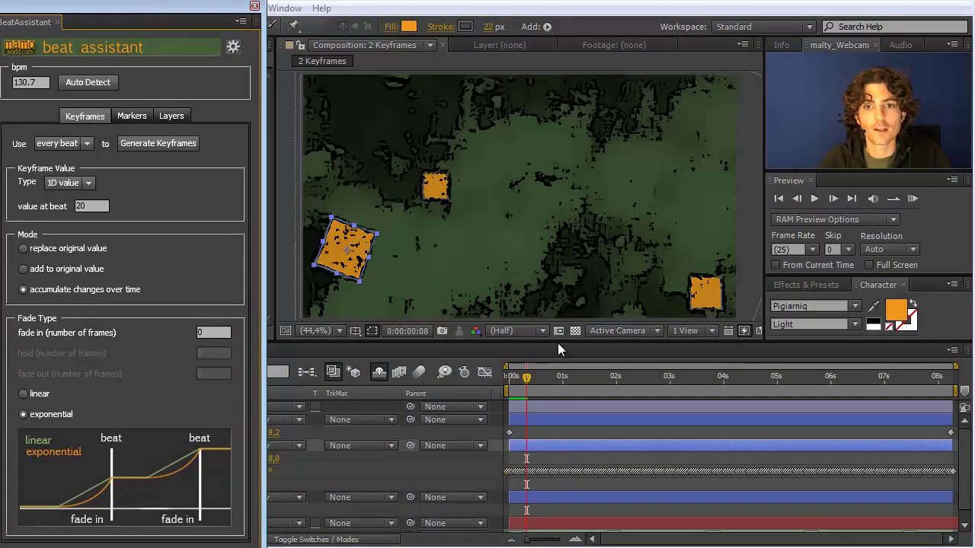
{"action": "key", "text": "KP_0"}
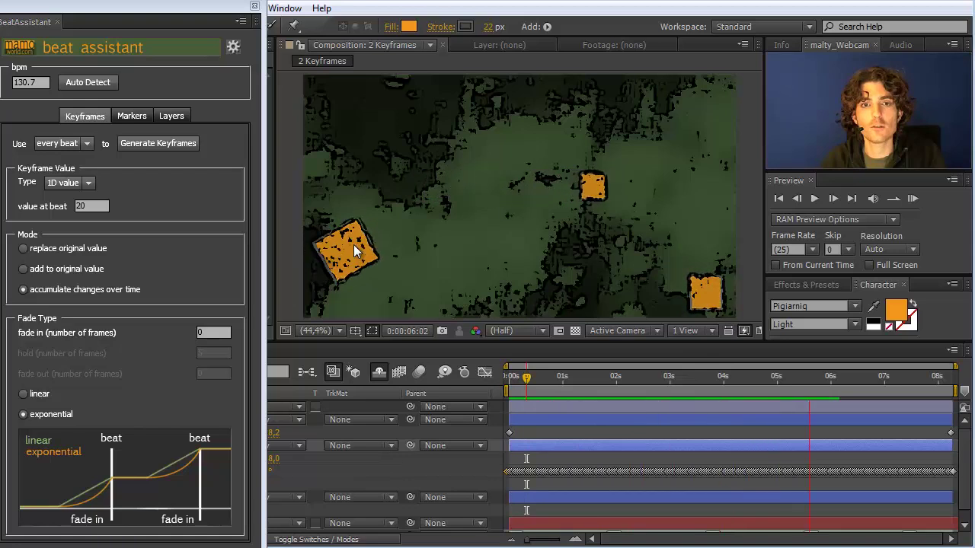
{"action": "left_click", "coordinate": [354, 251]}
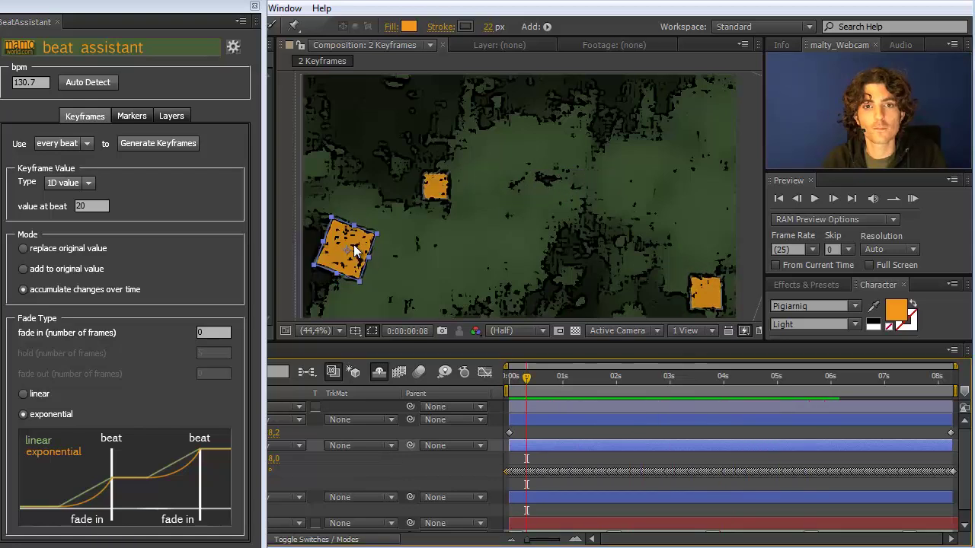
Set the fade in length for the accumulating keyframes to 5 frames
{"action": "left_click", "coordinate": [204, 334]}
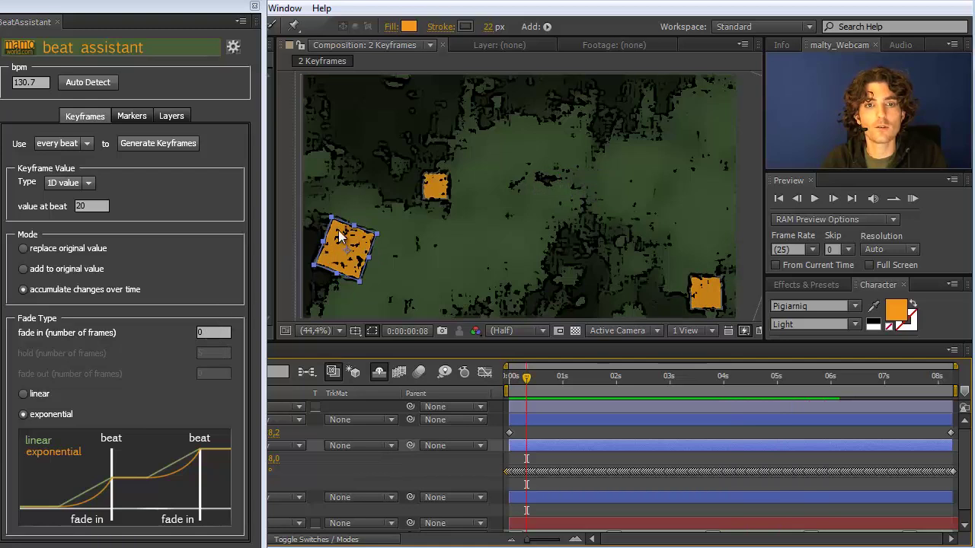
{"action": "left_click", "coordinate": [215, 334]}
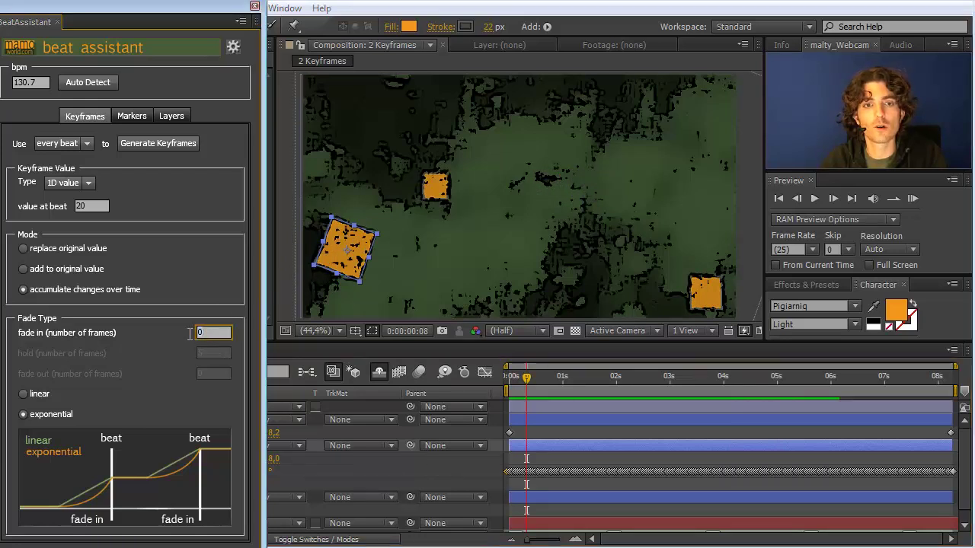
{"action": "type", "text": "5"}
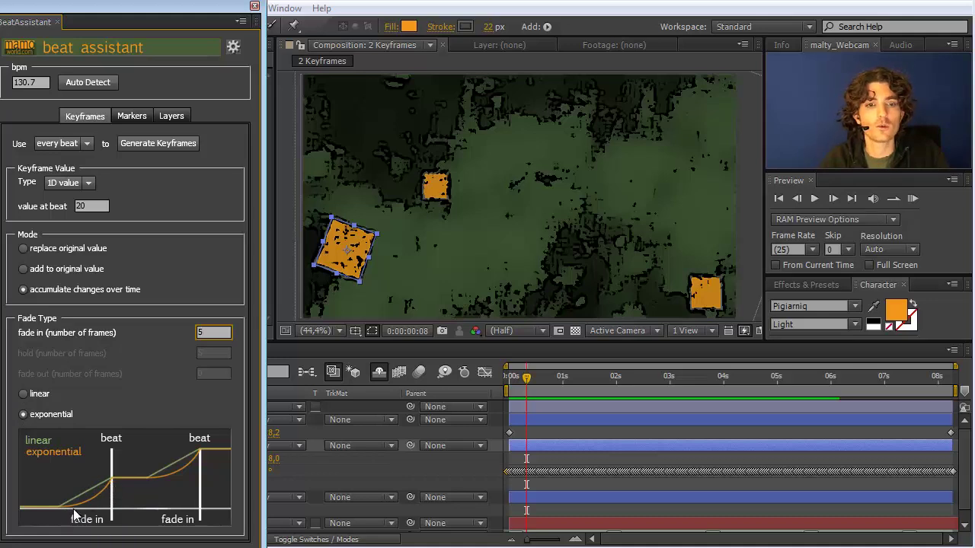
Undo the accumulating Rotation keyframes generated on box left without a fade in
{"action": "left_click", "coordinate": [424, 6]}
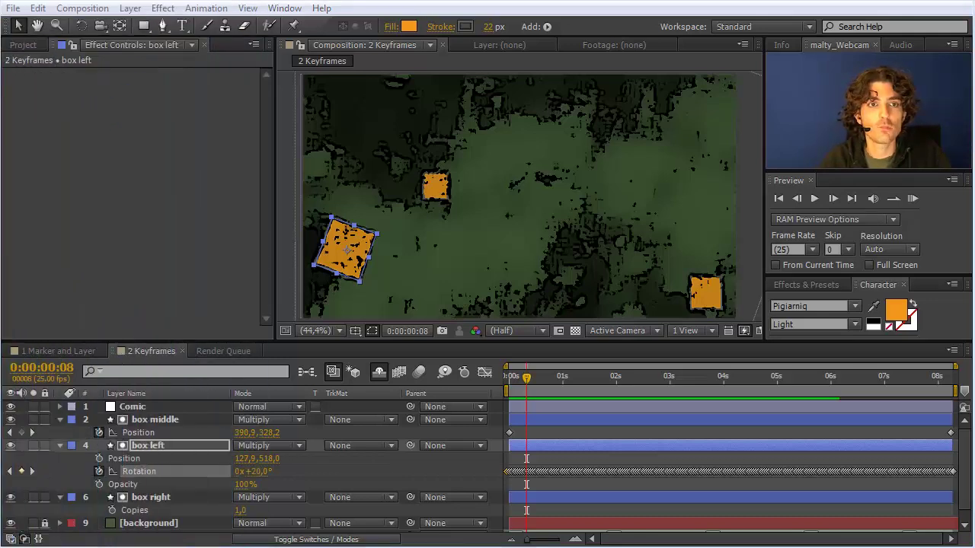
{"action": "left_click", "coordinate": [38, 8]}
{"action": "left_click", "coordinate": [76, 25]}
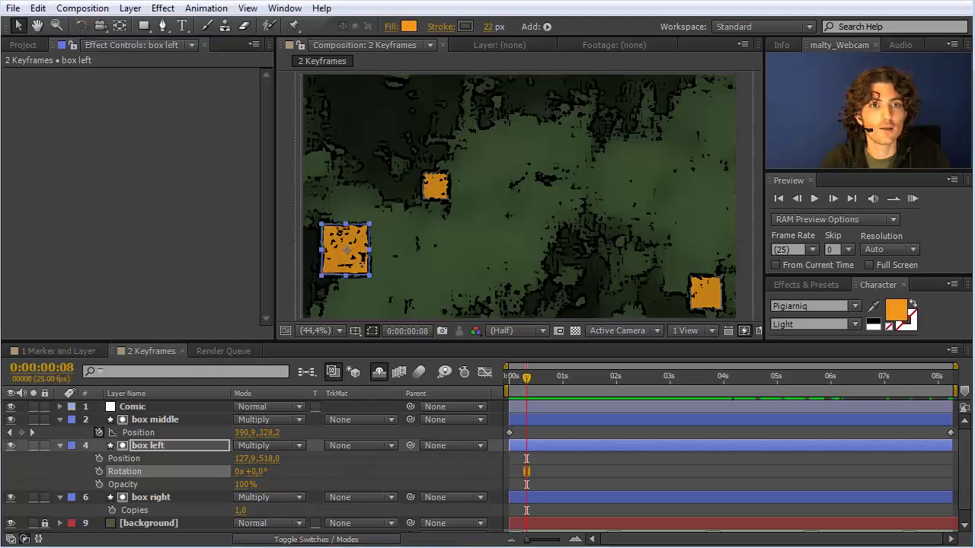
Try generating box left's accumulating Rotation keyframes with value 20 and a 5-frame exponential fade in, and preview the animation
{"action": "key", "text": "alt+Tab"}
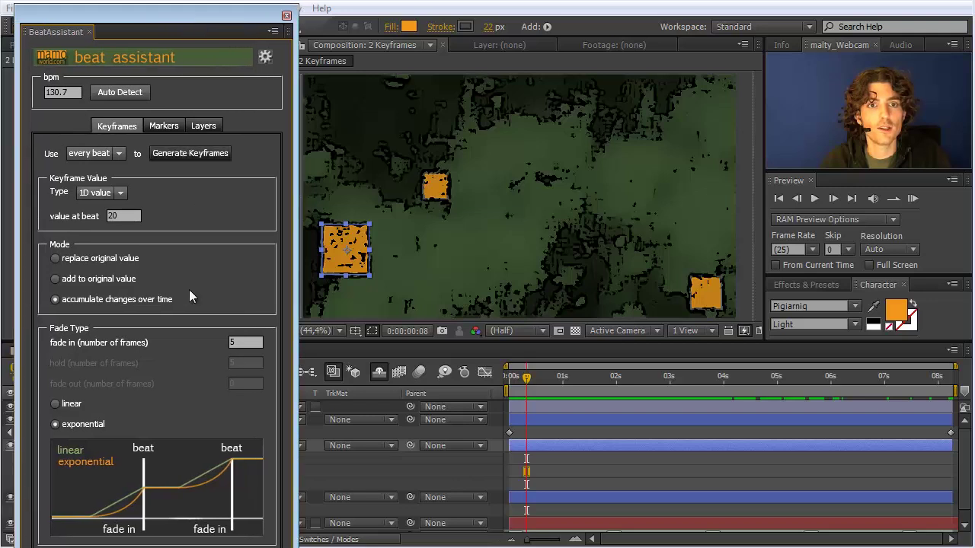
{"action": "left_click", "coordinate": [163, 153]}
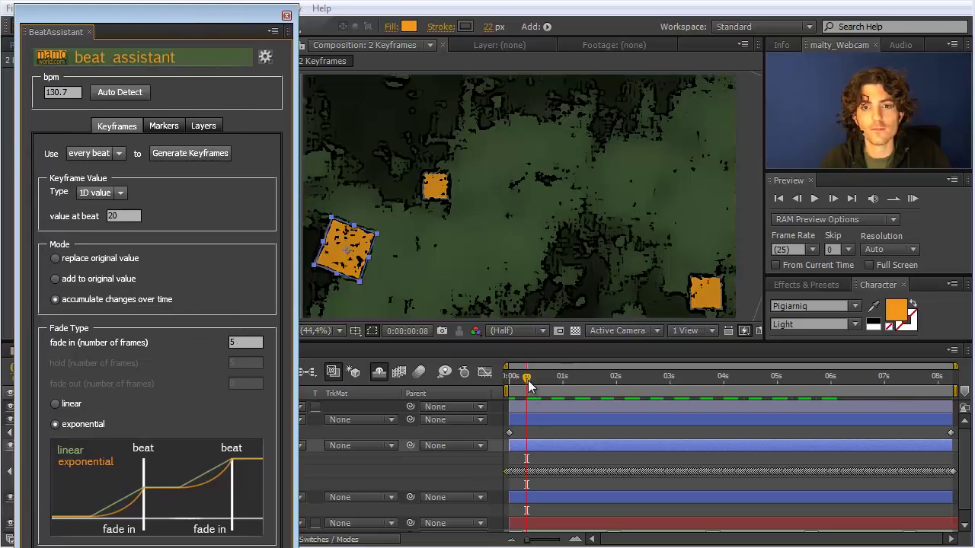
{"action": "left_click_drag", "start_coordinate": [527, 377], "coordinate": [475, 378]}
{"action": "key", "text": "space"}
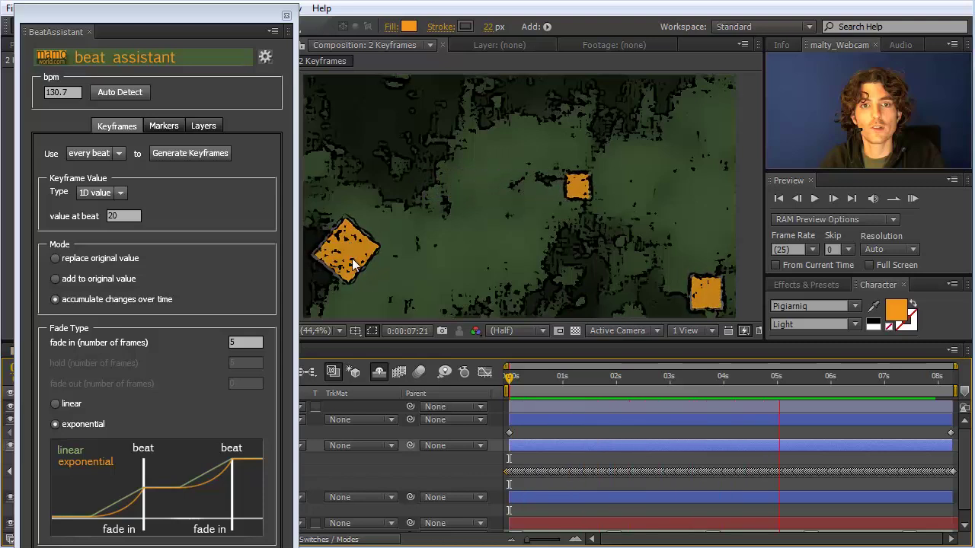
{"action": "key", "text": "space"}
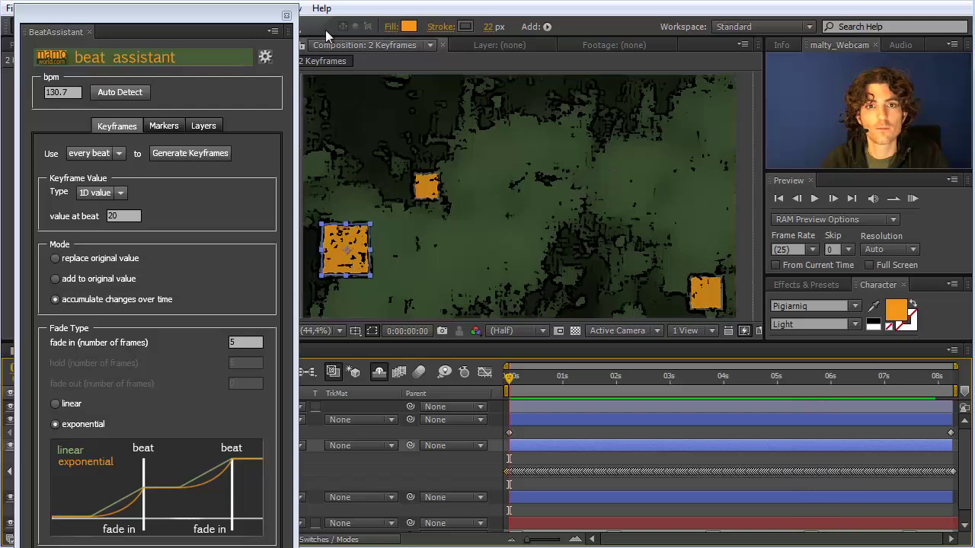
Close the Beat Assistant window and undo box left's Rotation keyframes generated with the 5-frame fade in
{"action": "left_click", "coordinate": [286, 15]}
{"action": "left_click", "coordinate": [38, 8]}
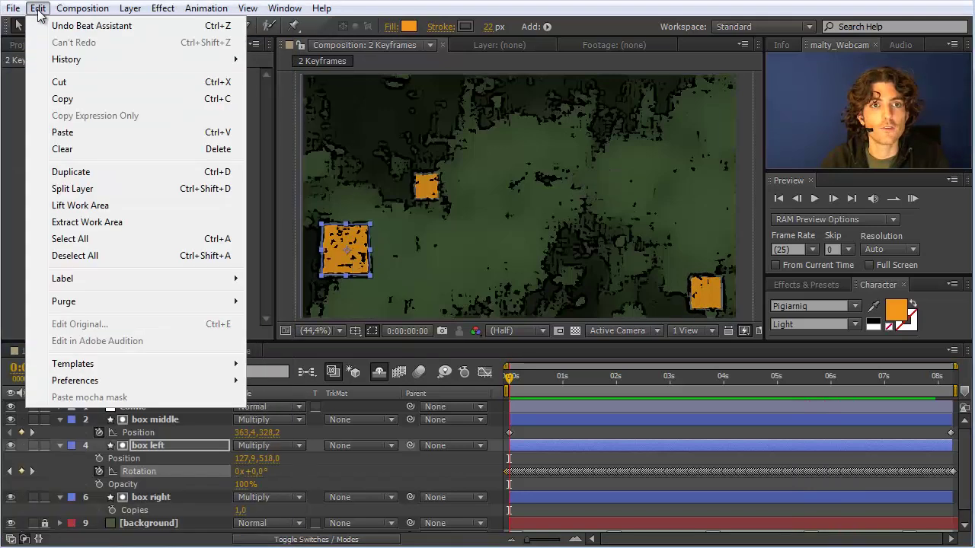
{"action": "left_click", "coordinate": [61, 25]}
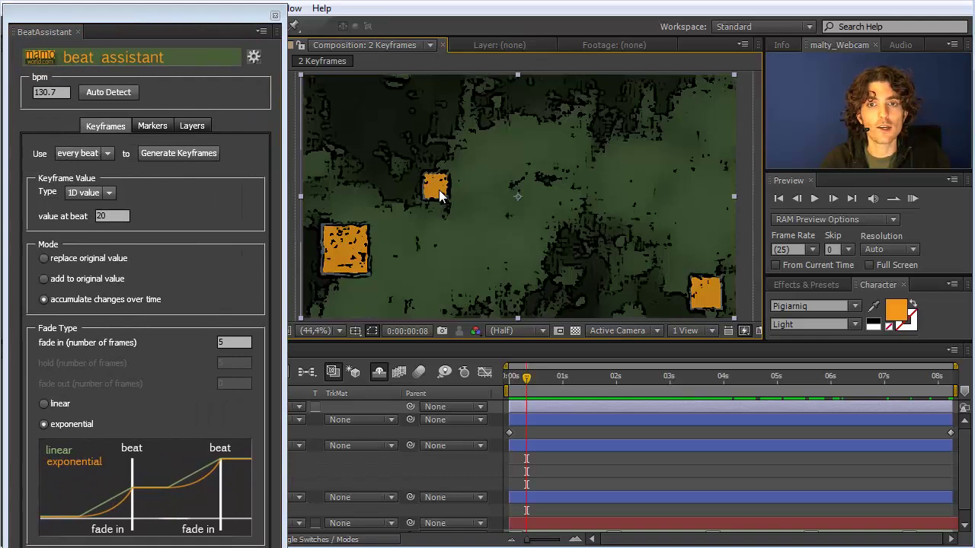
Add a Position keyframe to box middle at 0:00:02:14 by moving the box to about 683, 508, bending its motion path downward
{"action": "left_click_drag", "start_coordinate": [200, 22], "coordinate": [887, 29]}
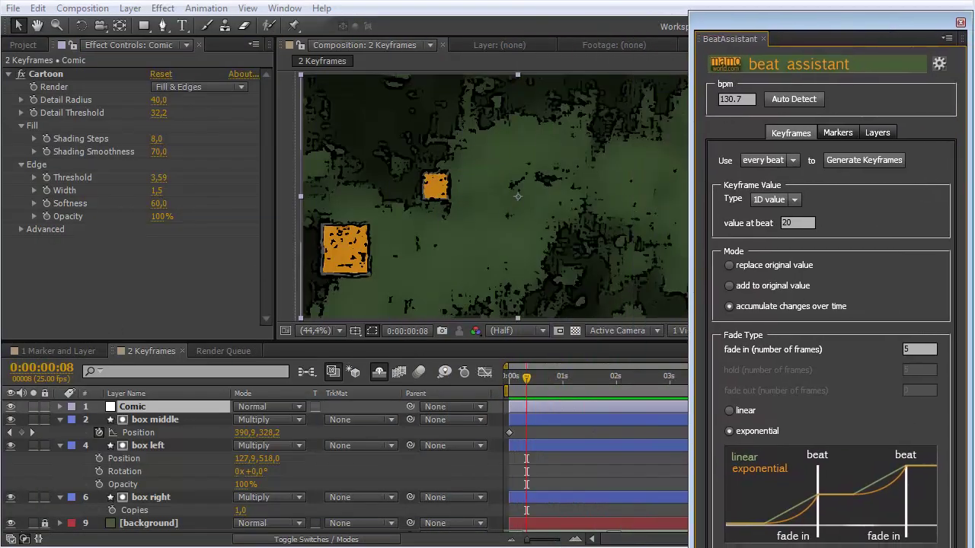
{"action": "left_click", "coordinate": [153, 419]}
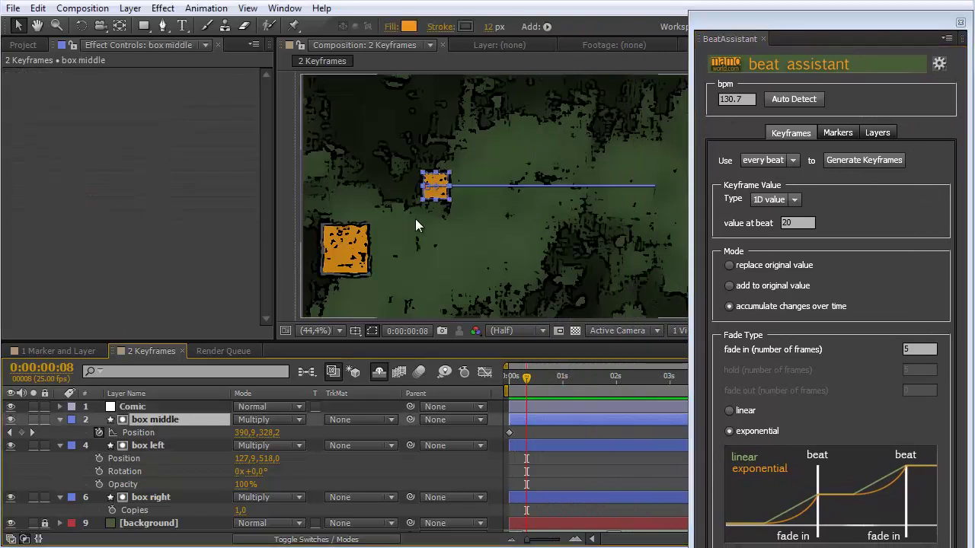
{"action": "left_click_drag", "start_coordinate": [531, 388], "coordinate": [646, 389]}
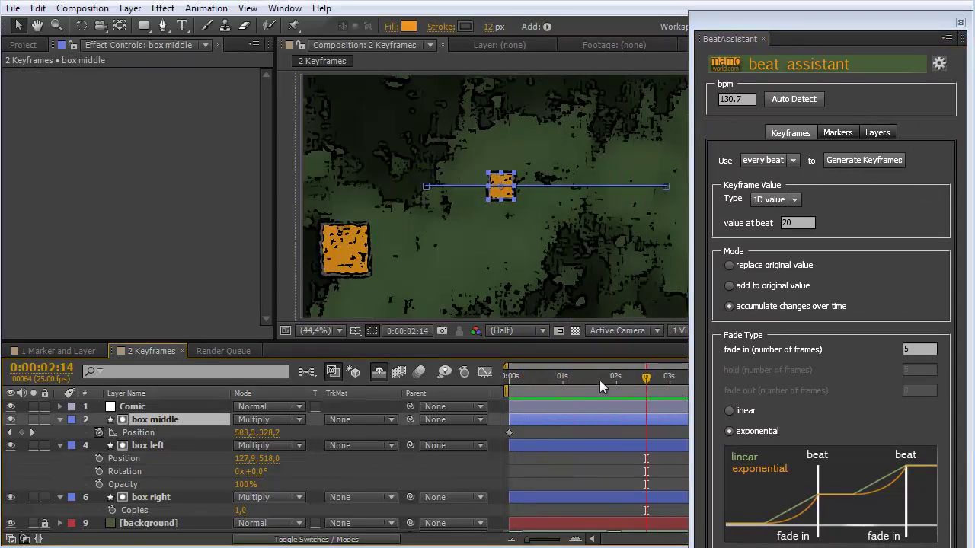
{"action": "scroll", "coordinate": [526, 224], "scroll_direction": "down", "scroll_amount": 2}
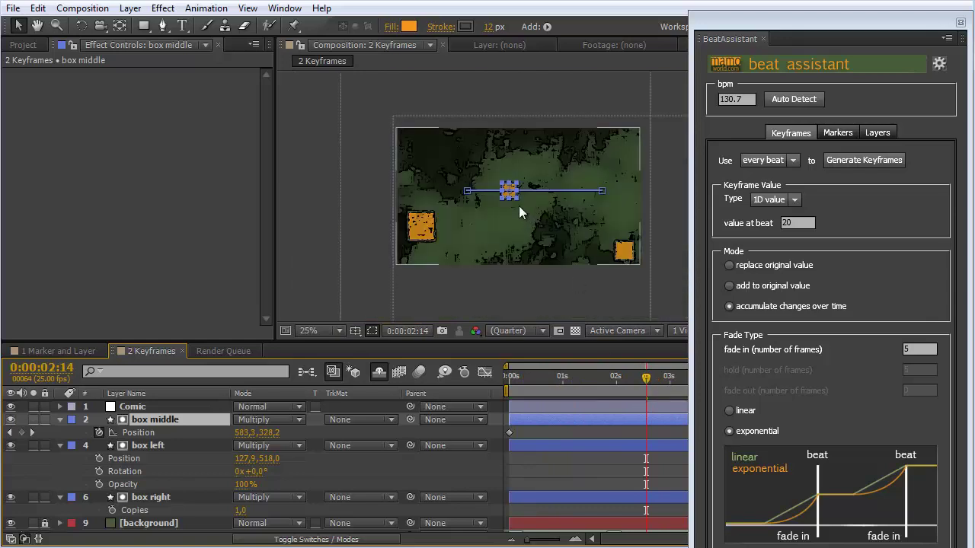
{"action": "left_click_drag", "start_coordinate": [509, 191], "coordinate": [528, 224]}
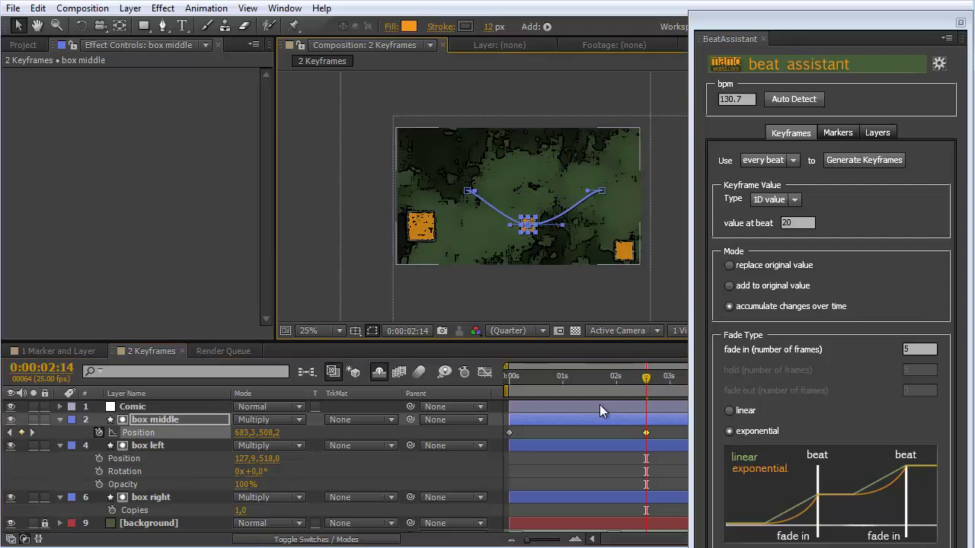
{"action": "left_click_drag", "start_coordinate": [799, 29], "coordinate": [85, 29]}
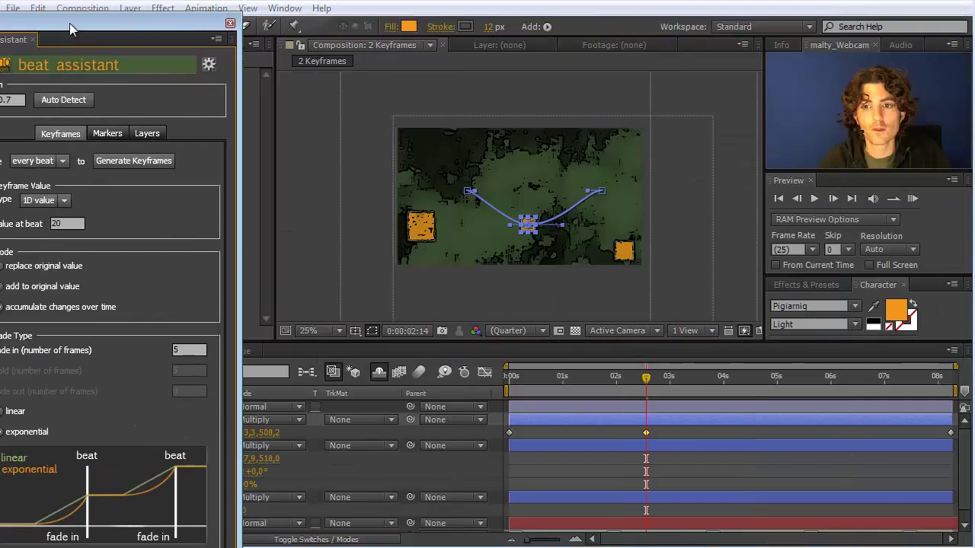
Return to the composition start and set the beat keyframe value to 2D 0, -100 in add to original value mode
{"action": "left_click_drag", "start_coordinate": [639, 378], "coordinate": [513, 379]}
{"action": "key", "text": "Home"}
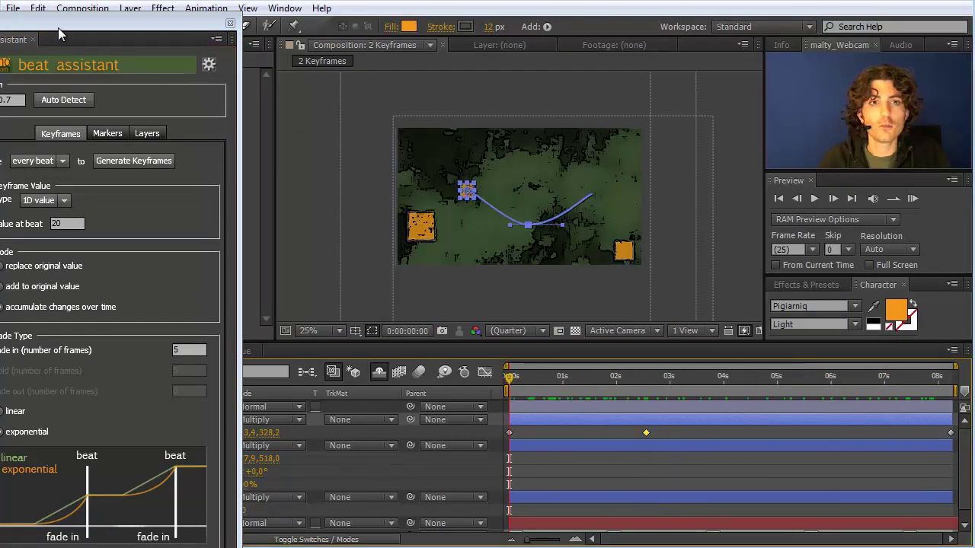
{"action": "left_click_drag", "start_coordinate": [58, 27], "coordinate": [119, 2]}
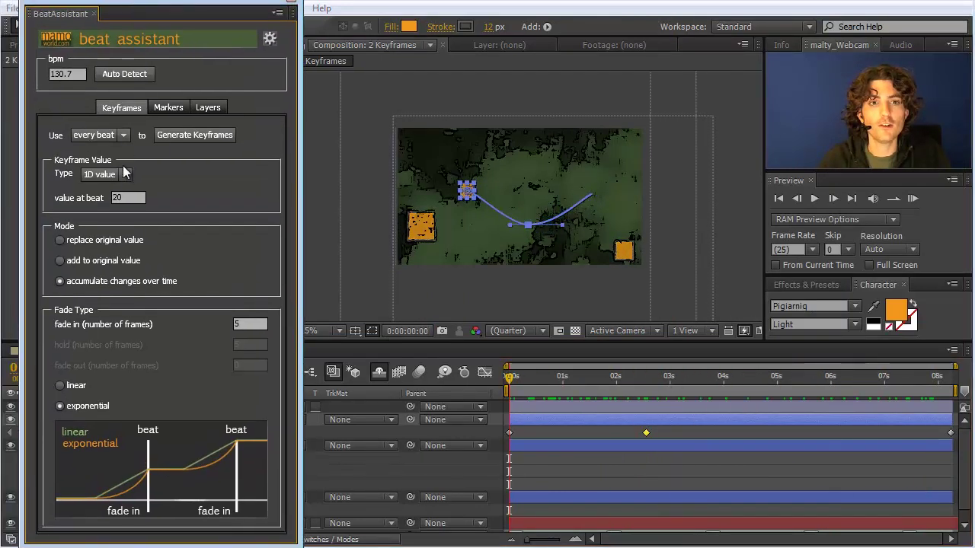
{"action": "left_click", "coordinate": [126, 174]}
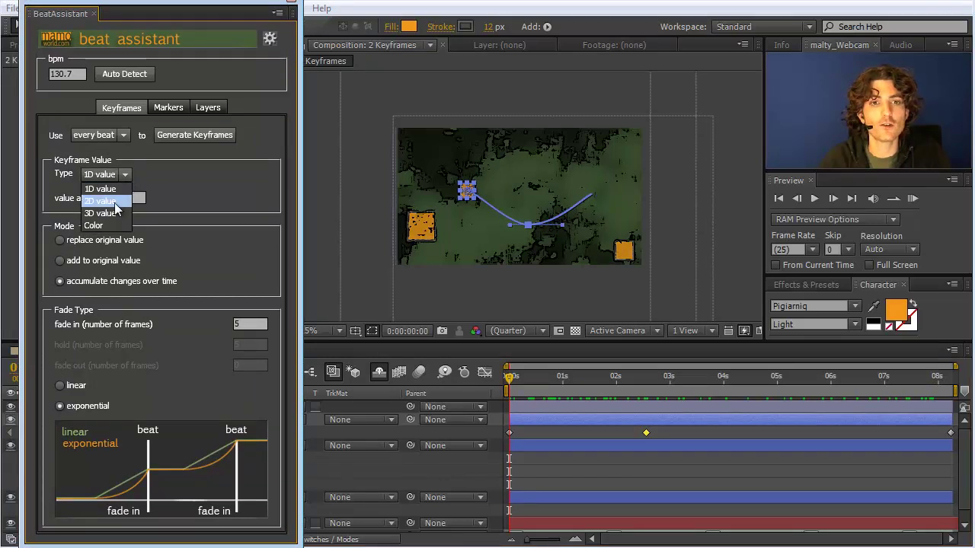
{"action": "left_click", "coordinate": [115, 204]}
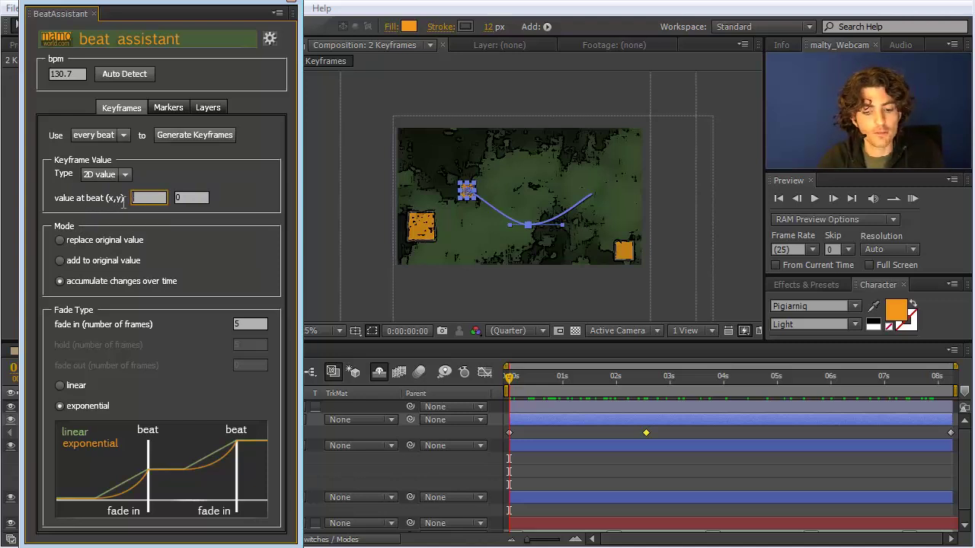
{"action": "key", "text": "Tab"}
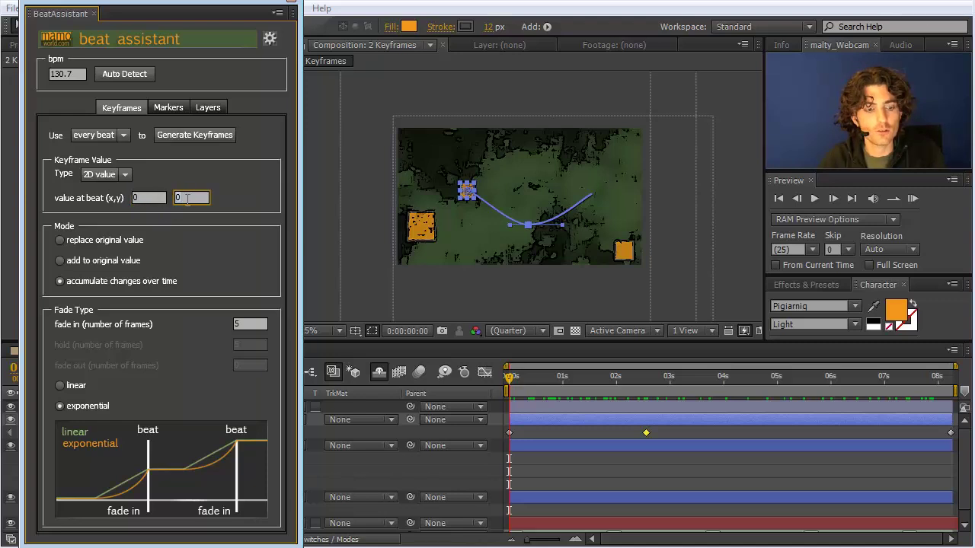
{"action": "type", "text": "-100"}
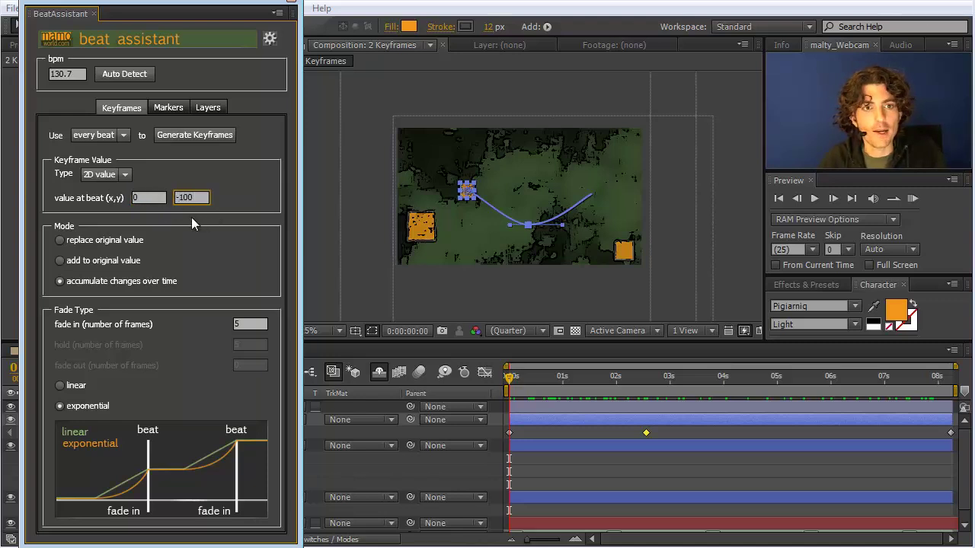
{"action": "left_click", "coordinate": [61, 261]}
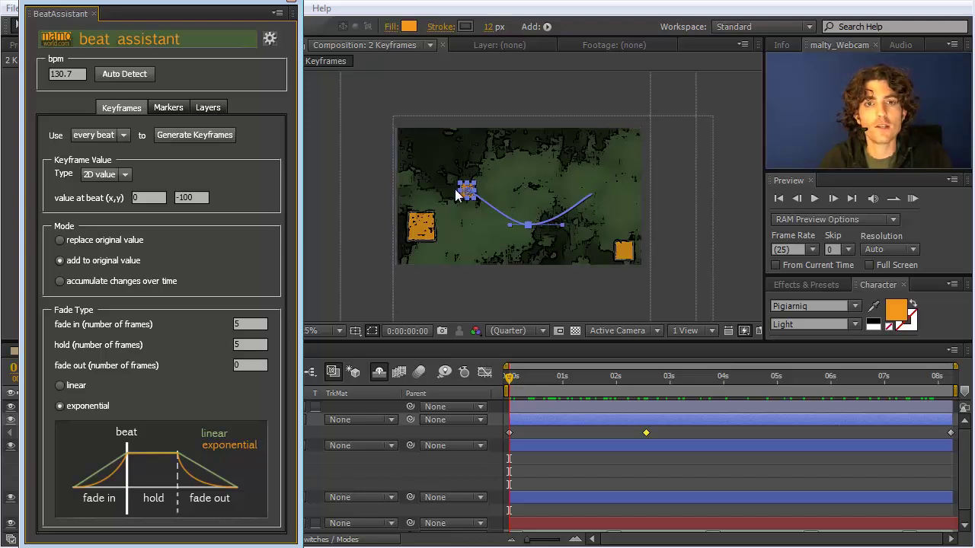
Set the exponential fade to 2 frames fade in, 0 frames hold and 5 frames fade out
{"action": "left_click_drag", "start_coordinate": [196, 6], "coordinate": [45, 8]}
{"action": "left_click", "coordinate": [97, 345]}
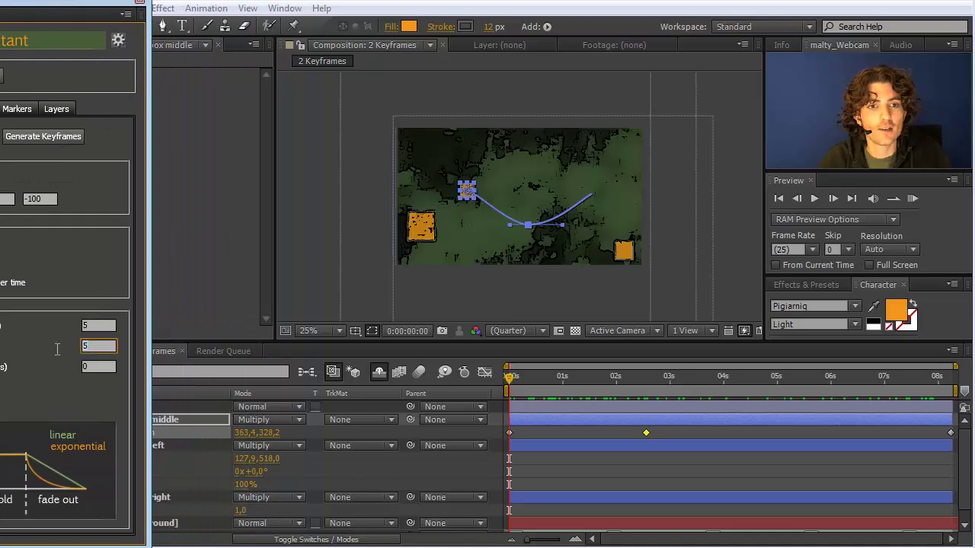
{"action": "type", "text": "0"}
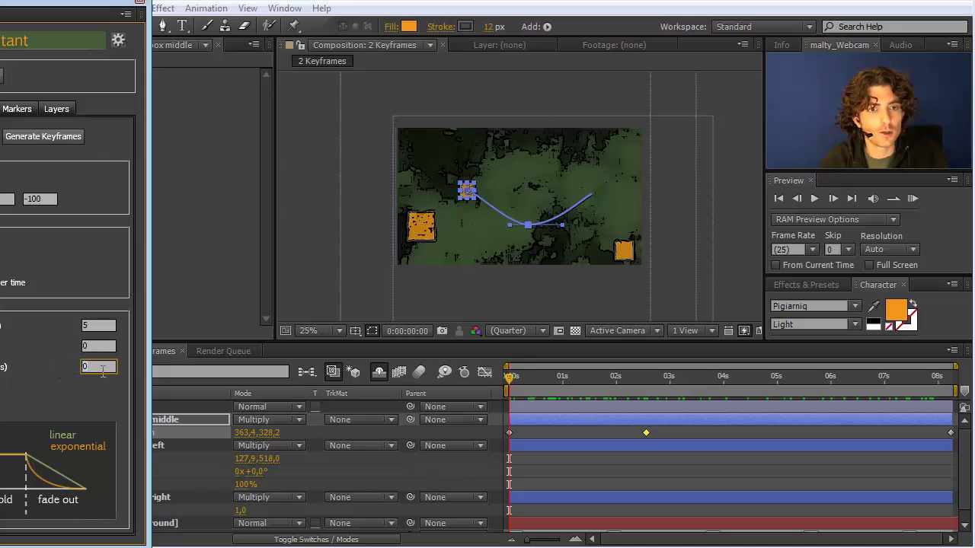
{"action": "left_click", "coordinate": [93, 325]}
{"action": "type", "text": "2"}
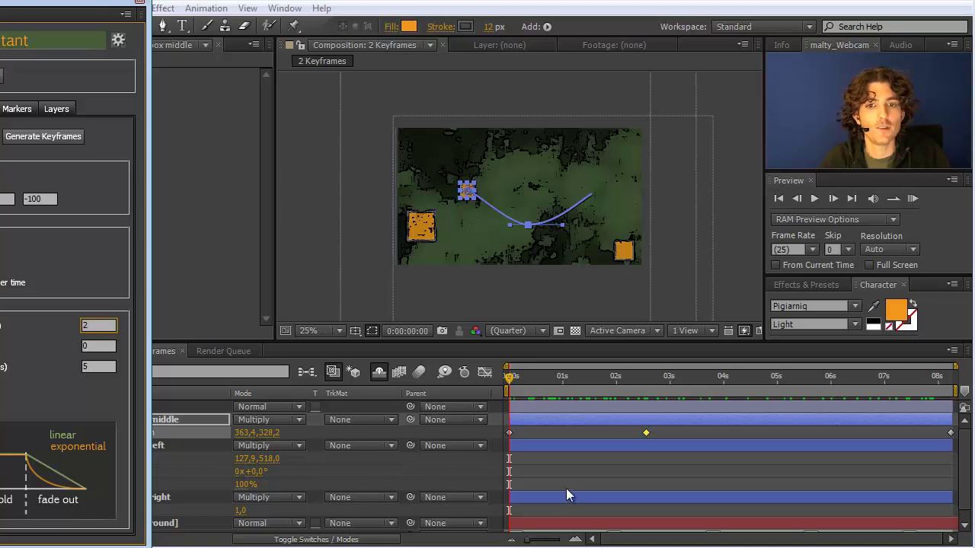
Generate keyframes on every beat for box middle's Position property
{"action": "left_click_drag", "start_coordinate": [57, 4], "coordinate": [863, 5]}
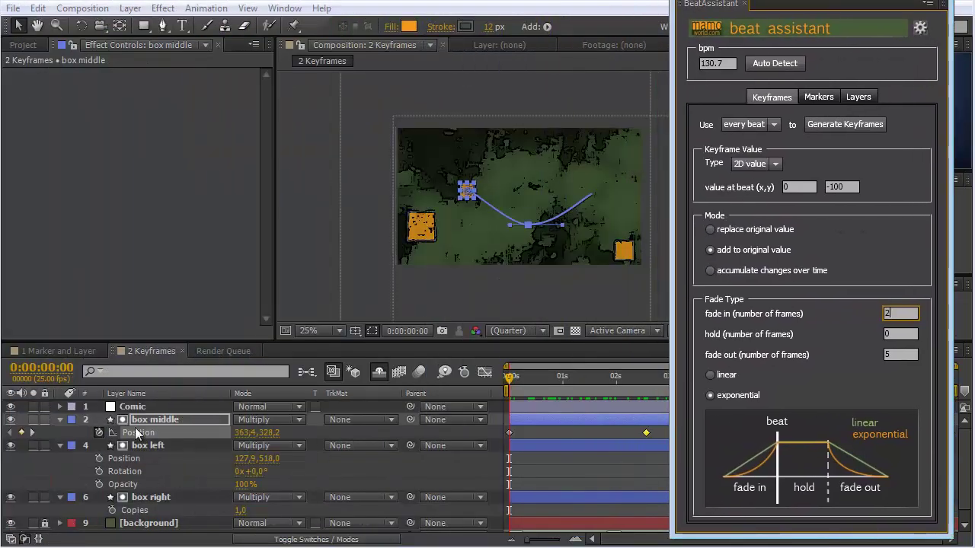
{"action": "left_click", "coordinate": [137, 432]}
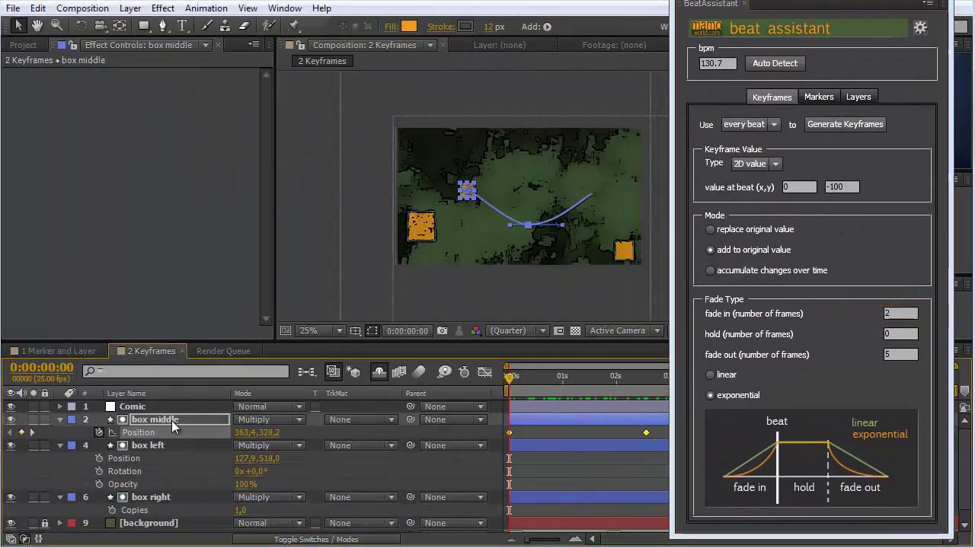
{"action": "left_click", "coordinate": [848, 122]}
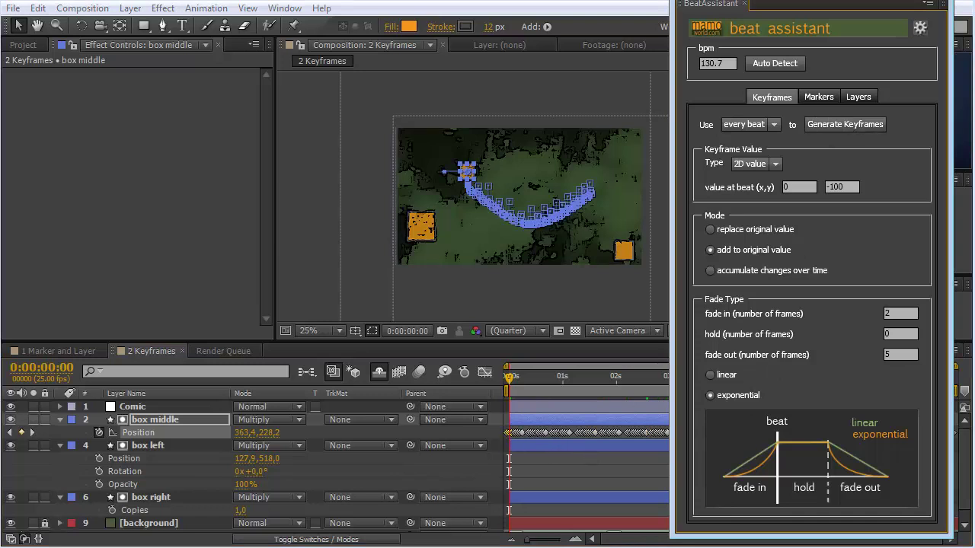
Preview box middle's bouncing motion with sound, enlarging the composition view to fit up to 100%
{"action": "left_click_drag", "start_coordinate": [525, 539], "coordinate": [545, 539]}
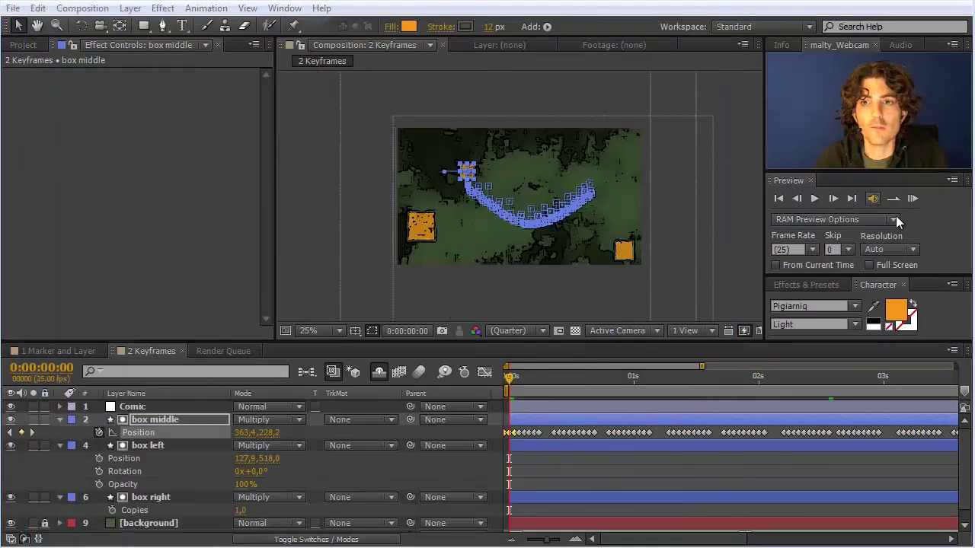
{"action": "left_click", "coordinate": [912, 199]}
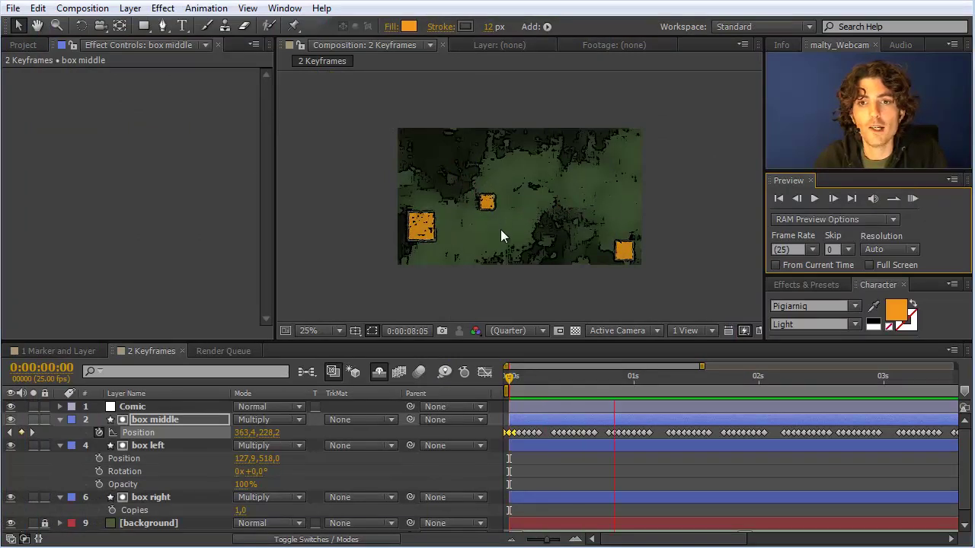
{"action": "left_click", "coordinate": [913, 195]}
{"action": "left_click", "coordinate": [340, 330]}
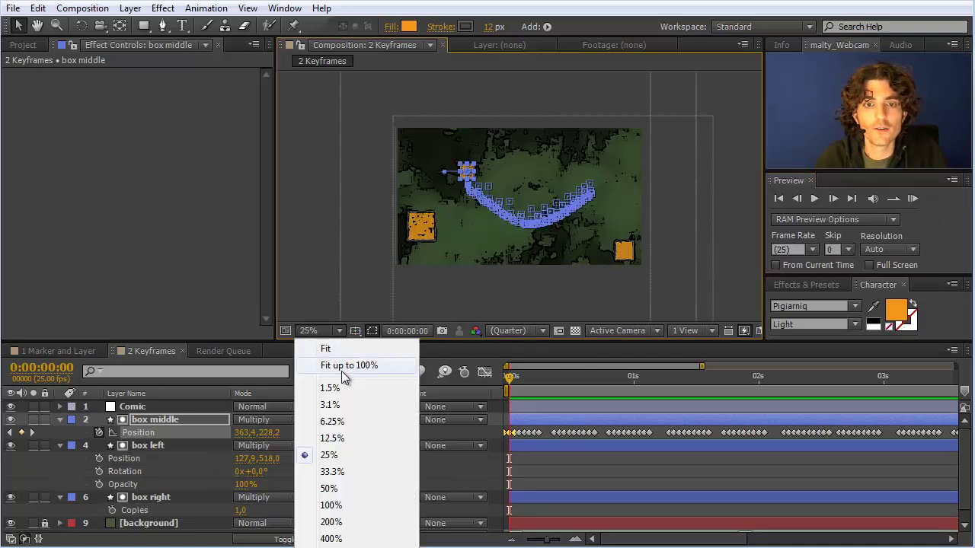
{"action": "left_click", "coordinate": [343, 369]}
{"action": "left_click", "coordinate": [913, 198]}
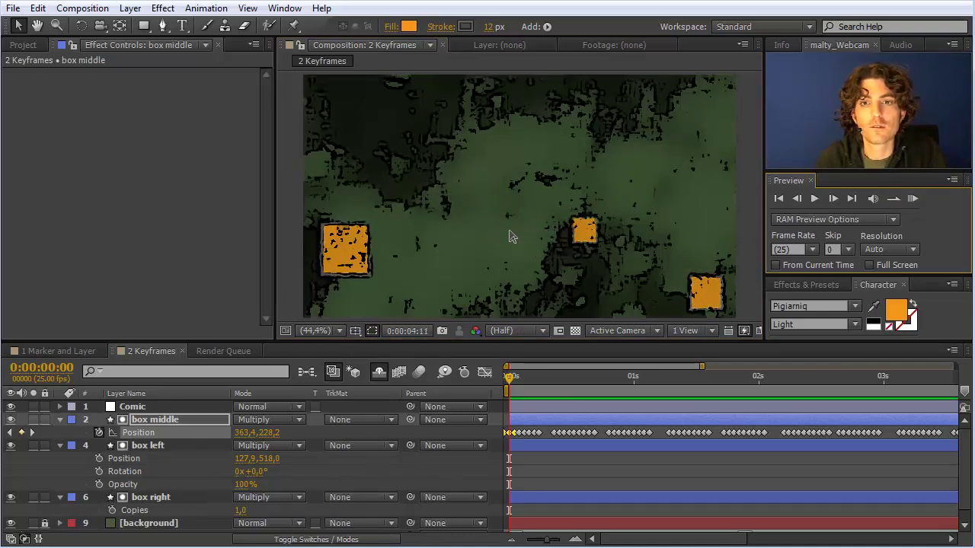
{"action": "left_click", "coordinate": [912, 198]}
{"action": "left_click", "coordinate": [913, 198]}
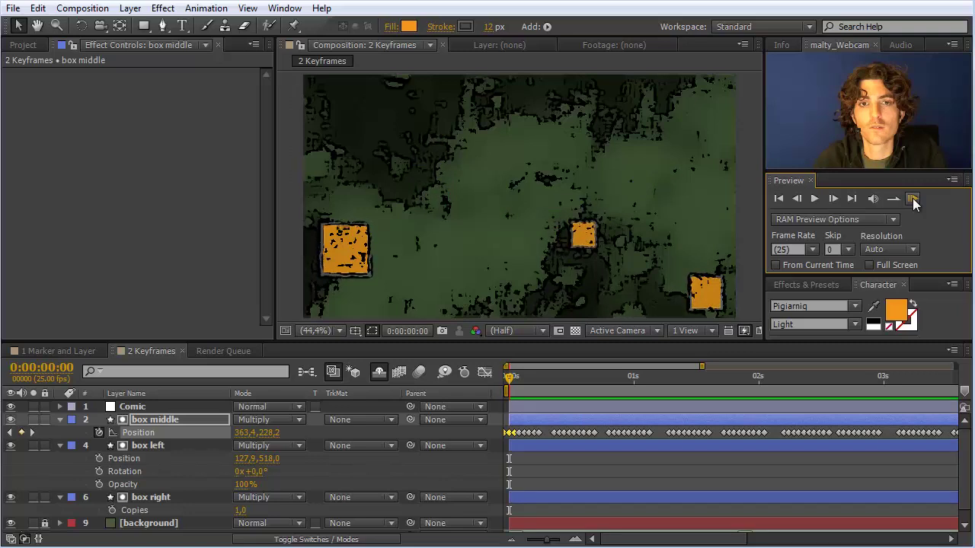
{"action": "left_click", "coordinate": [912, 198]}
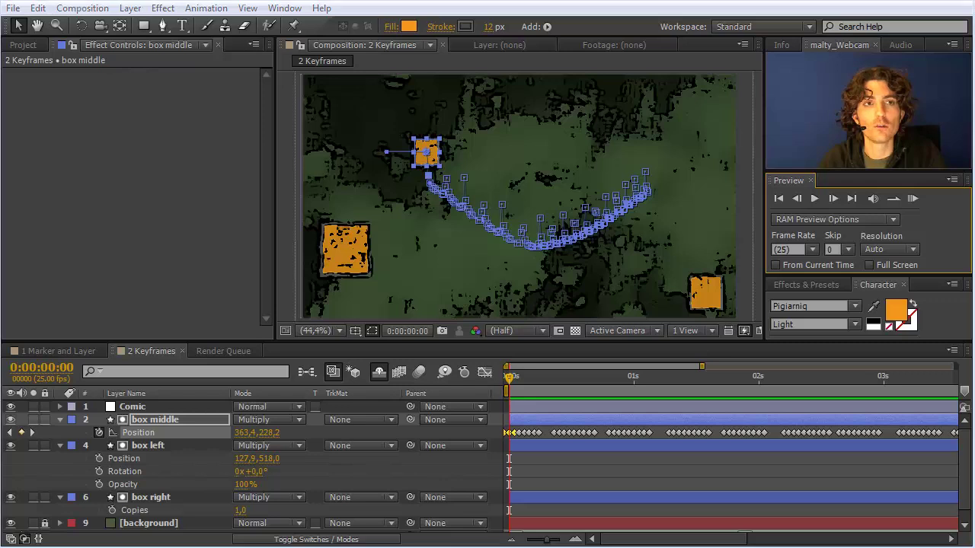
Set the beat keyframe value to the color red (255, 0, 0) and the mode to replace original value
{"action": "left_click_drag", "start_coordinate": [213, 20], "coordinate": [240, 14]}
{"action": "left_click", "coordinate": [90, 180]}
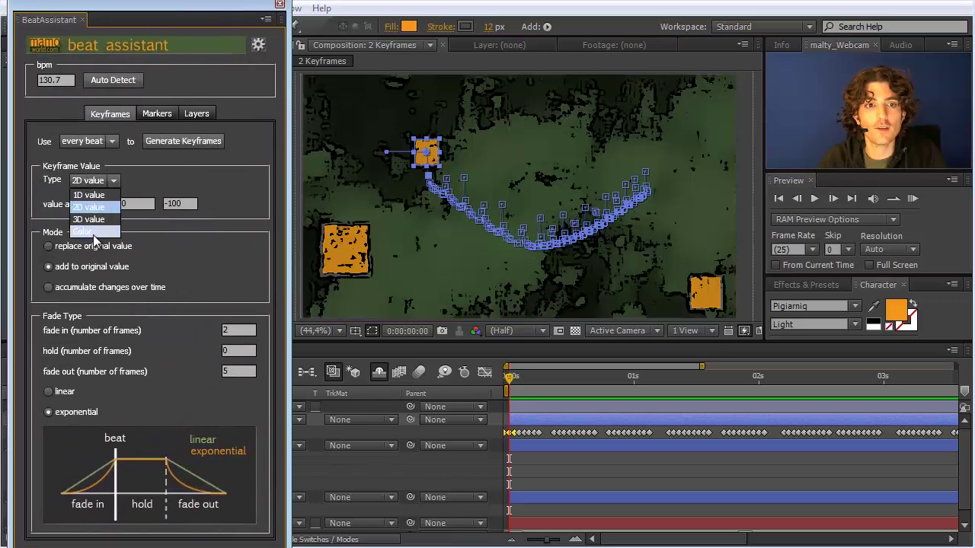
{"action": "left_click", "coordinate": [84, 232]}
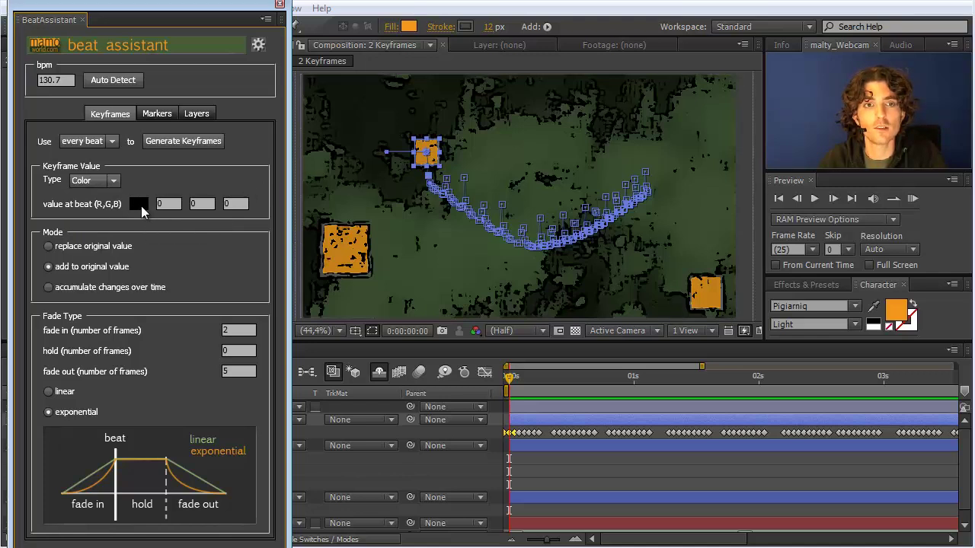
{"action": "left_click", "coordinate": [141, 204]}
{"action": "left_click_drag", "start_coordinate": [152, 28], "coordinate": [477, 98]}
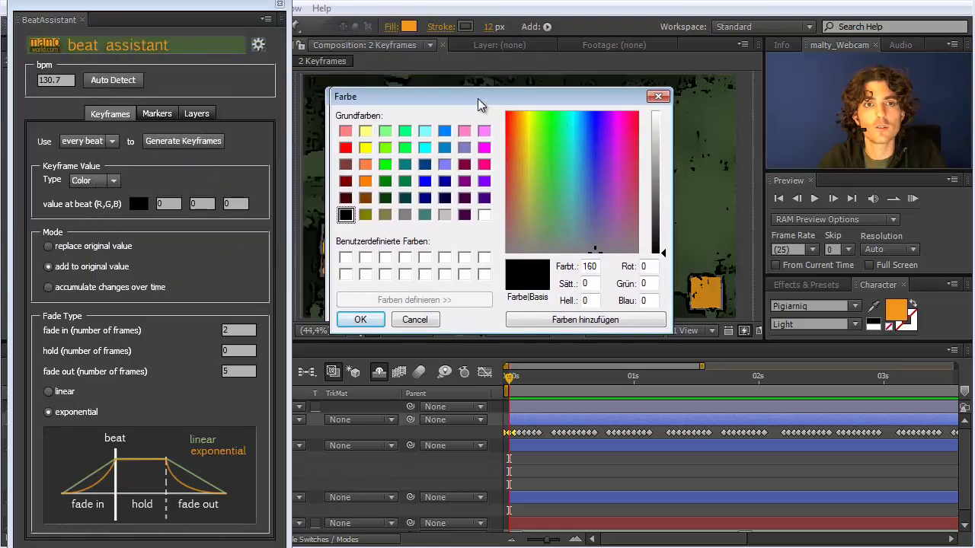
{"action": "left_click", "coordinate": [346, 148]}
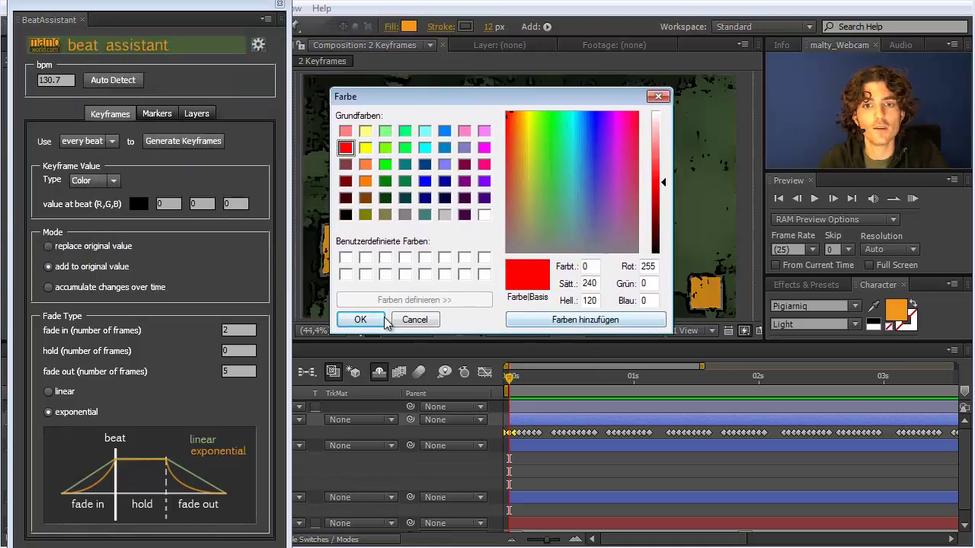
{"action": "left_click", "coordinate": [360, 319]}
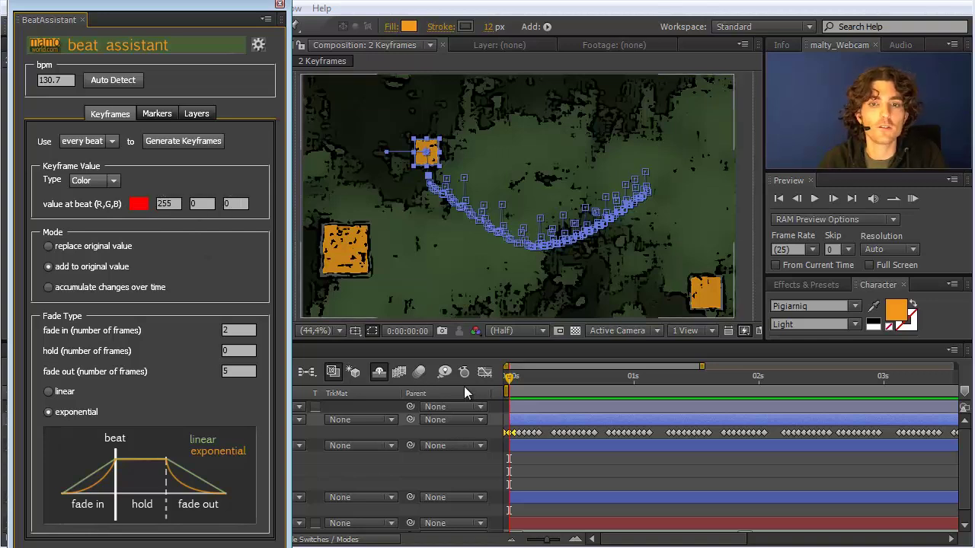
{"action": "left_click", "coordinate": [47, 246]}
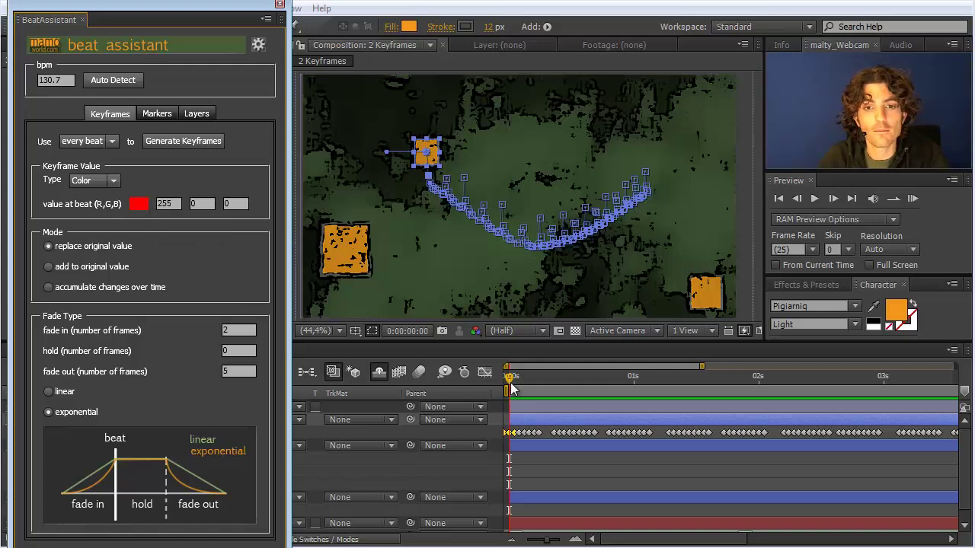
Reveal the contents of box middle and select the Color property of Fill 1 in Rectangle 1
{"action": "left_click", "coordinate": [337, 430]}
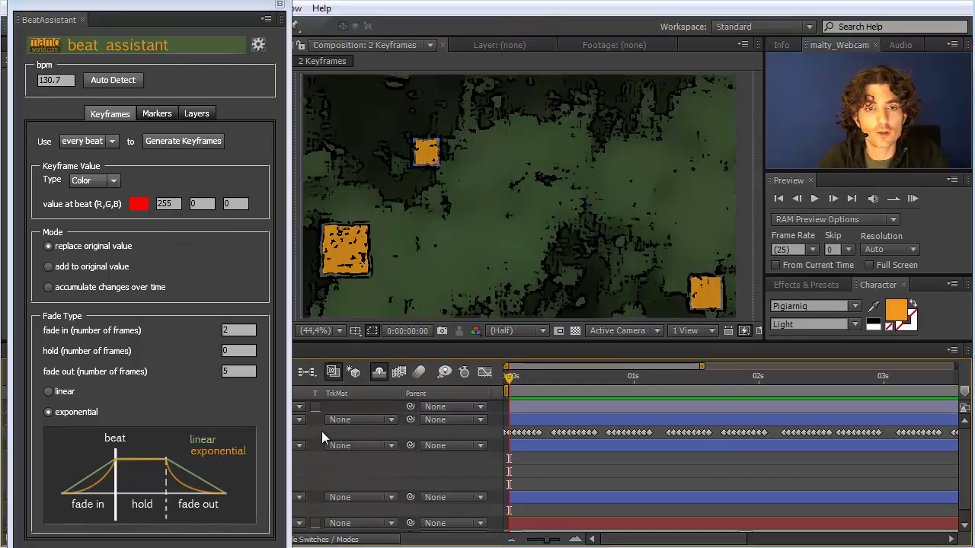
{"action": "left_click_drag", "start_coordinate": [159, 5], "coordinate": [751, 13]}
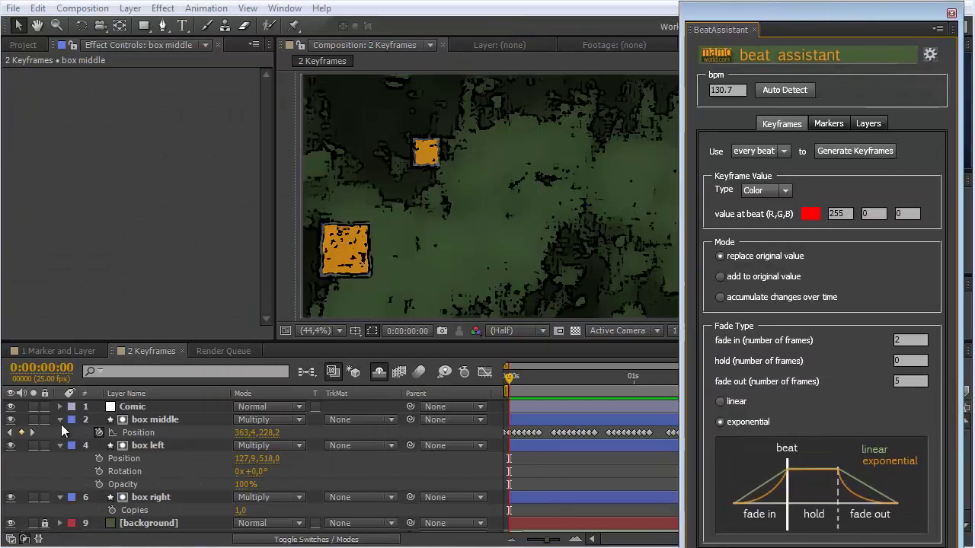
{"action": "left_click", "coordinate": [61, 419]}
{"action": "left_click", "coordinate": [60, 420]}
{"action": "left_click", "coordinate": [74, 432]}
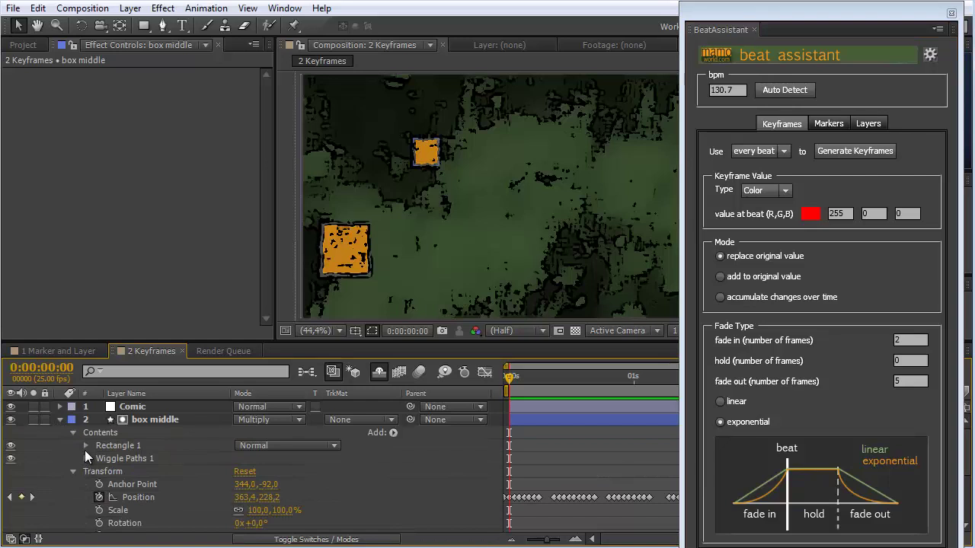
{"action": "left_click", "coordinate": [86, 445]}
{"action": "left_click", "coordinate": [96, 484]}
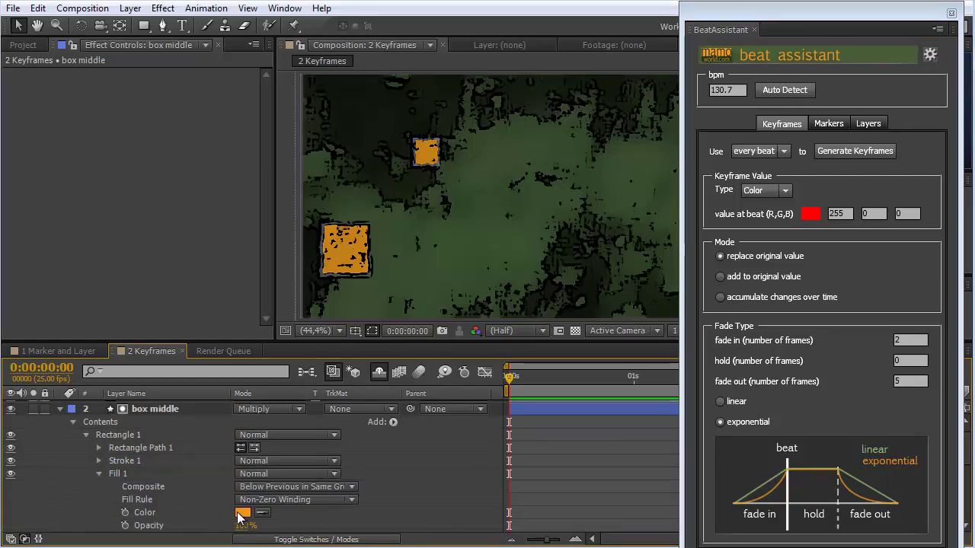
{"action": "left_click", "coordinate": [141, 514]}
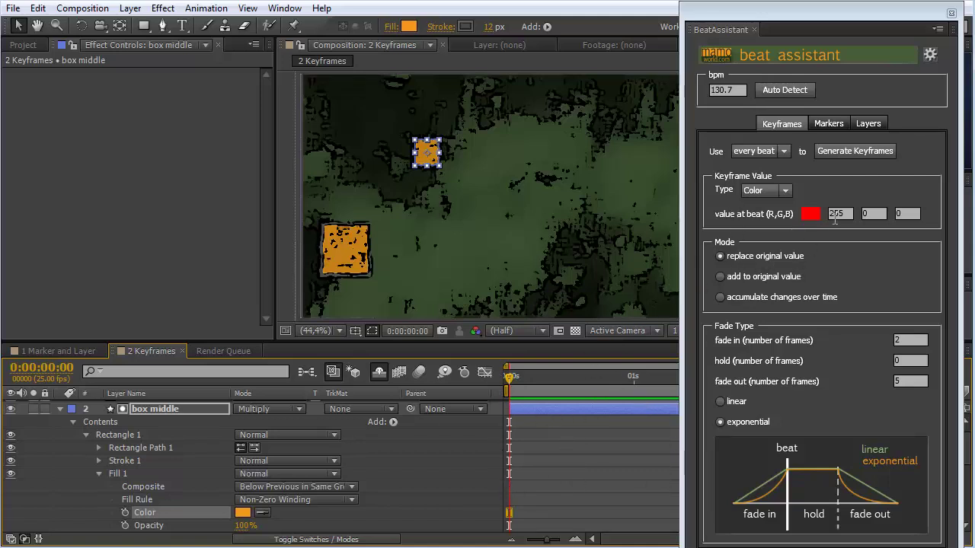
Set the fade to 0 frames fade in, 5 frames hold and 0 frames fade out
{"action": "left_click", "coordinate": [910, 340]}
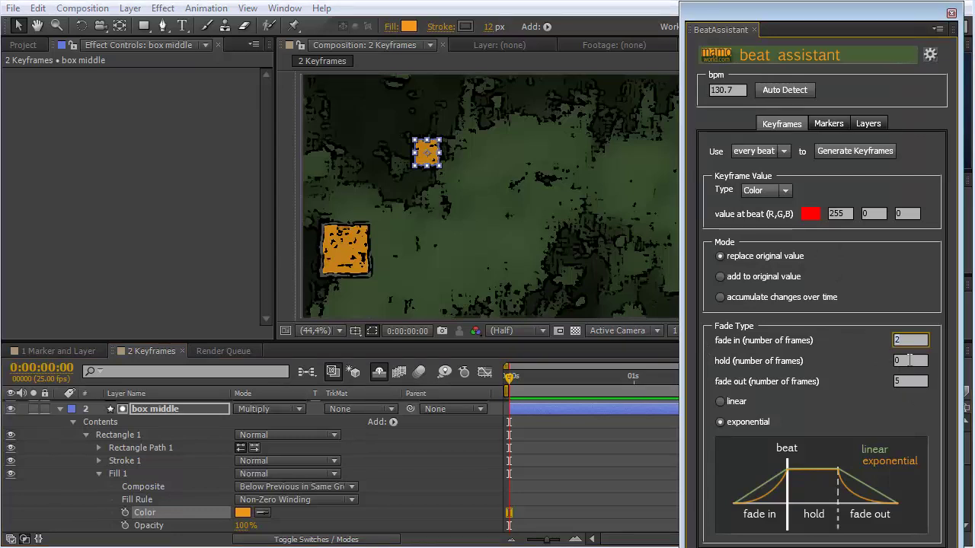
{"action": "left_click", "coordinate": [908, 360]}
{"action": "type", "text": "5"}
{"action": "left_click", "coordinate": [903, 381]}
{"action": "type", "text": "0"}
{"action": "left_click", "coordinate": [910, 341]}
Generate keyframes on every beat for box middle's fill Color and scrub to 0:00:01:08 to check the color changes
{"action": "left_click", "coordinate": [144, 512]}
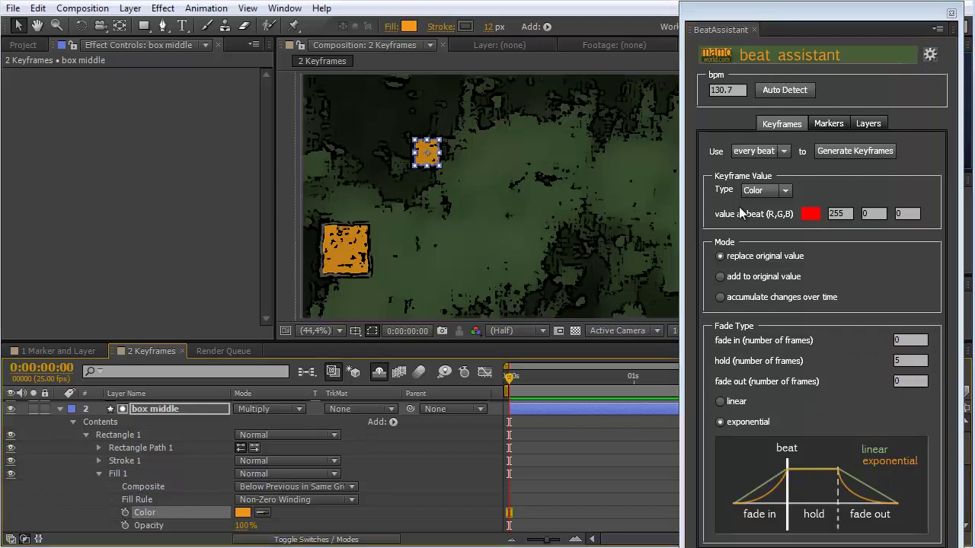
{"action": "left_click", "coordinate": [833, 154]}
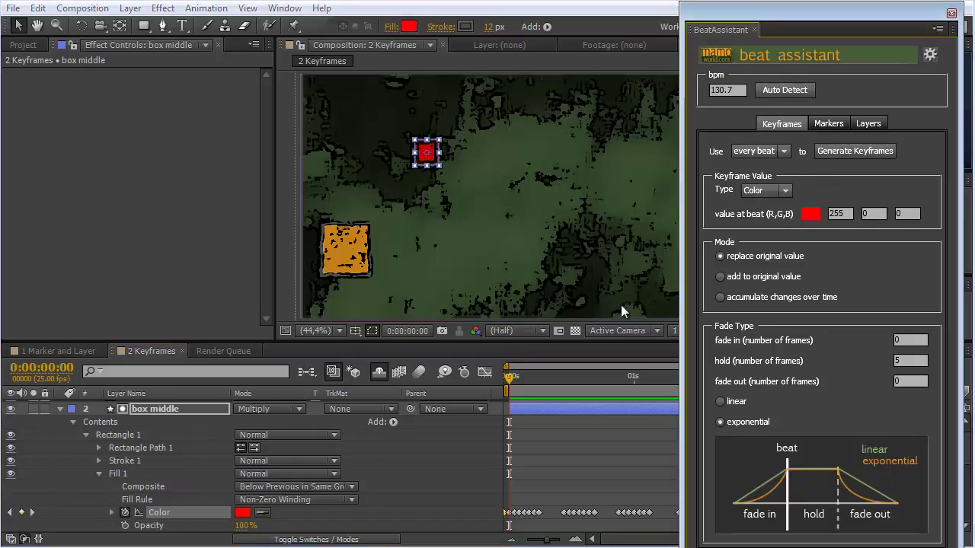
{"action": "left_click_drag", "start_coordinate": [508, 376], "coordinate": [554, 376]}
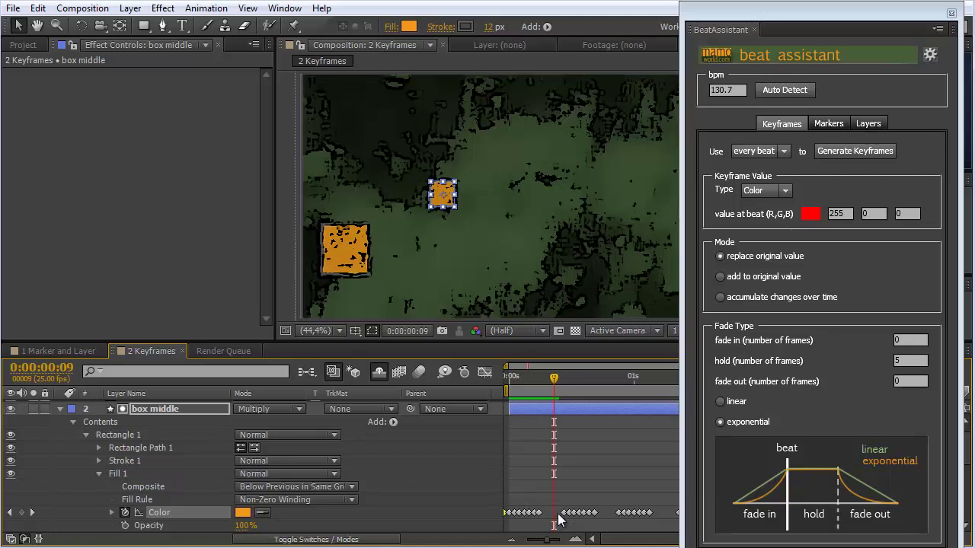
{"action": "left_click_drag", "start_coordinate": [555, 379], "coordinate": [673, 388]}
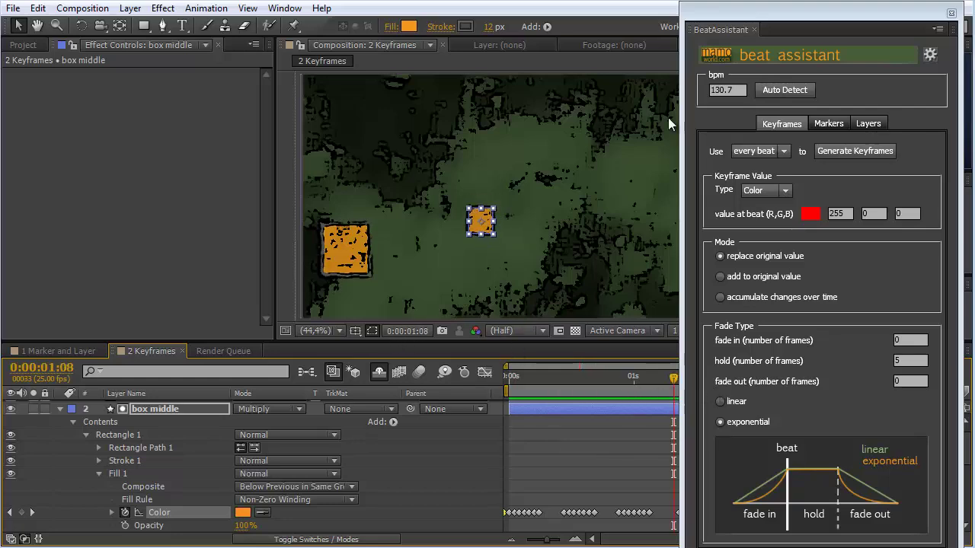
Expand the contents of box right to reveal the Copies property of Repeater 1
{"action": "left_click_drag", "start_coordinate": [875, 8], "coordinate": [0, 9]}
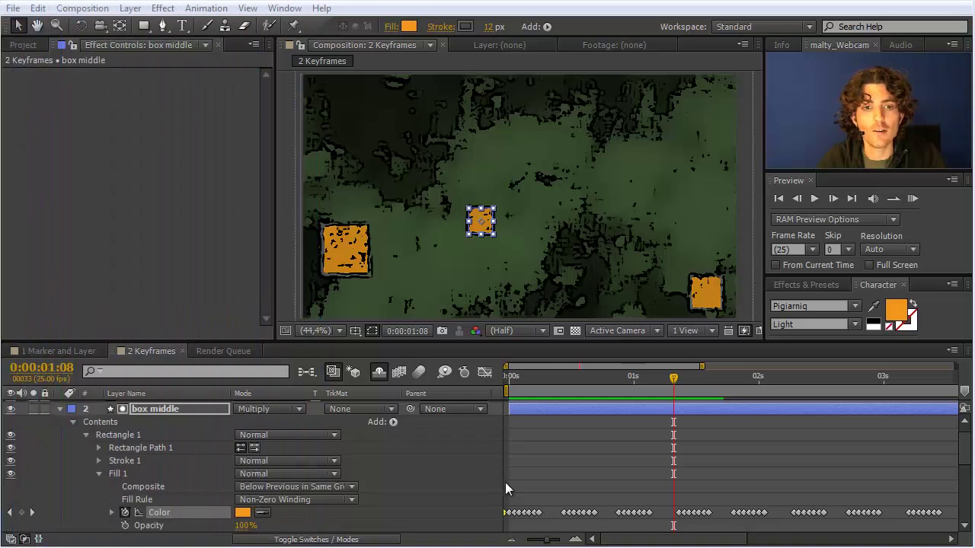
{"action": "left_click_drag", "start_coordinate": [964, 456], "coordinate": [964, 509]}
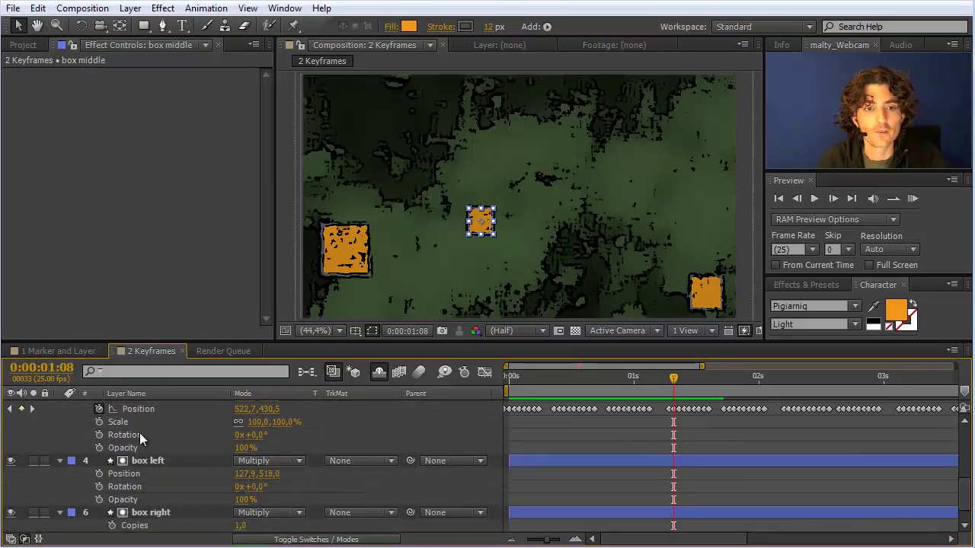
{"action": "left_click", "coordinate": [160, 513]}
{"action": "scroll", "coordinate": [159, 515], "scroll_direction": "down", "scroll_amount": 1}
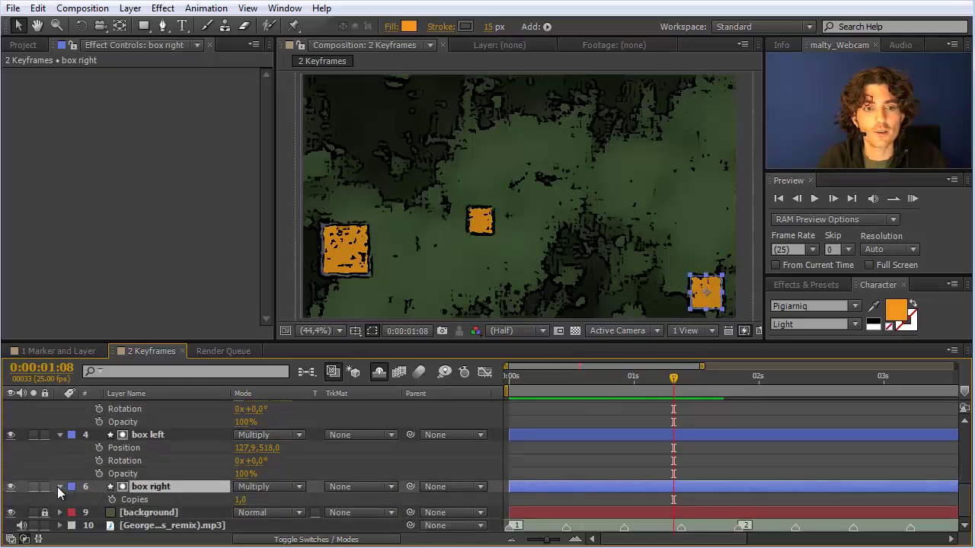
{"action": "left_click", "coordinate": [60, 488]}
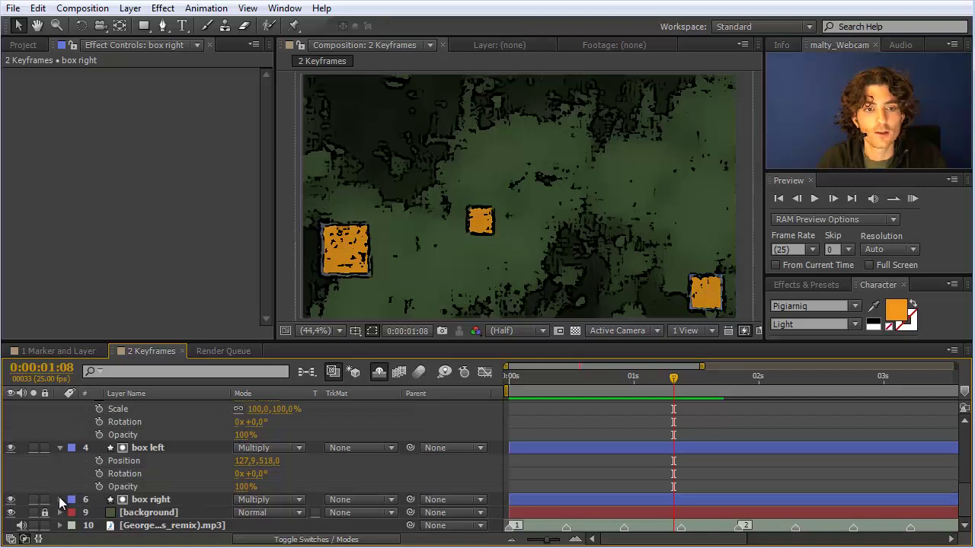
{"action": "left_click", "coordinate": [60, 499]}
{"action": "left_click", "coordinate": [111, 456]}
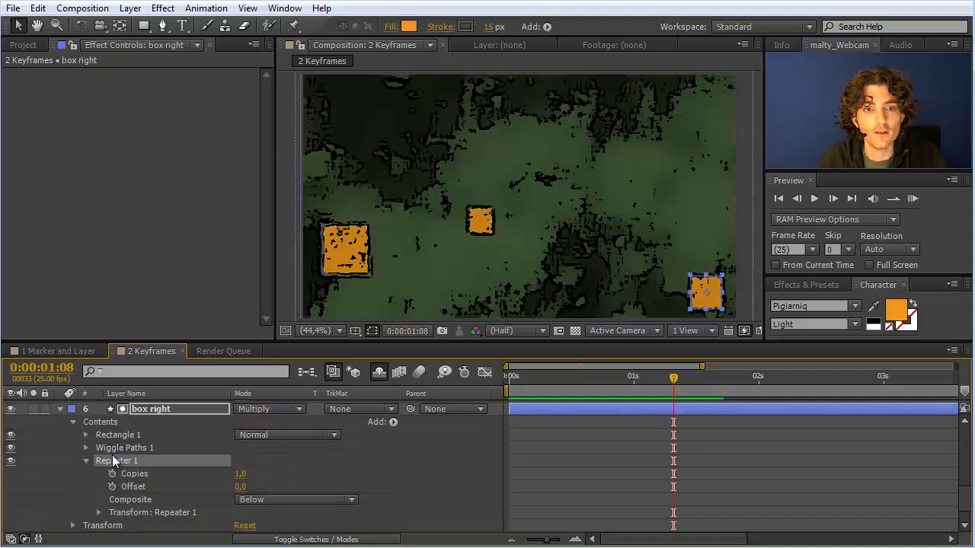
{"action": "mouse_move", "coordinate": [241, 478]}
{"action": "left_mouse_down"}
{"action": "mouse_move", "coordinate": [259, 474]}
{"action": "mouse_move", "coordinate": [232, 473]}
{"action": "left_mouse_up"}
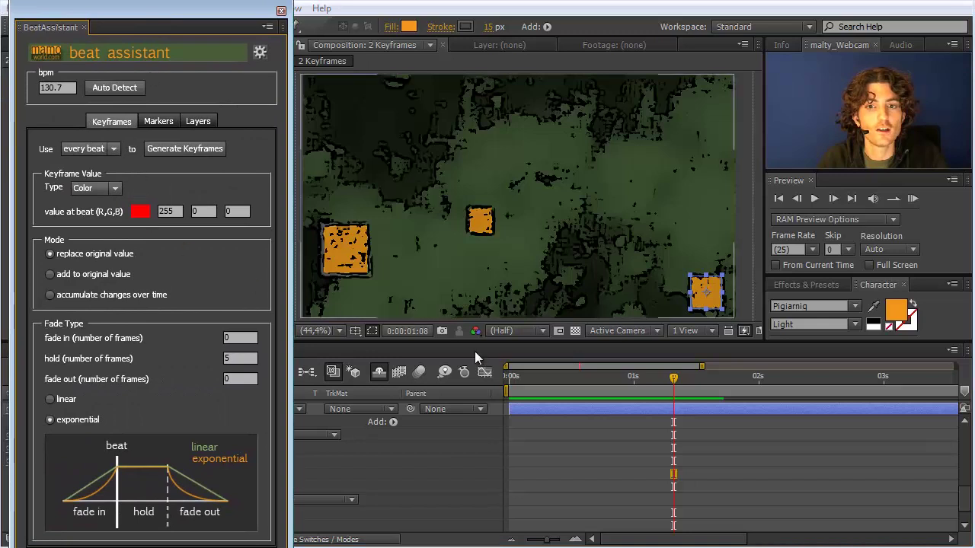
{"action": "left_click", "coordinate": [327, 484]}
Set the beat keyframe value to a 1D value of 4 and the mode to add to original value
{"action": "left_click_drag", "start_coordinate": [140, 21], "coordinate": [186, 14]}
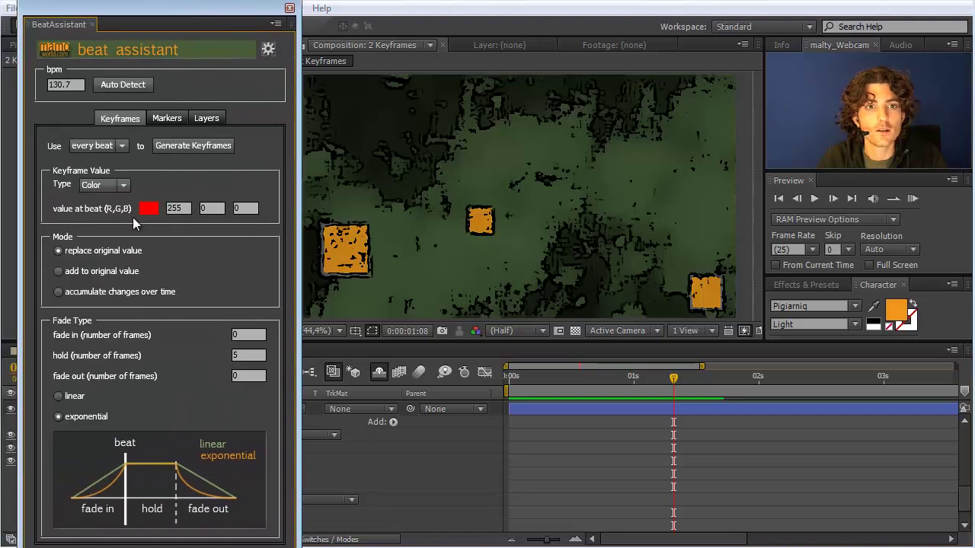
{"action": "left_click", "coordinate": [122, 185]}
{"action": "left_click", "coordinate": [118, 204]}
{"action": "left_click", "coordinate": [137, 209]}
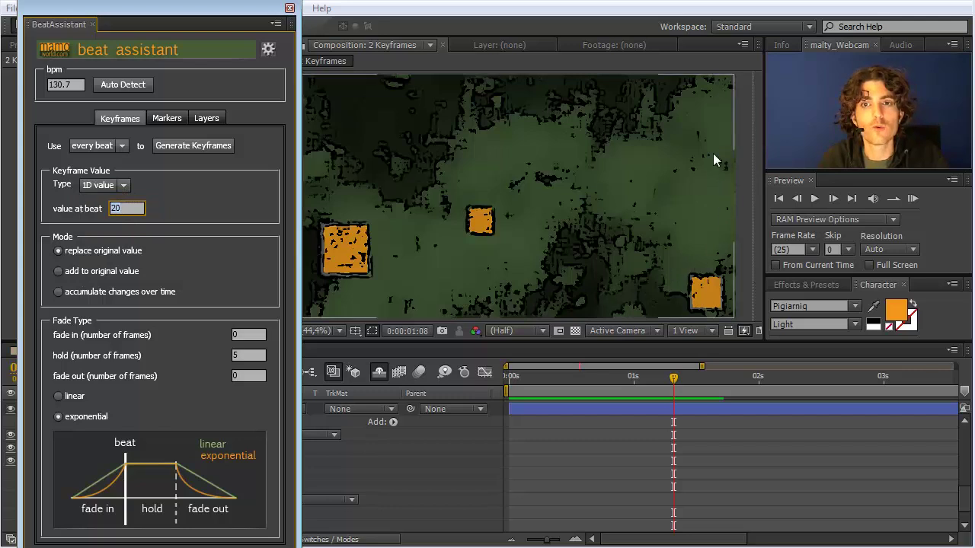
{"action": "type", "text": "4"}
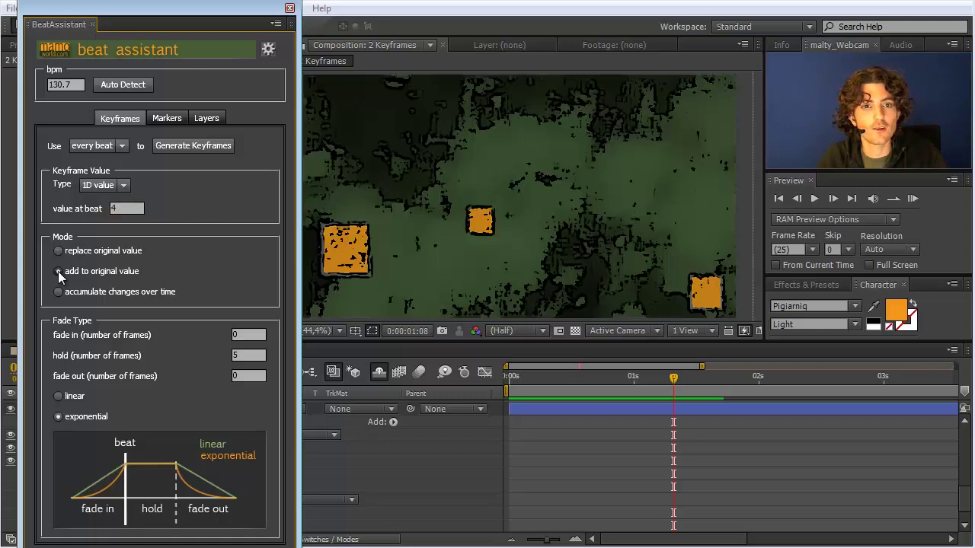
Select the Copies property of box right's Repeater 1 and move the current time to 0:00:00:00
{"action": "left_click_drag", "start_coordinate": [151, 14], "coordinate": [0, 7]}
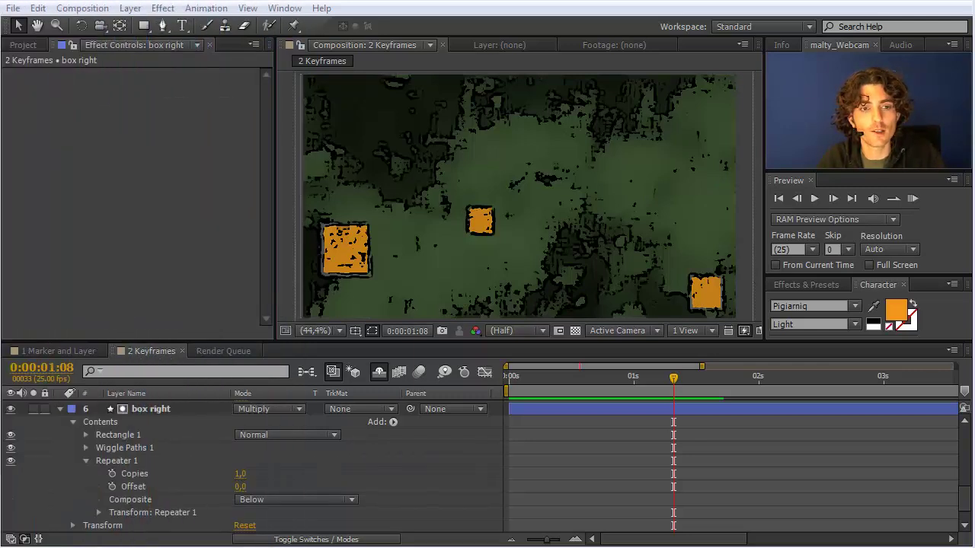
{"action": "left_click", "coordinate": [134, 475]}
{"action": "left_click_drag", "start_coordinate": [682, 373], "coordinate": [430, 378]}
{"action": "left_click_drag", "start_coordinate": [0, 14], "coordinate": [239, 16]}
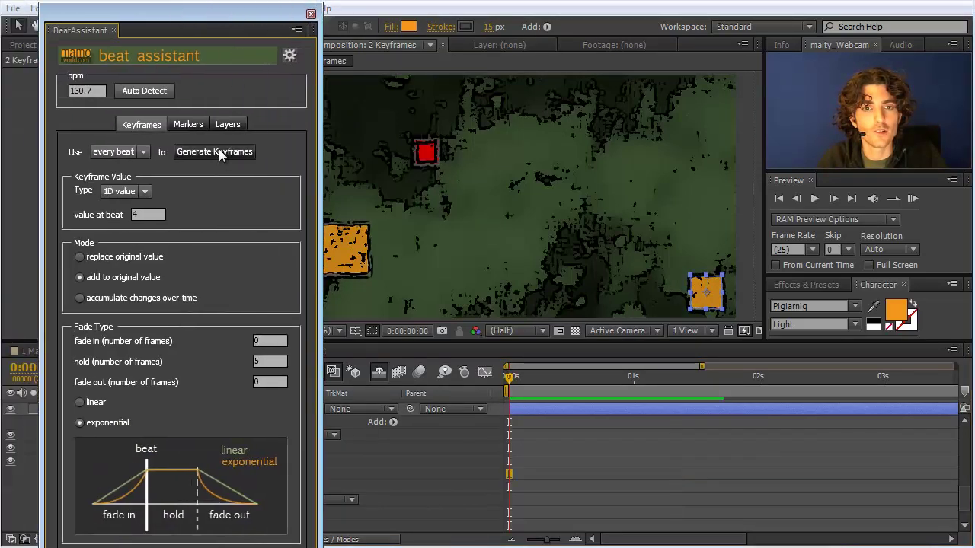
Set a linear fade with 3 frames fade in, 2 frames hold and 5 frames fade out
{"action": "left_click", "coordinate": [268, 342]}
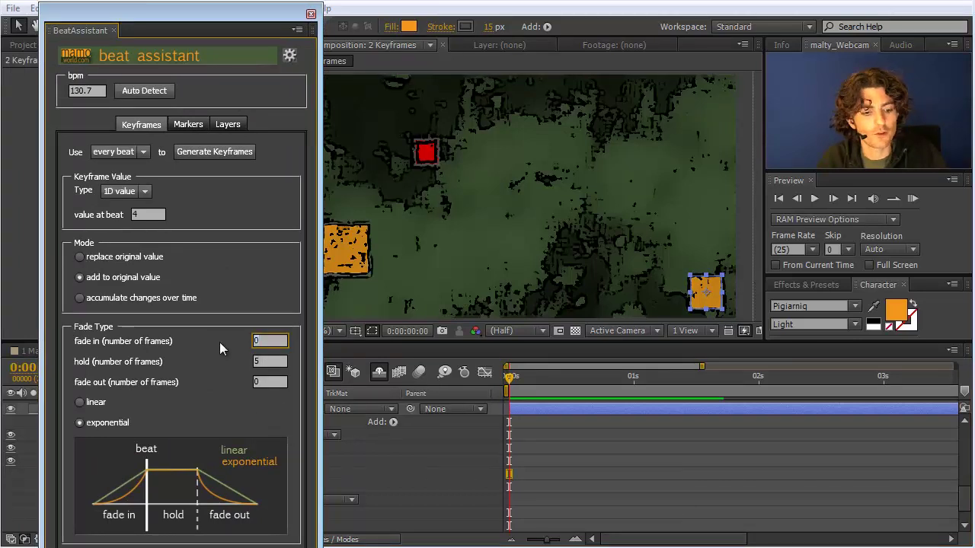
{"action": "key", "text": "BackSpace"}
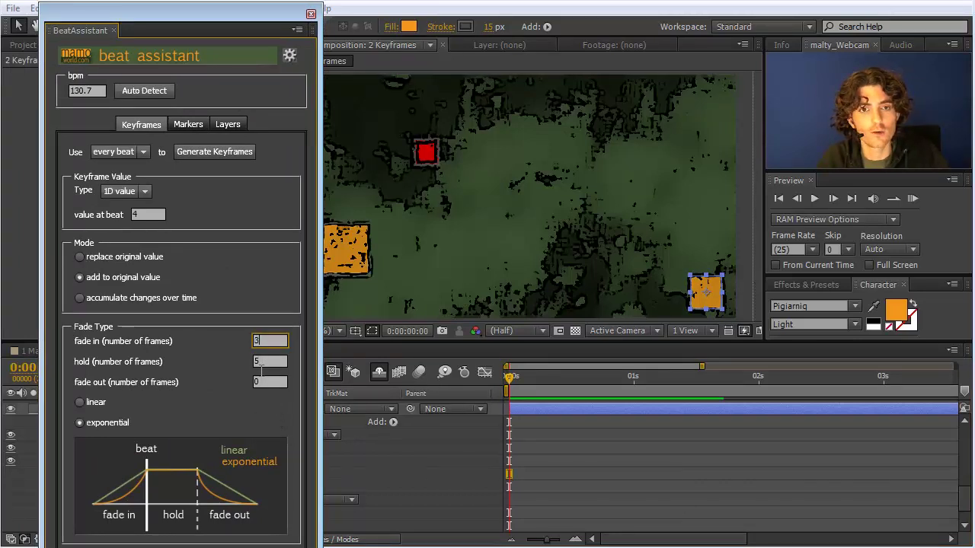
{"action": "type", "text": "3"}
{"action": "key", "text": "BackSpace"}
{"action": "type", "text": "5"}
{"action": "key", "text": "Tab"}
{"action": "left_click", "coordinate": [268, 382]}
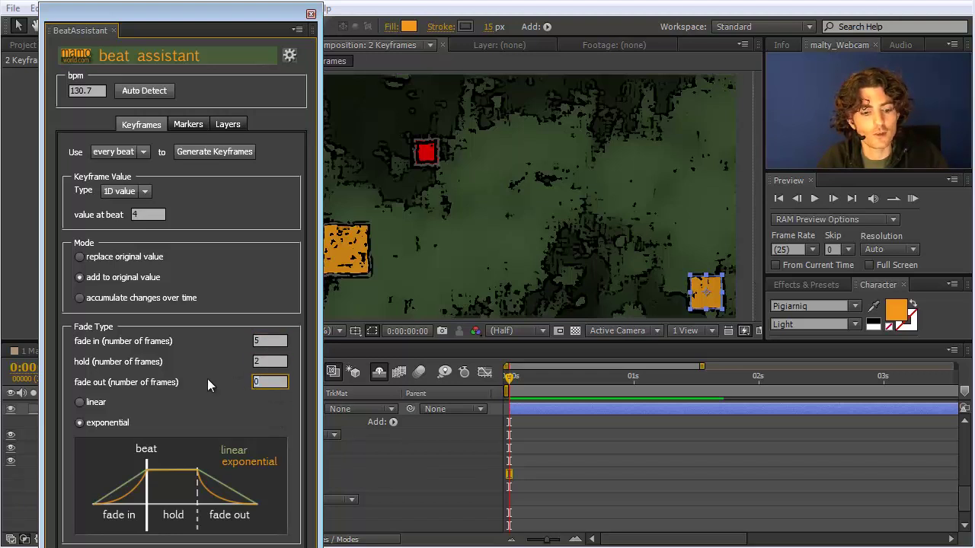
{"action": "key", "text": "BackSpace"}
{"action": "type", "text": "5"}
{"action": "left_click", "coordinate": [266, 345]}
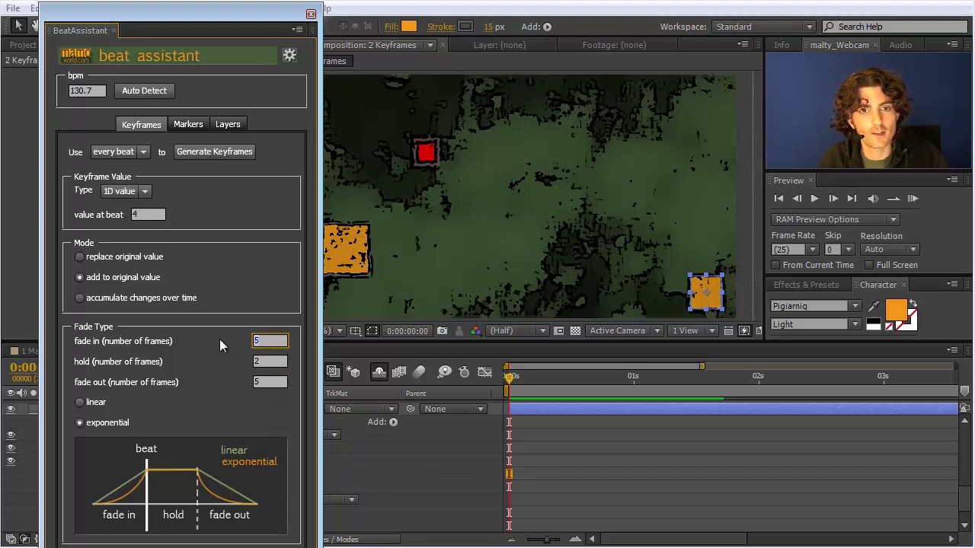
{"action": "key", "text": "BackSpace"}
{"action": "type", "text": "3"}
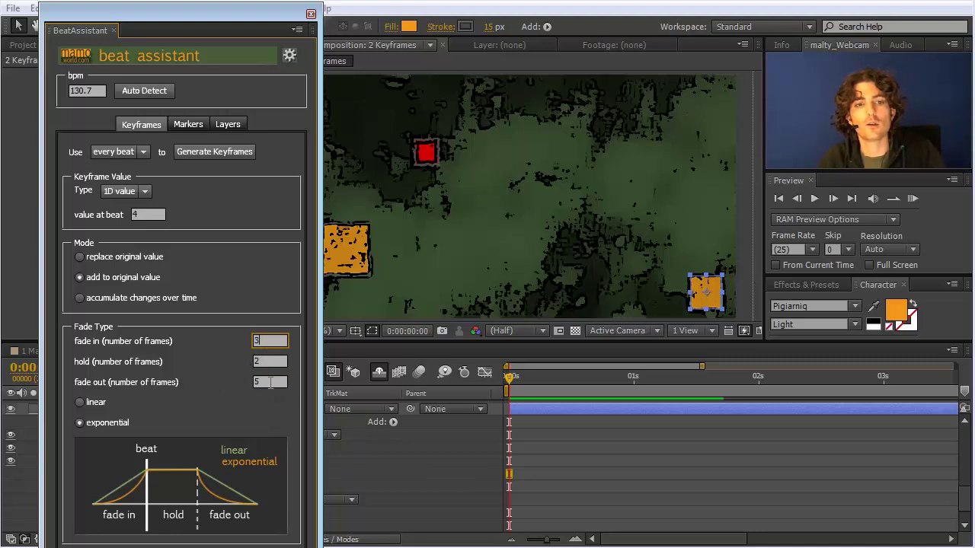
{"action": "left_click", "coordinate": [81, 402]}
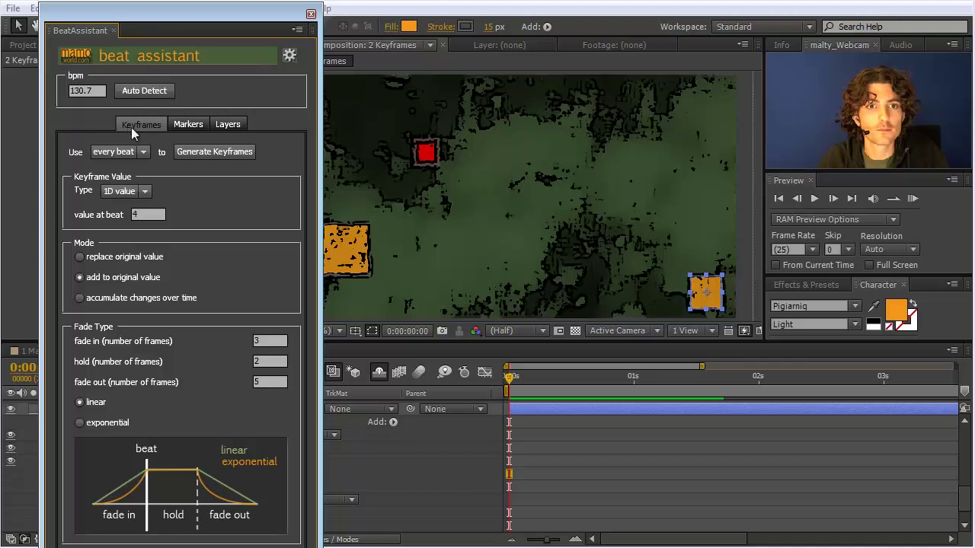
Generate keyframes on every beat for box right's Repeater Copies, go to 0:00:00:03 and preview the animation
{"action": "left_click_drag", "start_coordinate": [166, 24], "coordinate": [514, 26]}
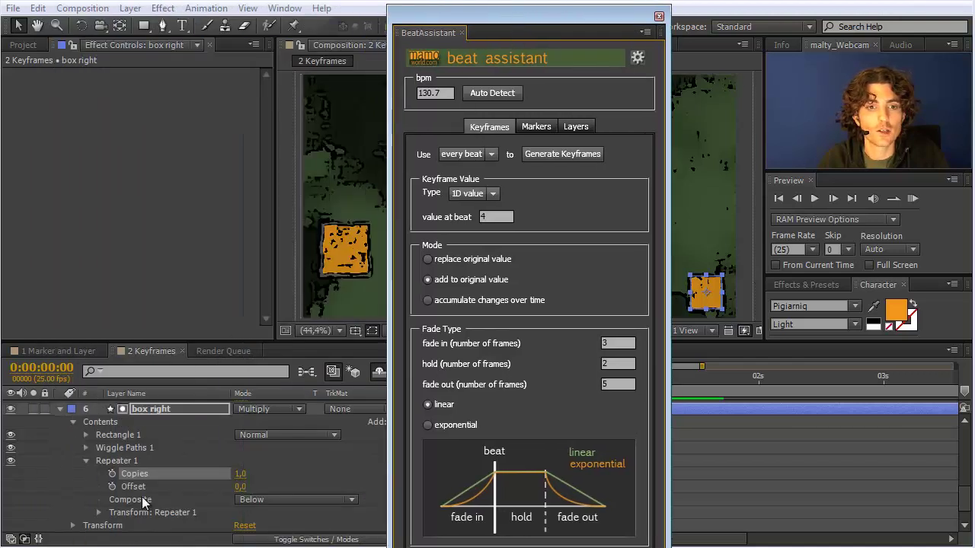
{"action": "left_click", "coordinate": [546, 158]}
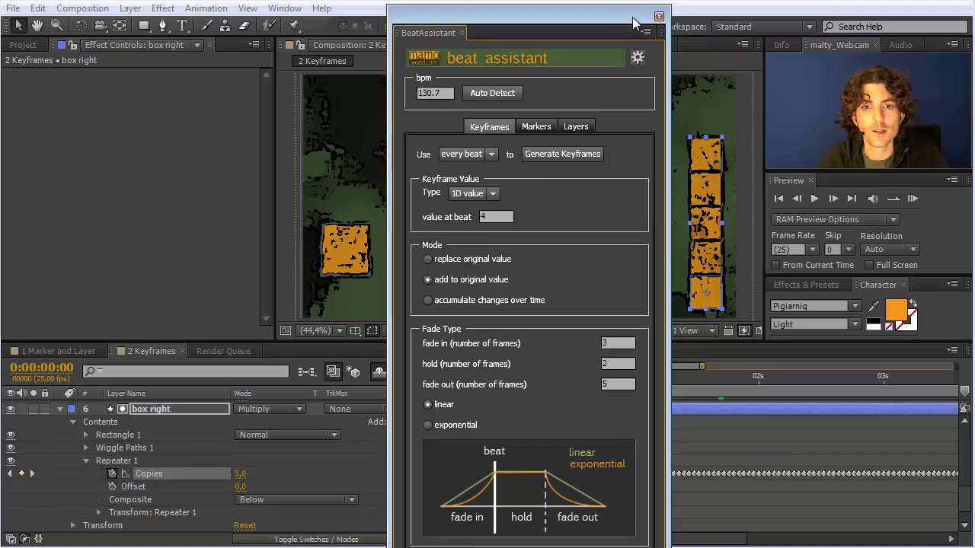
{"action": "left_click", "coordinate": [658, 16]}
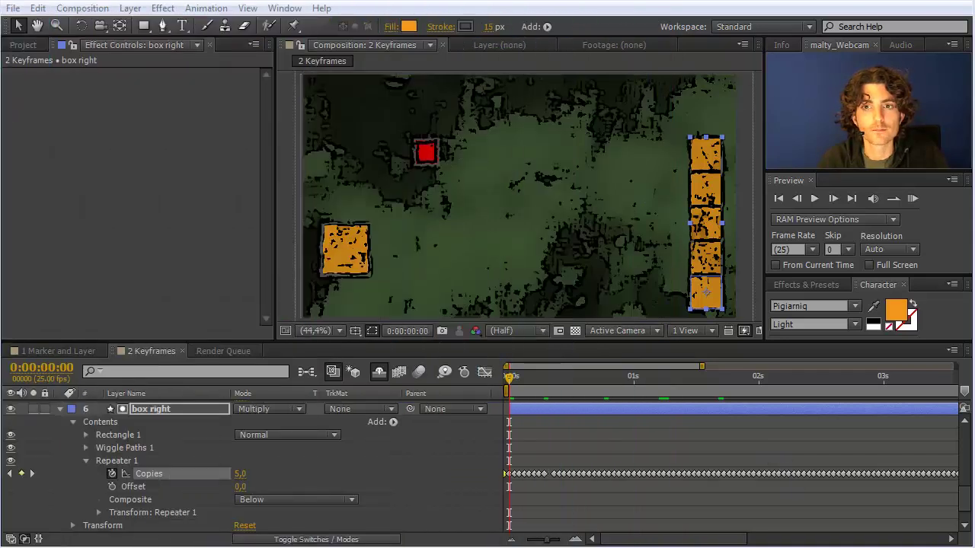
{"action": "left_click", "coordinate": [523, 379]}
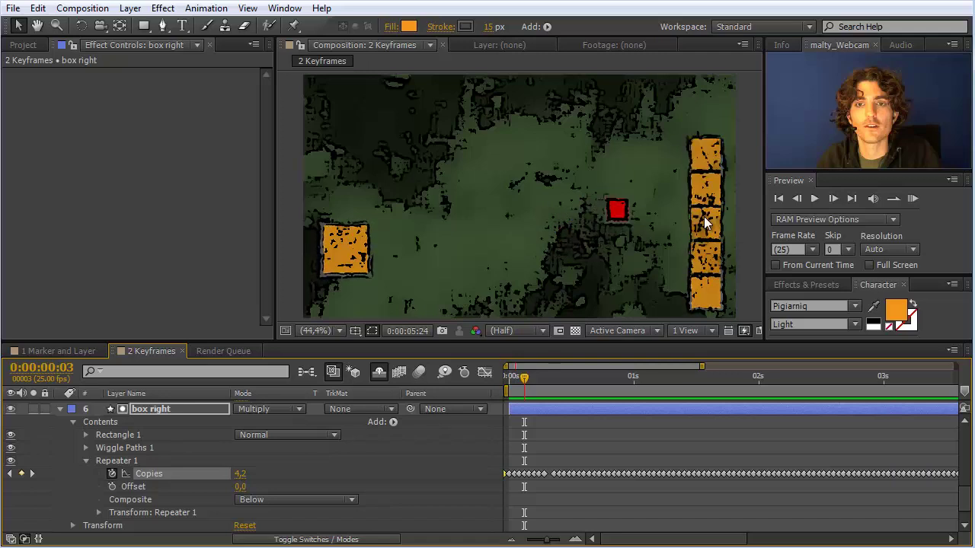
{"action": "key", "text": "space"}
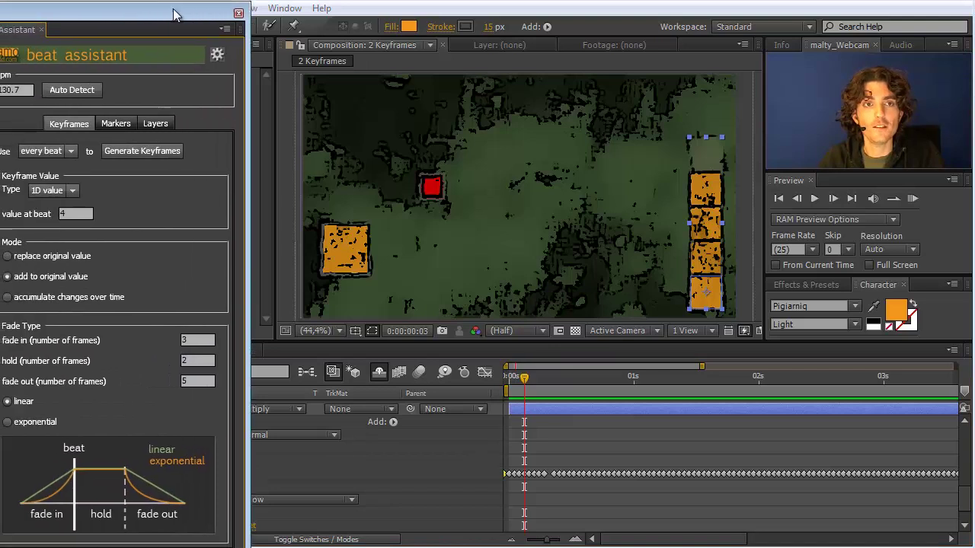
Review Beat Assistant's options for staggering layers, creating markers and generating keyframes
{"action": "left_click_drag", "start_coordinate": [174, 15], "coordinate": [218, 4]}
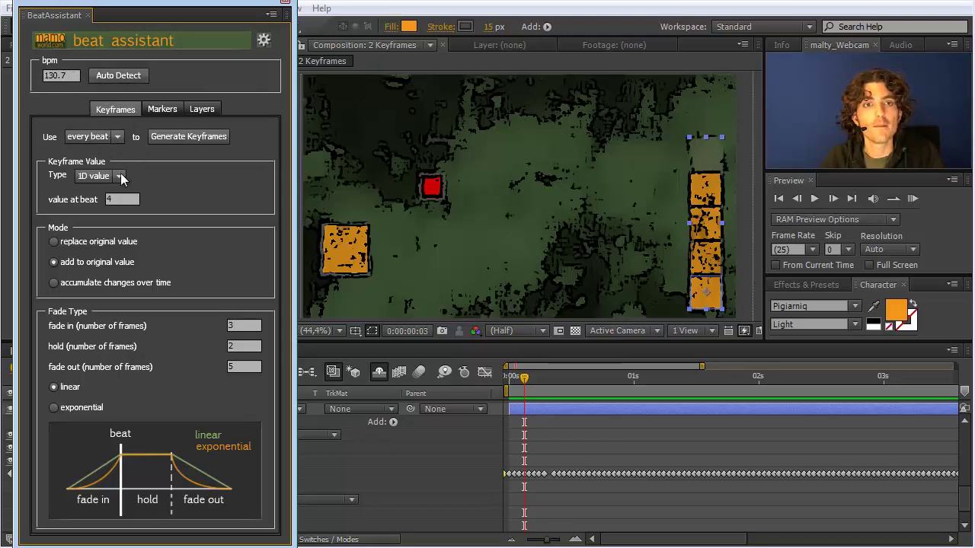
{"action": "left_click", "coordinate": [201, 109]}
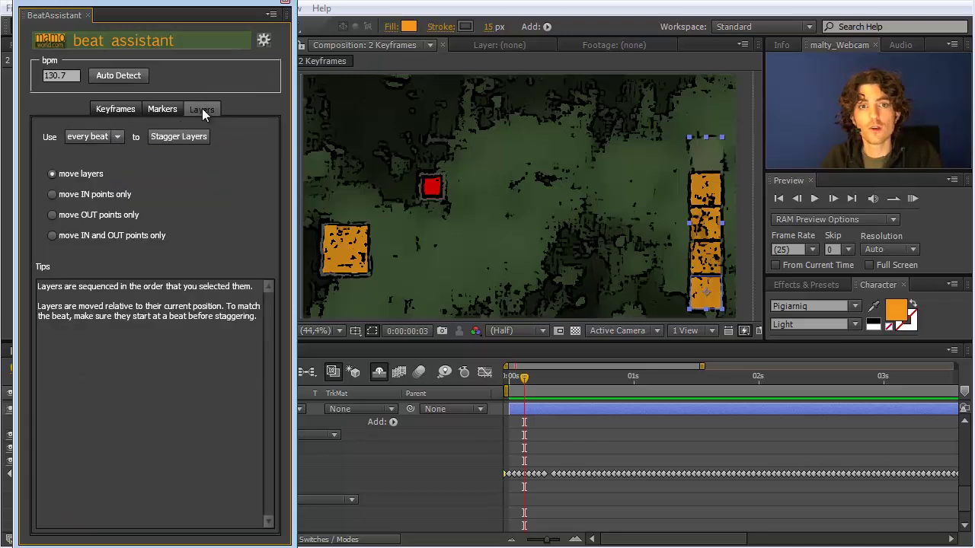
{"action": "left_click", "coordinate": [154, 106]}
{"action": "left_click", "coordinate": [113, 108]}
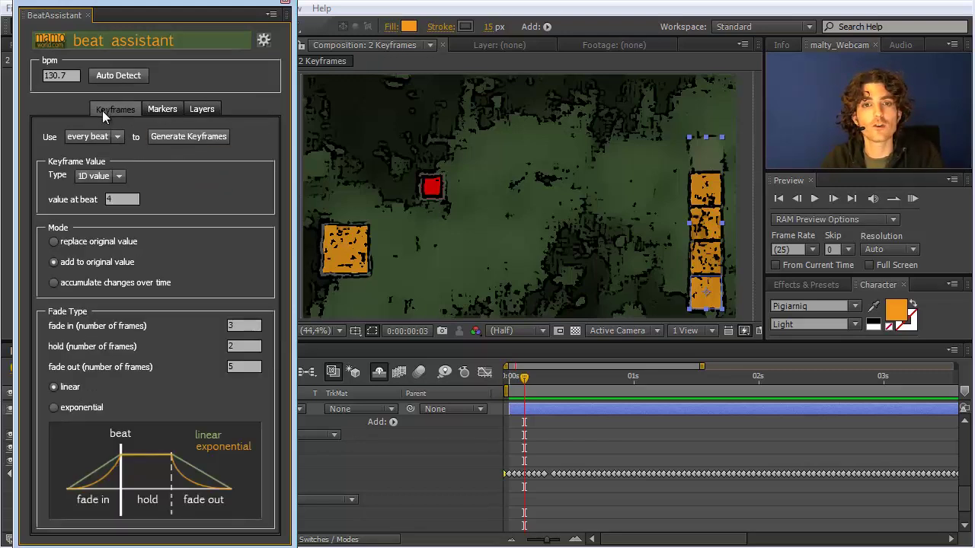